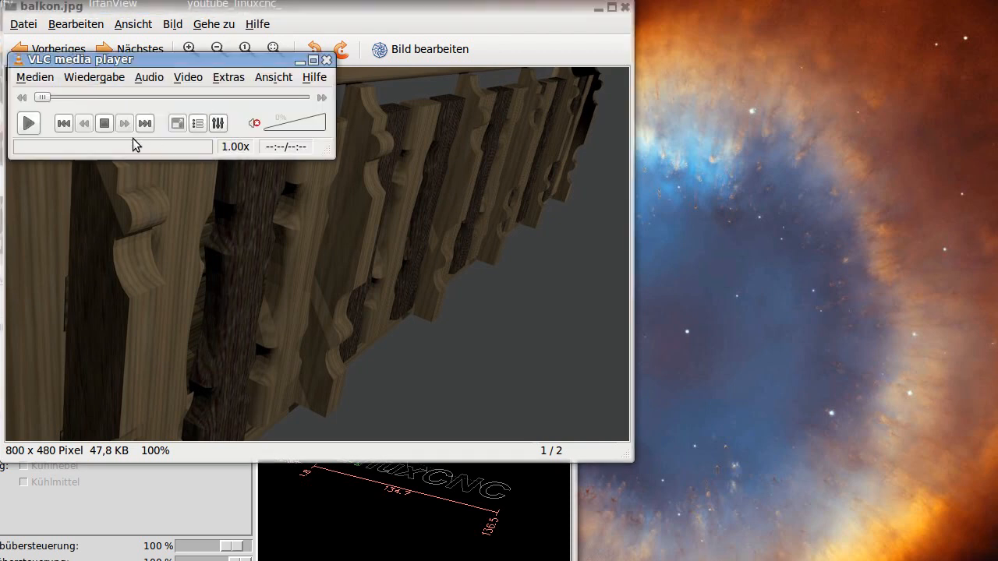
left_click(28, 123)
left_click(383, 14)
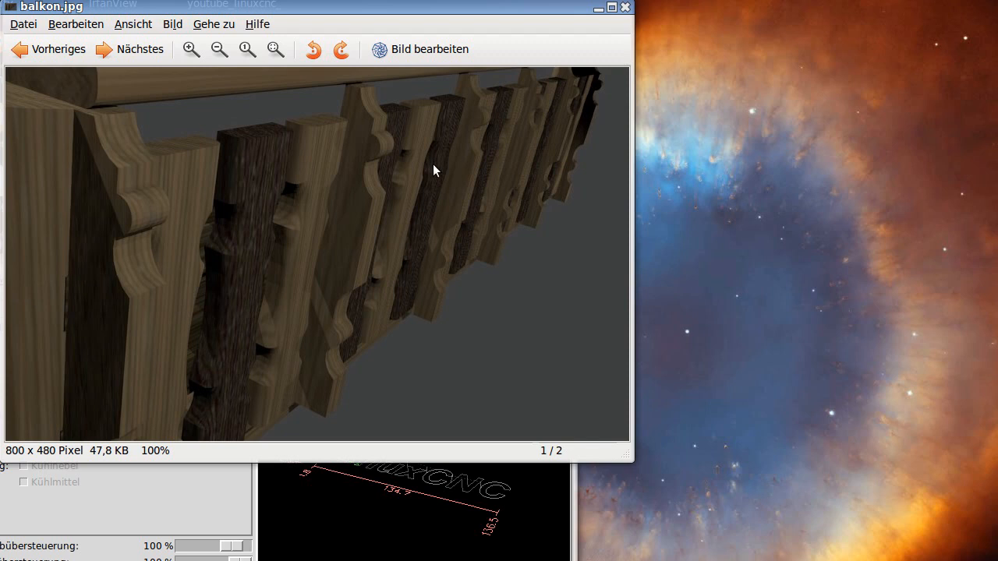
key("alt+Tab")
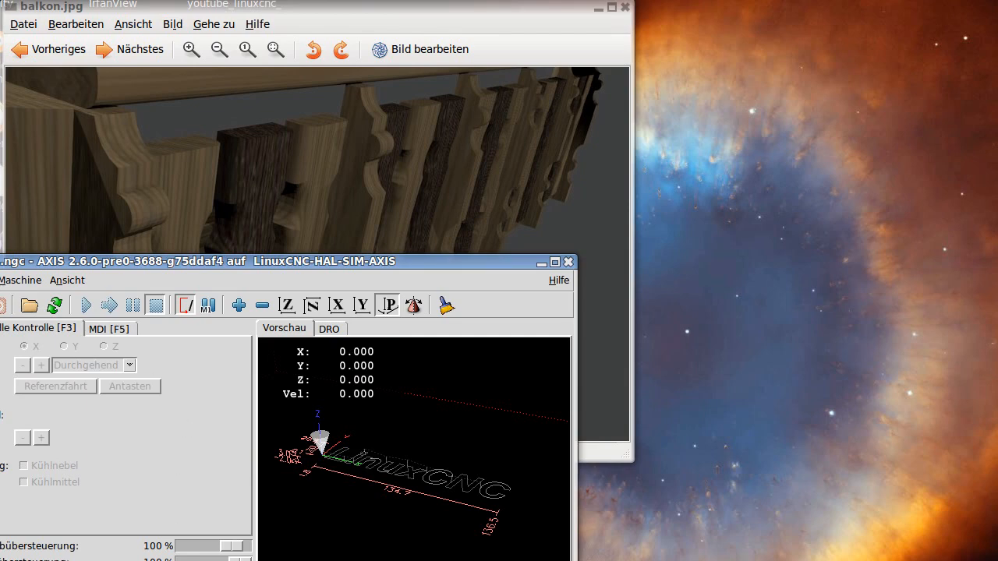
key("alt+Tab")
Step: Open a terminal, place its window over the image viewer and launch QCad with the command qcad
left_click(438, 18)
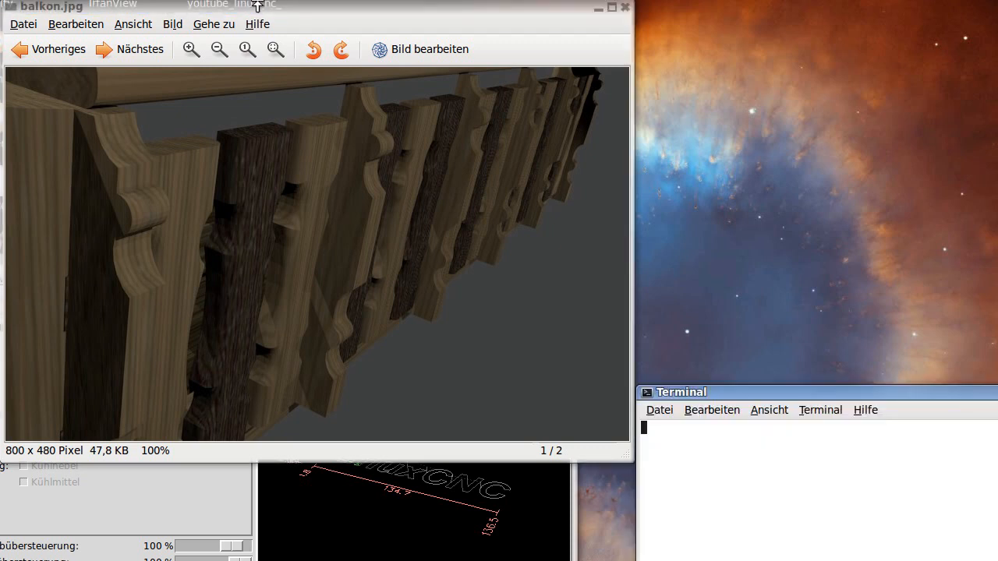
left_click_drag(730, 393, 287, 130)
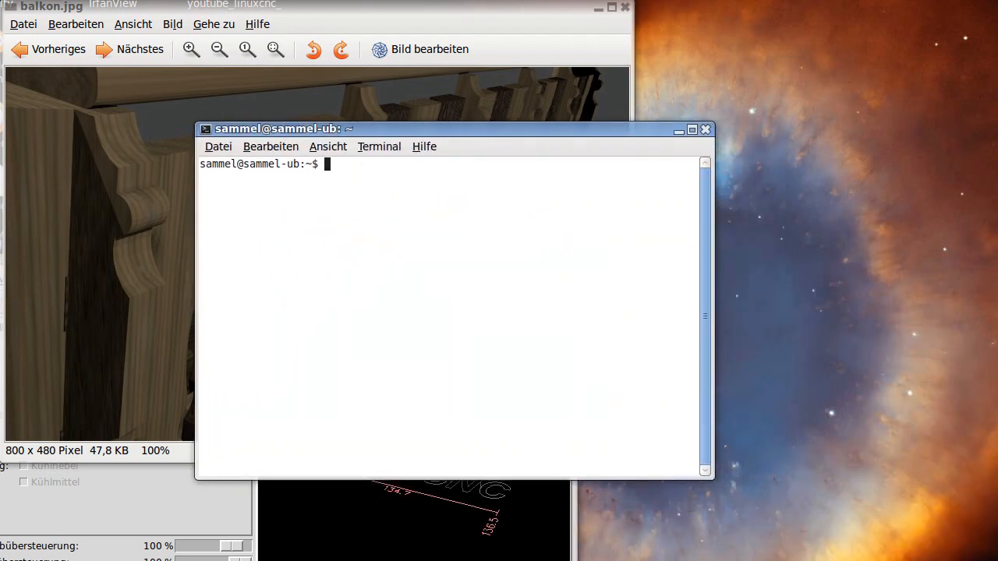
type("qcad")
key("Return")
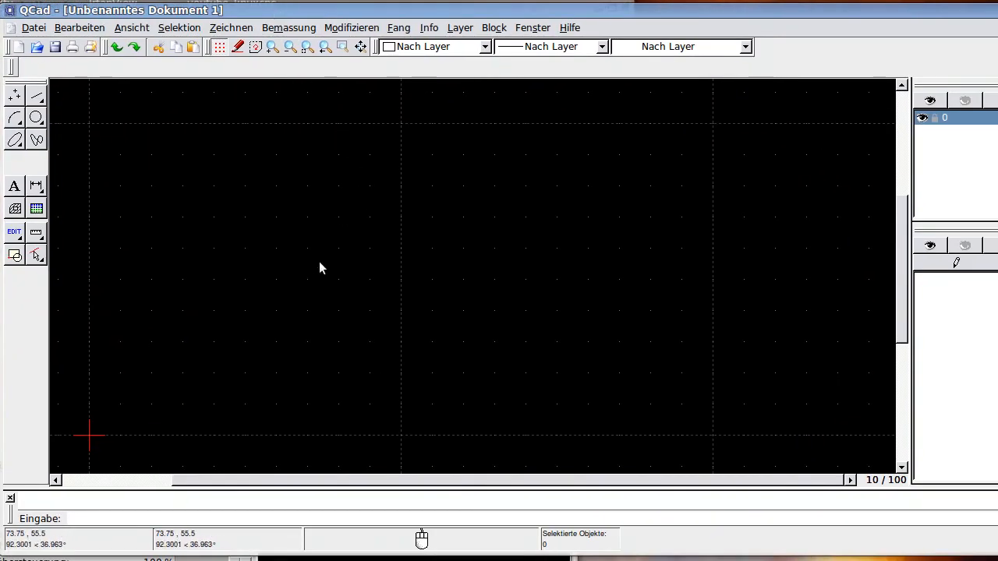
Step: Draw a rectangle from the origin to the corner 14,60 with grid snapping for its first corner
left_click(36, 96)
left_click(14, 155)
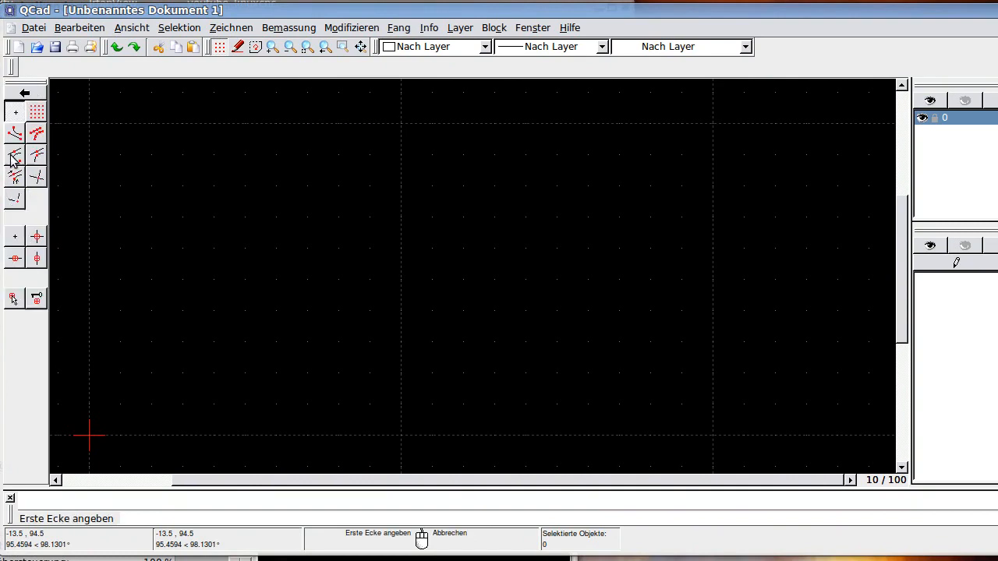
left_click(37, 113)
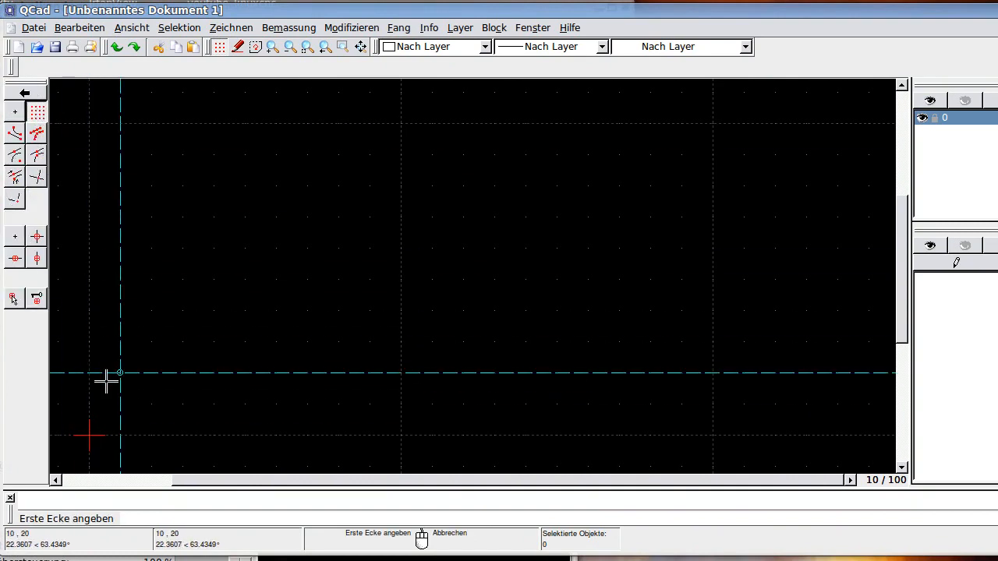
left_click(89, 435)
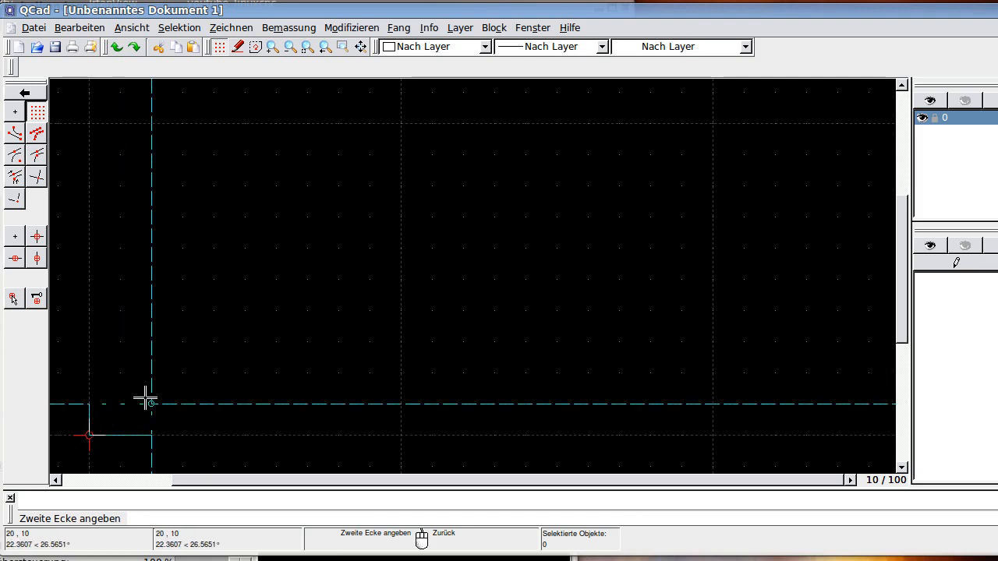
left_click(161, 523)
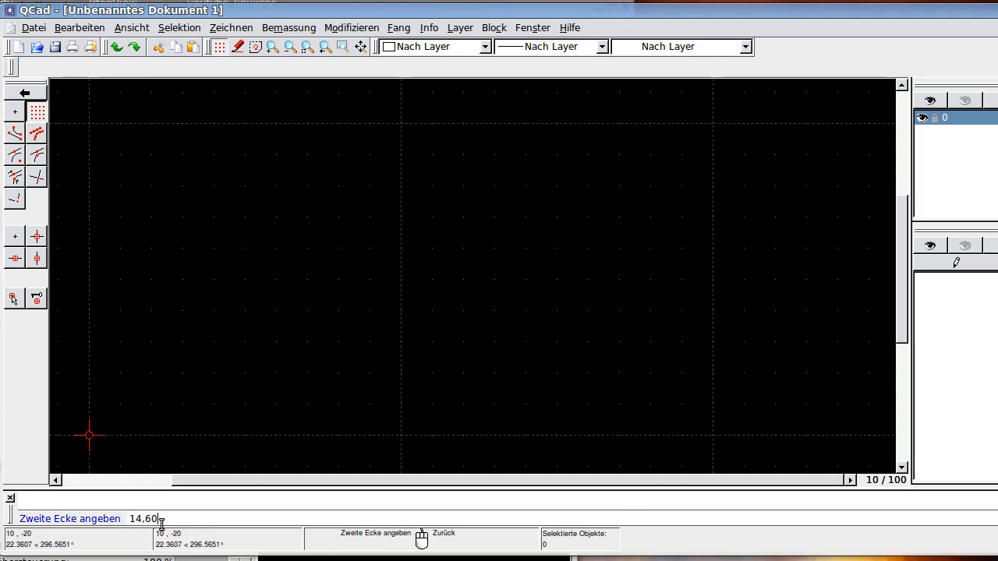
key("Return")
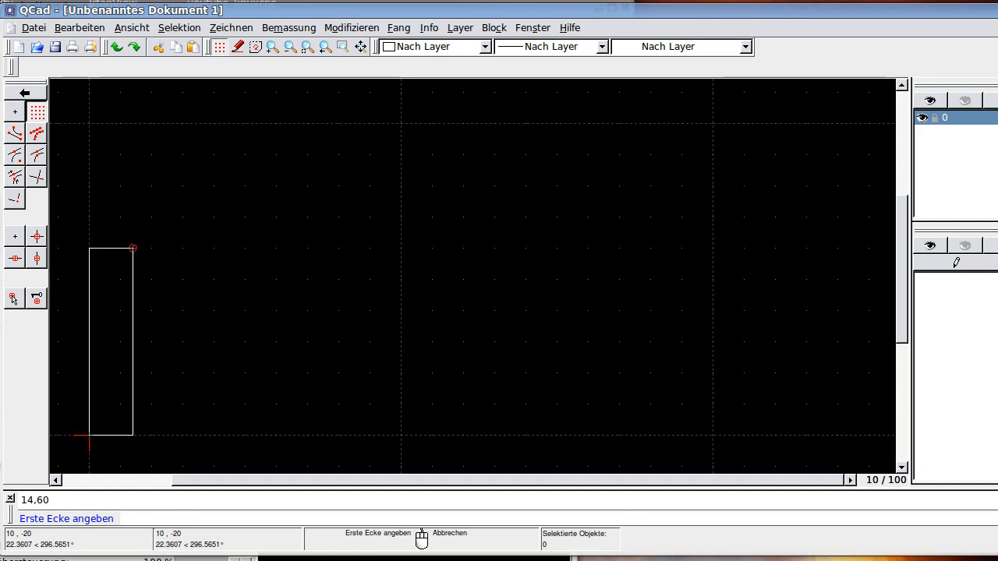
Step: Draw two circles of radius 40 centred at -37,30 and 51,30, each overlapping one long side of the rectangle
mouse_move(230, 397)
middle_mouse_down()
mouse_move(548, 307)
mouse_move(530, 347)
mouse_move(523, 335)
middle_mouse_up()
left_click(39, 92)
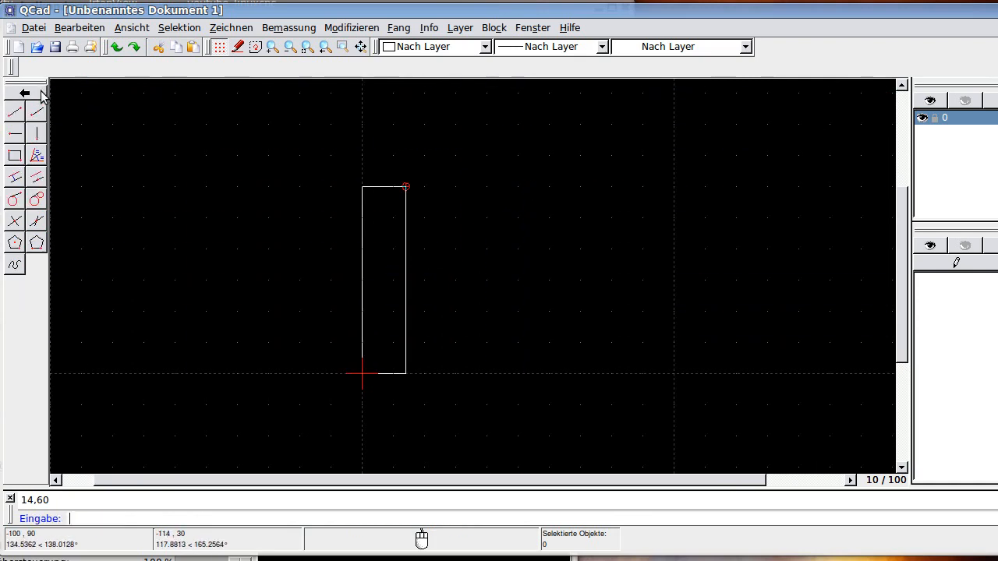
left_click(41, 93)
left_click(37, 114)
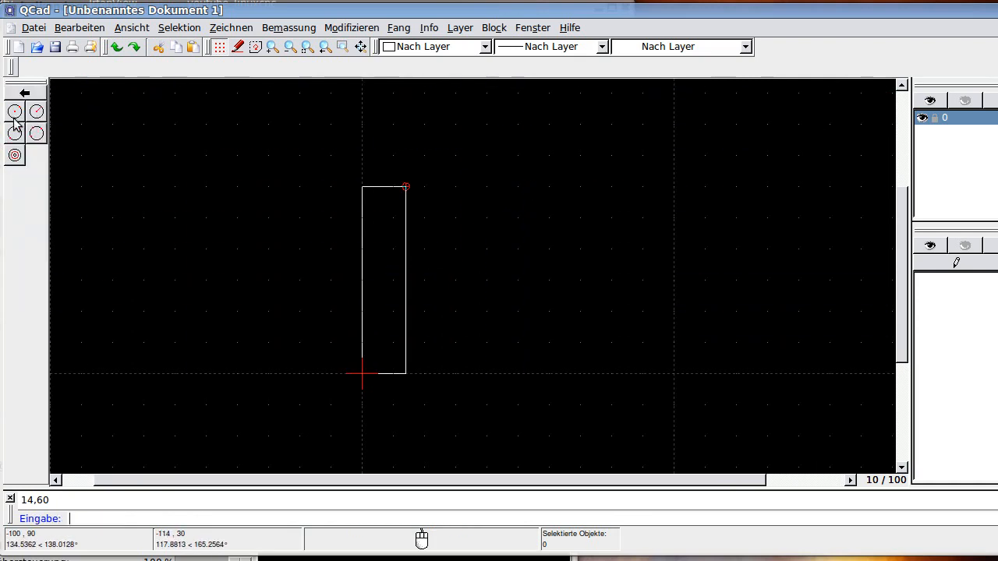
left_click(37, 114)
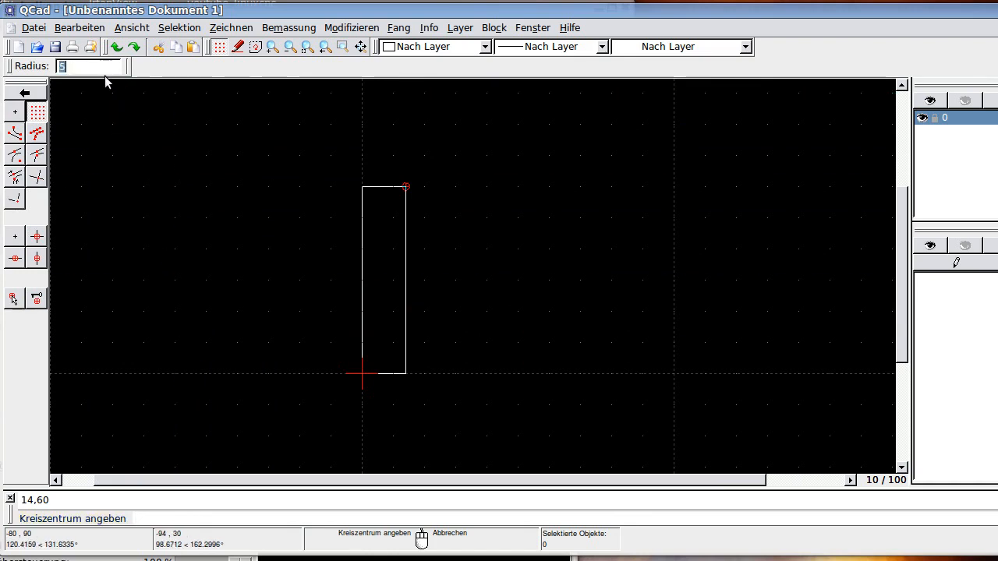
type("40")
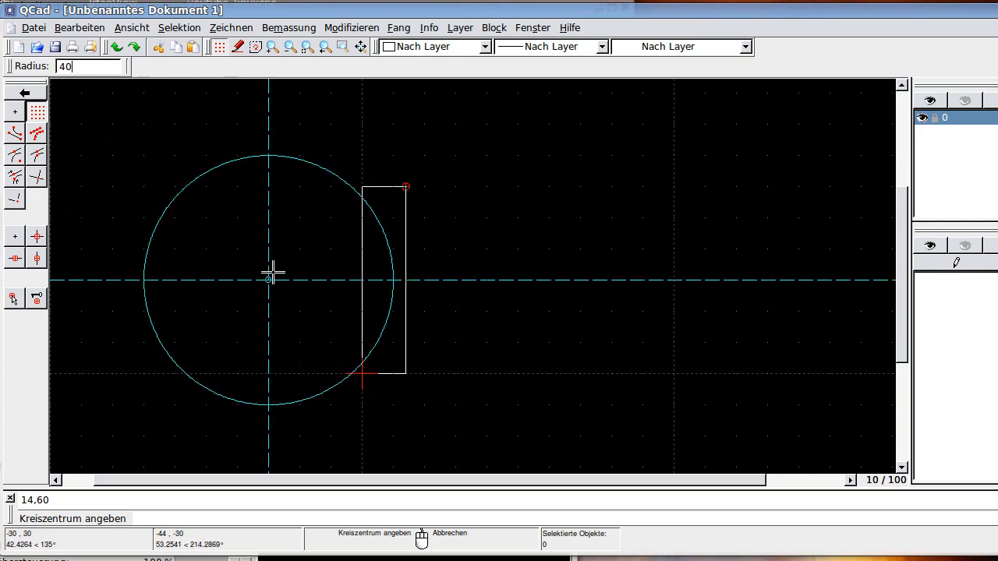
scroll(269, 275, "up", 5)
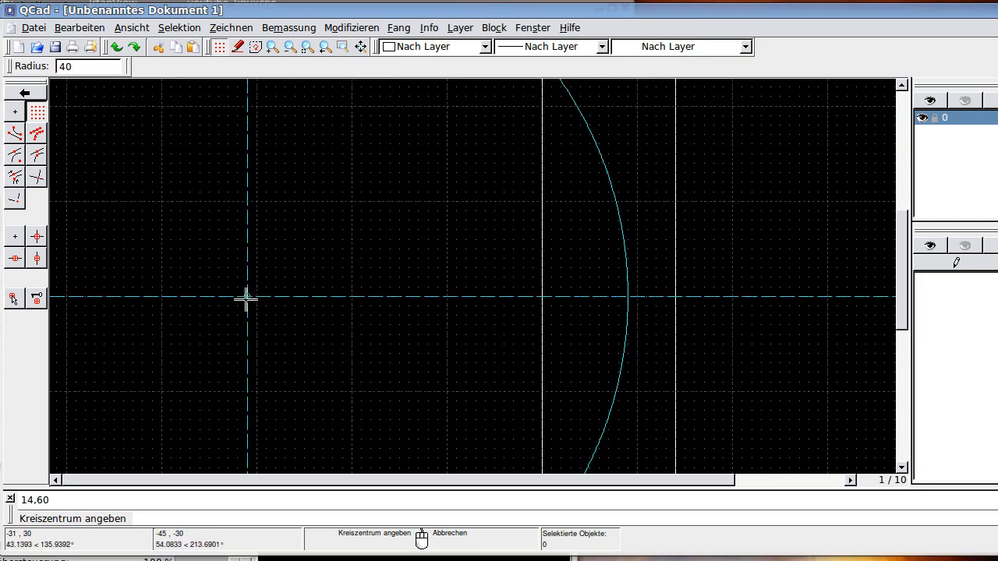
left_click(193, 299)
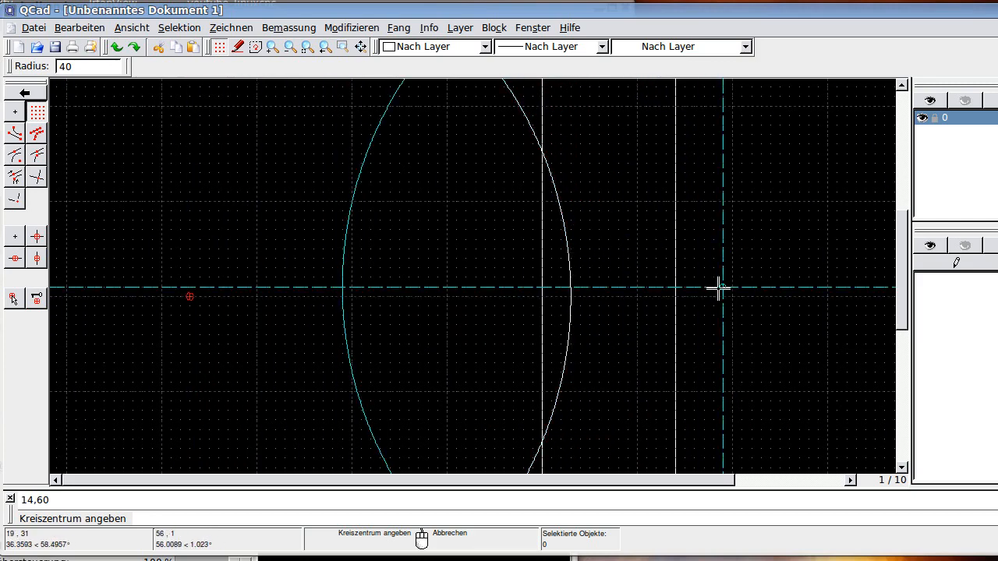
middle_click_drag(612, 337, 389, 301)
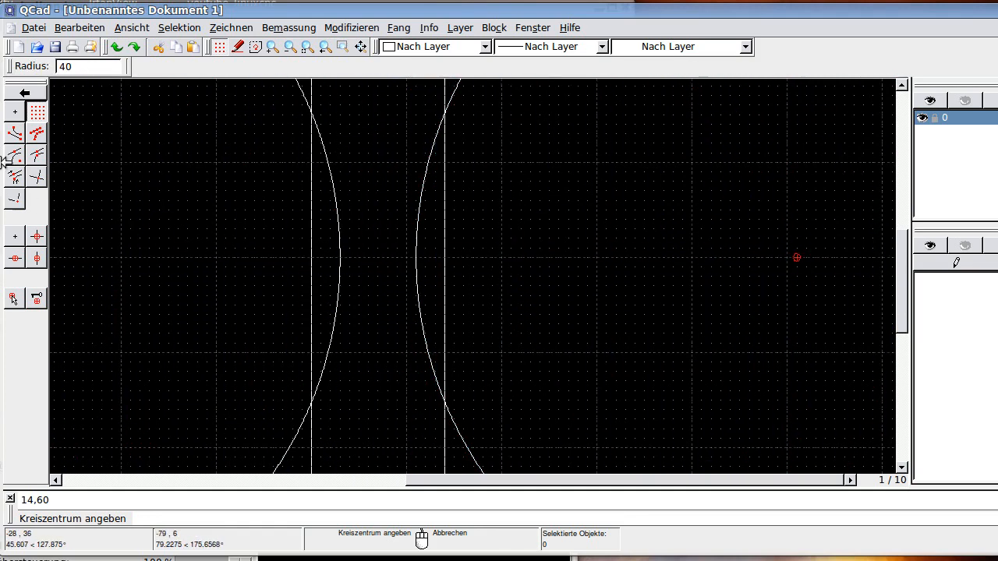
Step: Divide the rectangle's left edge at its upper and lower intersections with the left circle
left_click(14, 93)
left_click(19, 95)
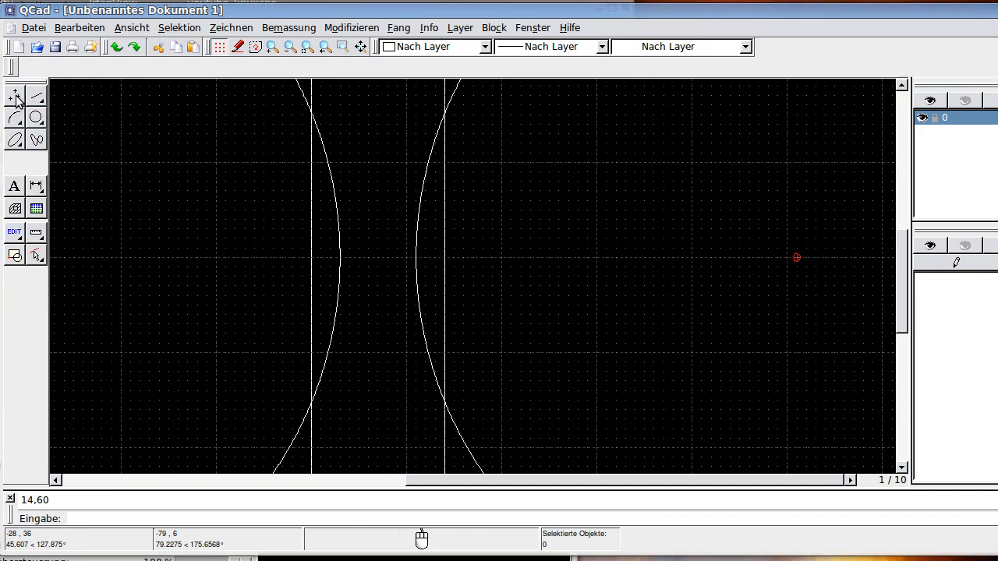
left_click(12, 235)
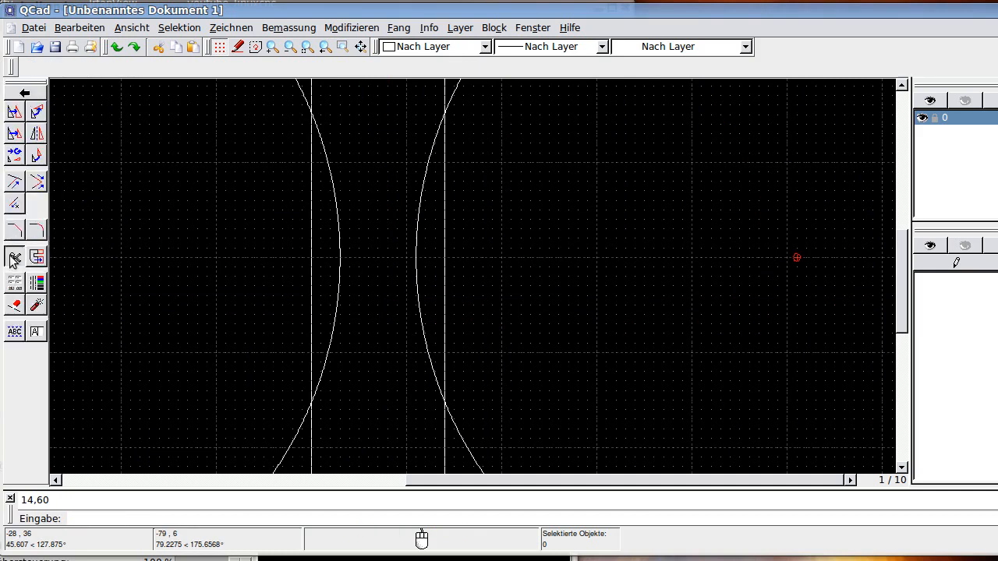
left_click(14, 257)
scroll(187, 307, "down", 3)
scroll(188, 307, "up", 3)
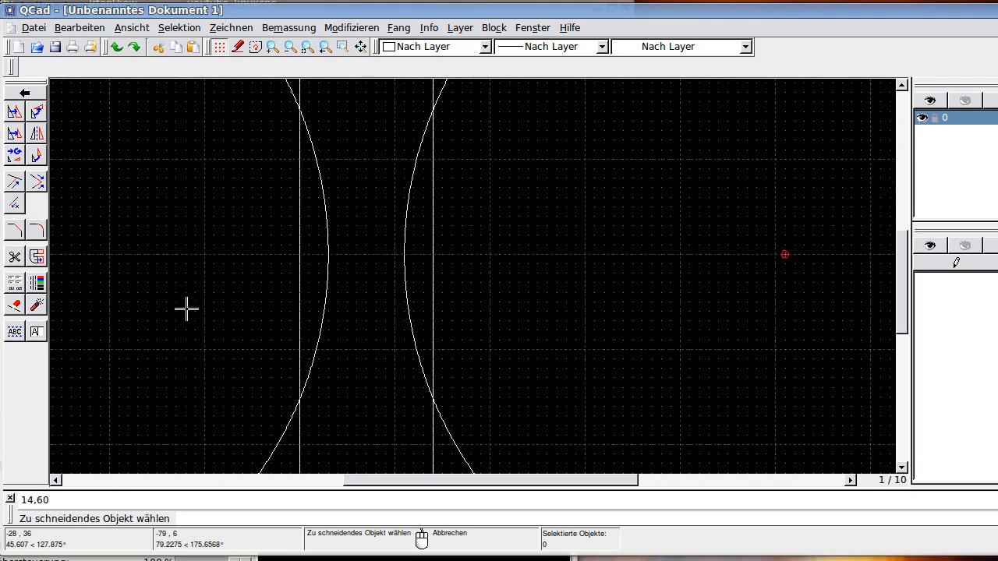
left_click(299, 245)
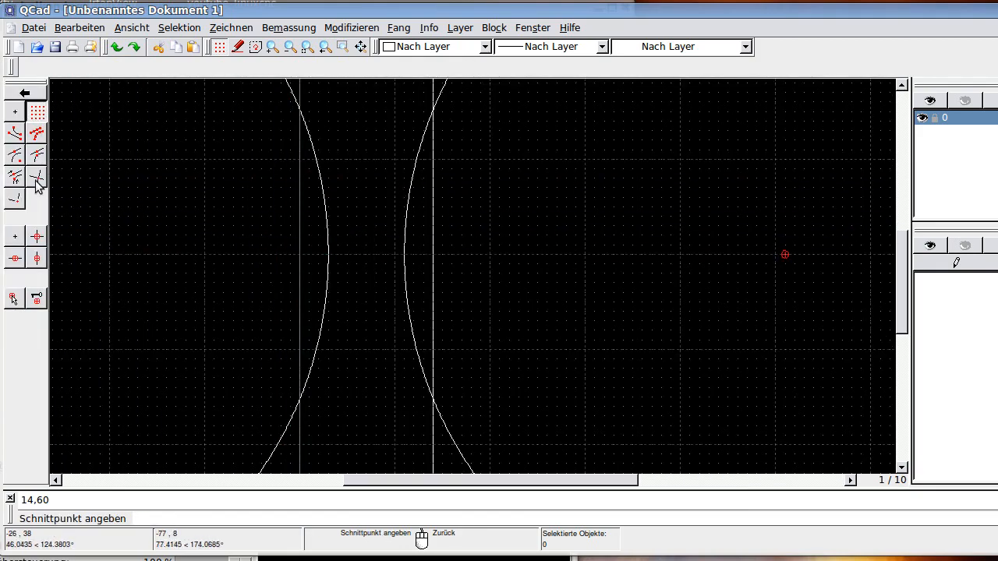
left_click(297, 111)
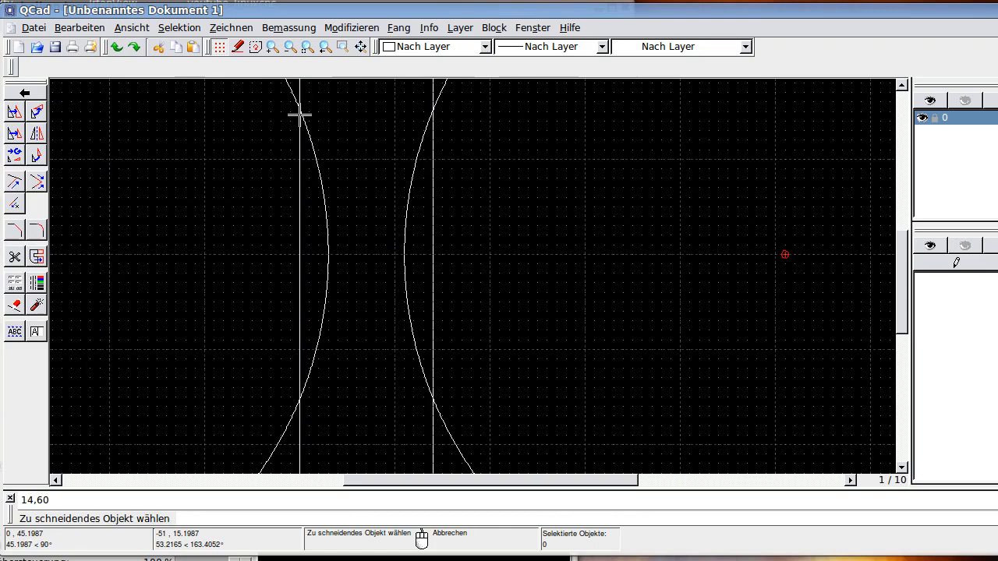
left_click(296, 346)
left_click(298, 383)
Step: Divide the left circle at its two intersections with the rectangle's left edge
left_click(318, 340)
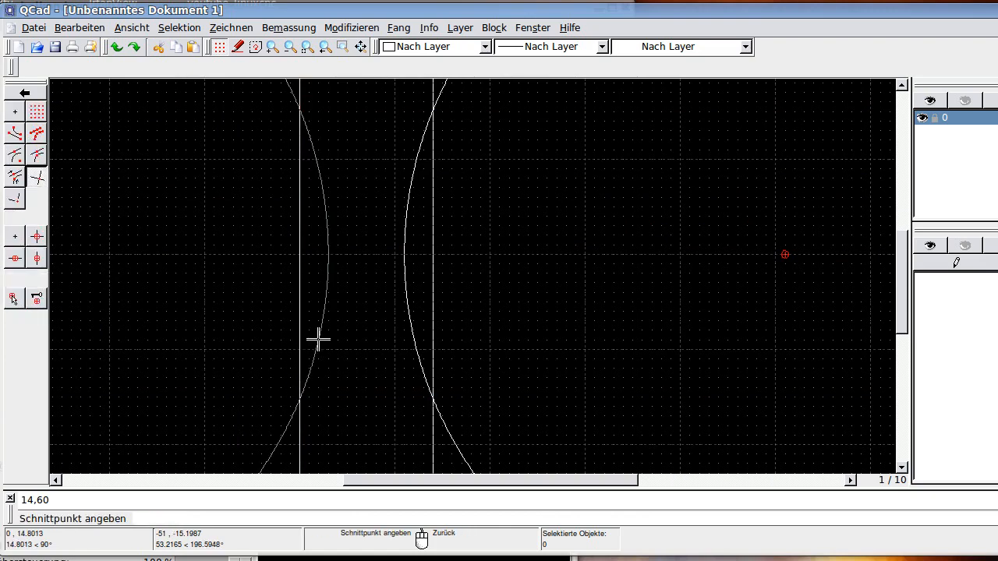
left_click(305, 380)
left_click(309, 133)
left_click(310, 136)
Step: Divide the right circle at its upper and lower intersections with the rectangle's right edge
left_click(415, 212)
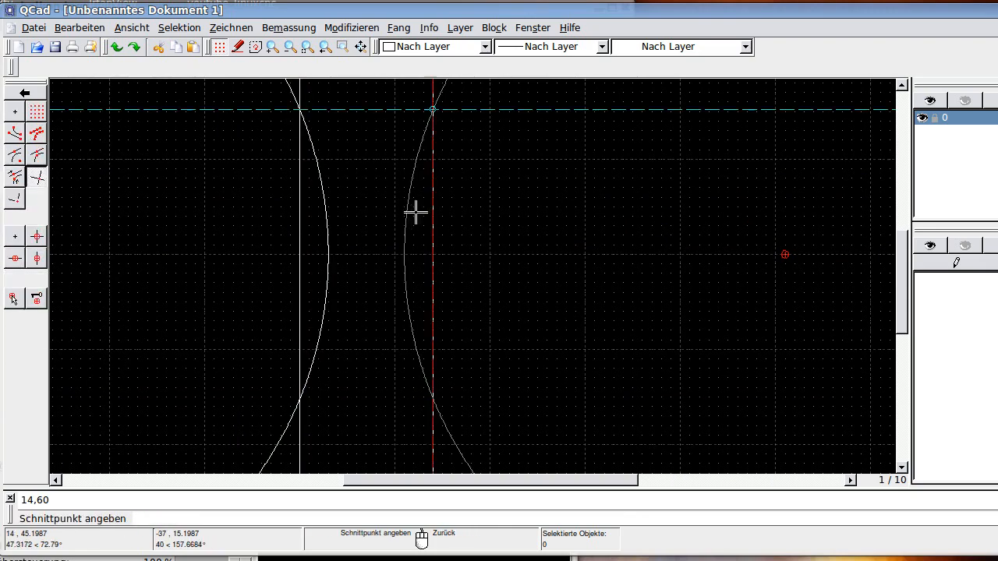
left_click(437, 155)
left_click(404, 263)
left_click(431, 386)
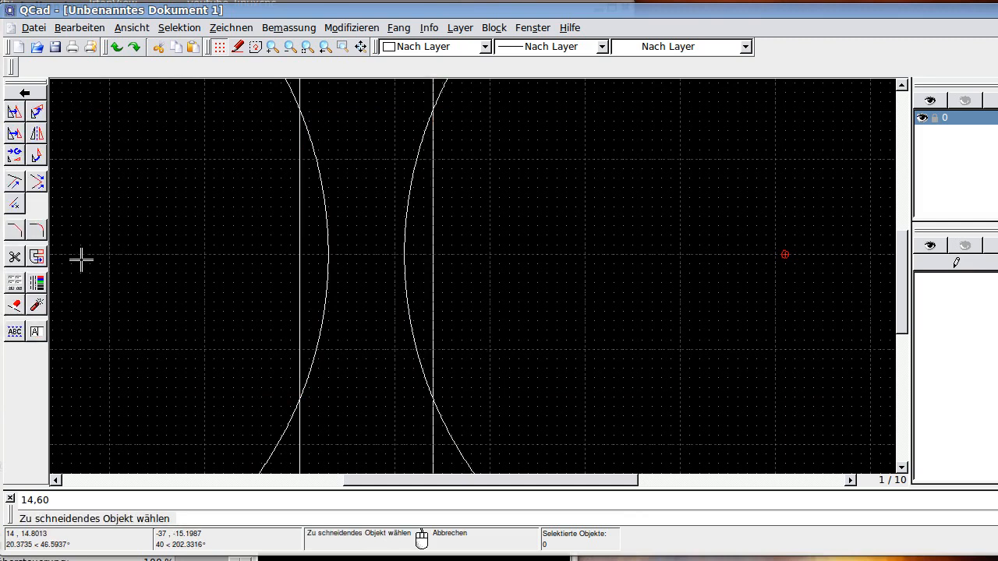
Step: Delete the middle segment of the left edge and the outer arcs of both circles, keeping the right edge
left_click(14, 306)
left_click(296, 270)
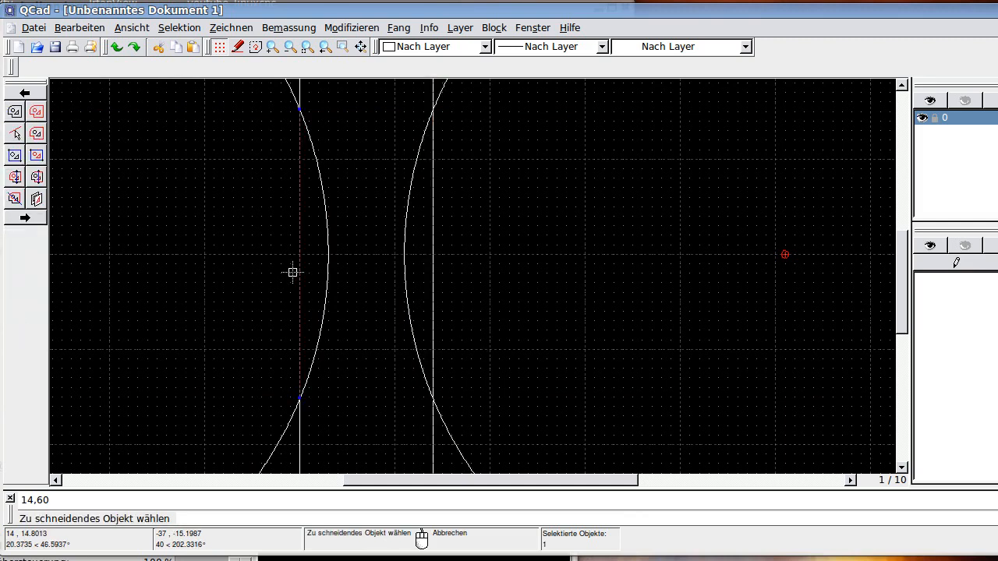
left_click(275, 432)
scroll(386, 396, "down", 2)
right_click(390, 392)
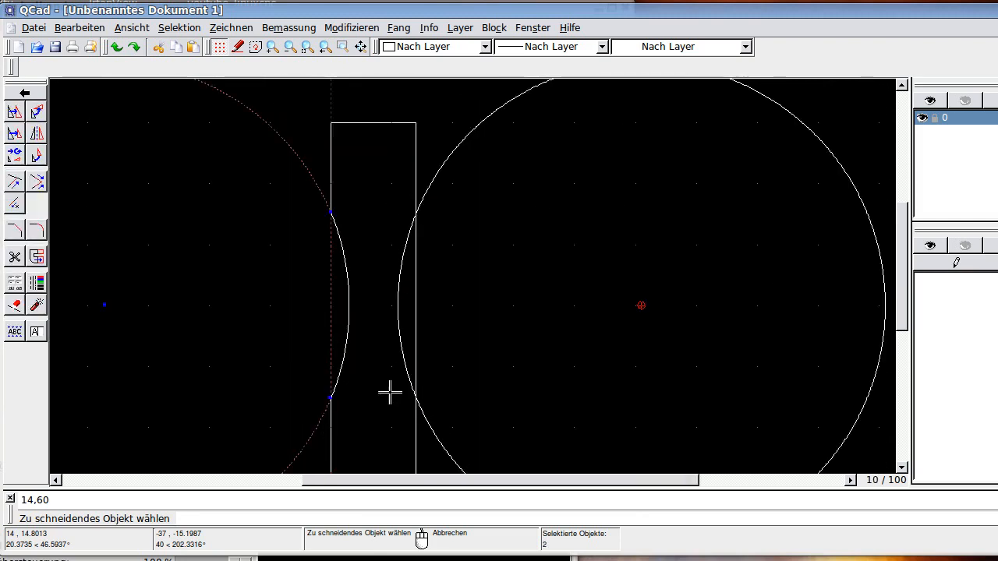
left_click(421, 328)
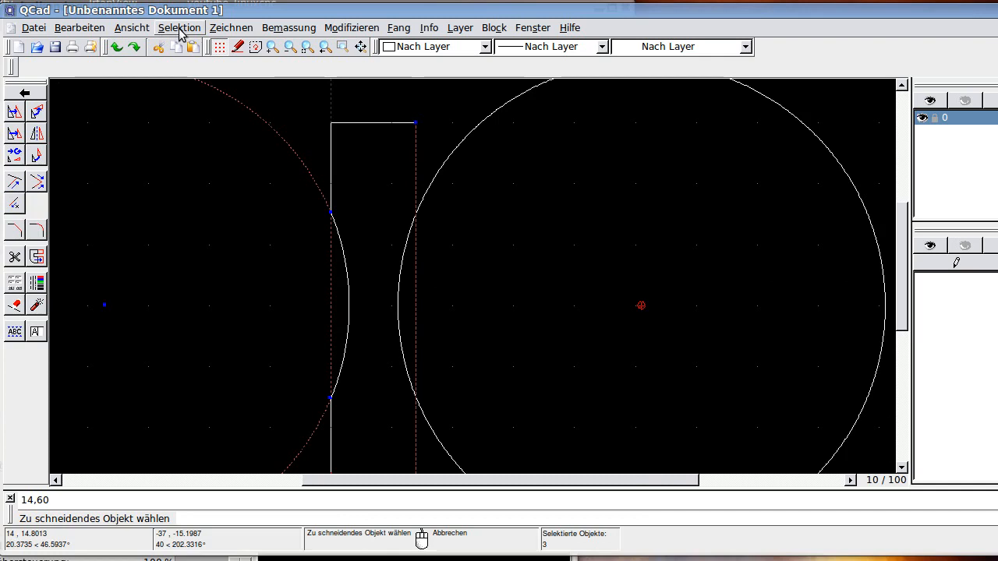
left_click(423, 320)
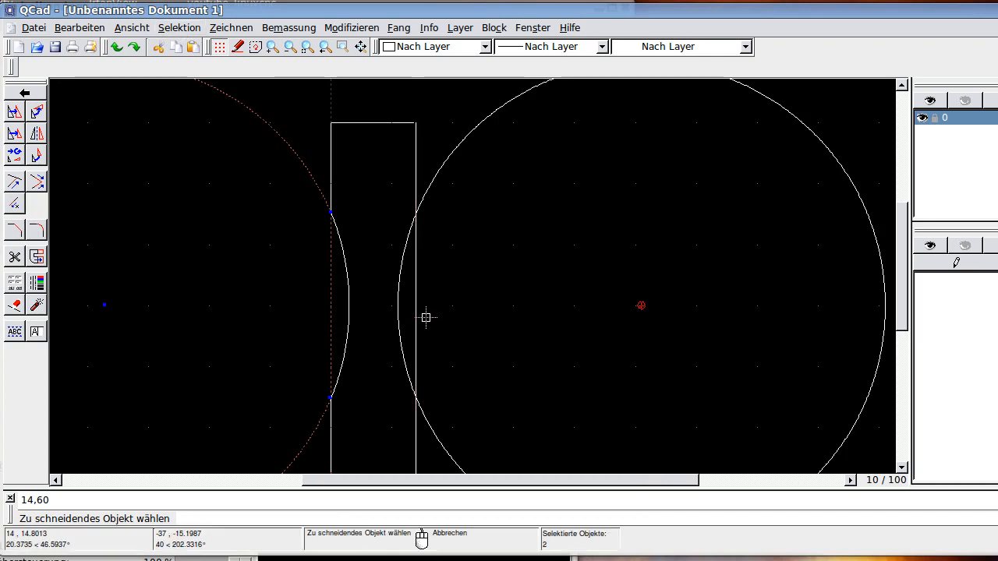
left_click(445, 174)
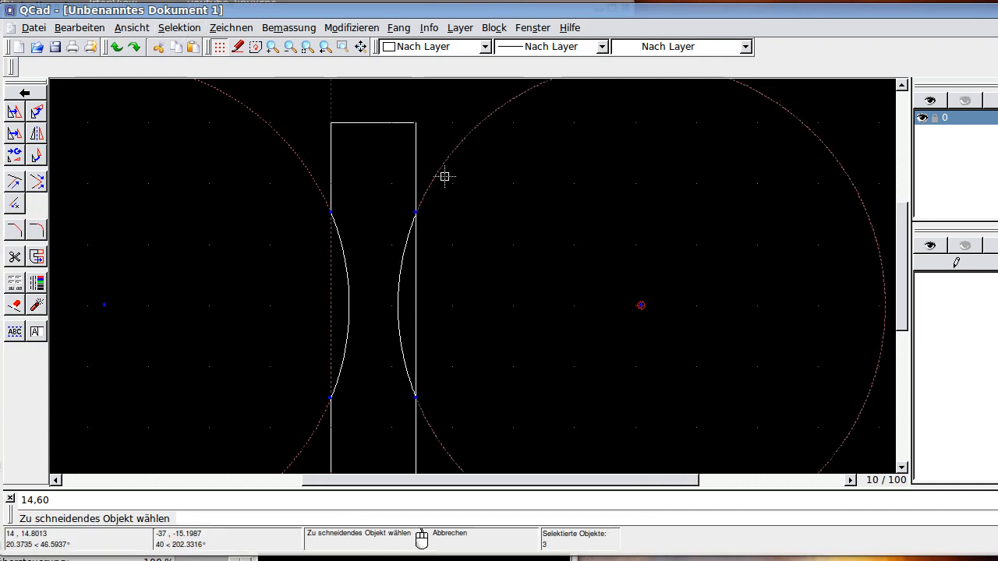
left_click(14, 304)
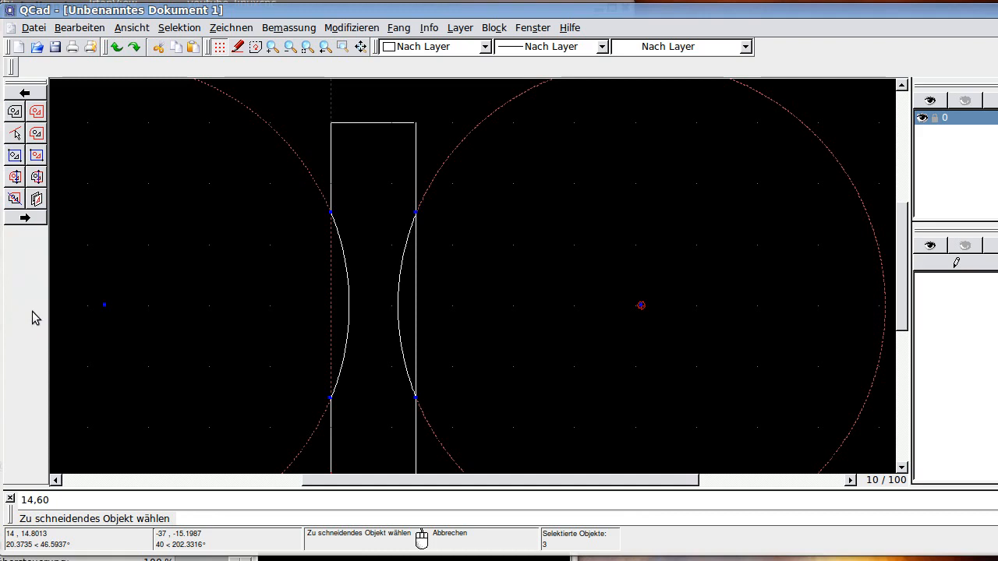
left_click(26, 219)
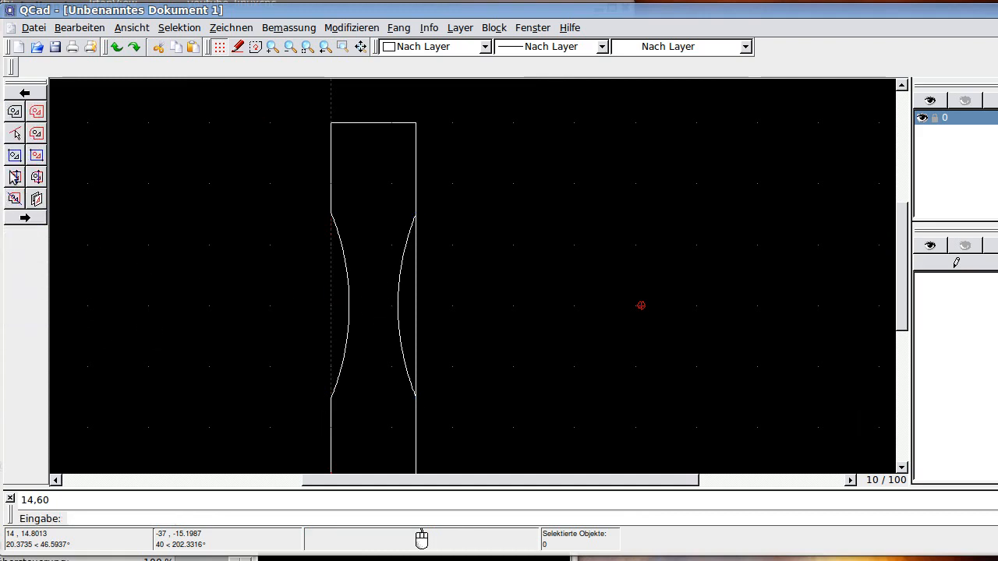
Step: Divide the rectangle's right edge at the upper and lower ends of the right arc
left_click(24, 93)
left_click(14, 234)
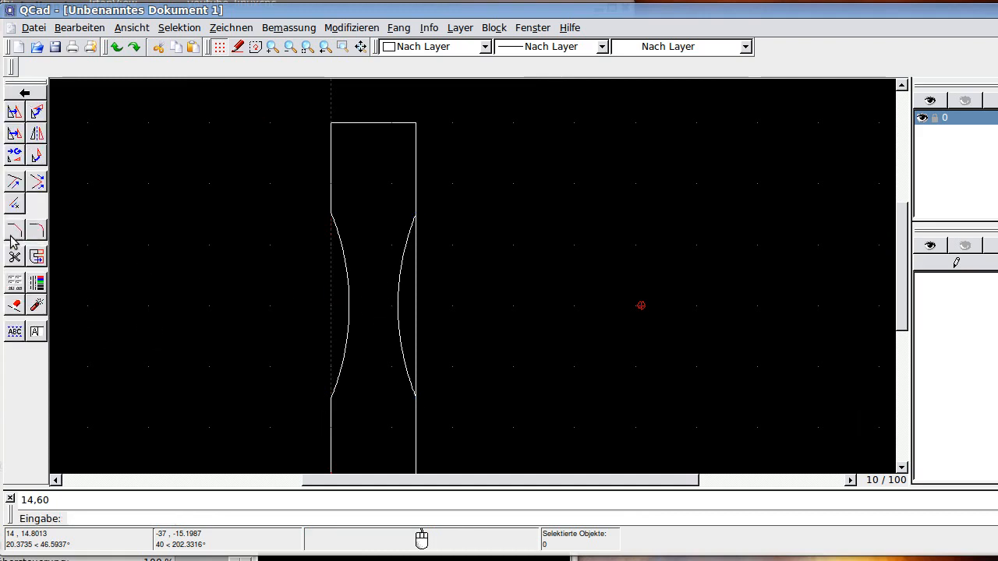
left_click(14, 256)
left_click(416, 319)
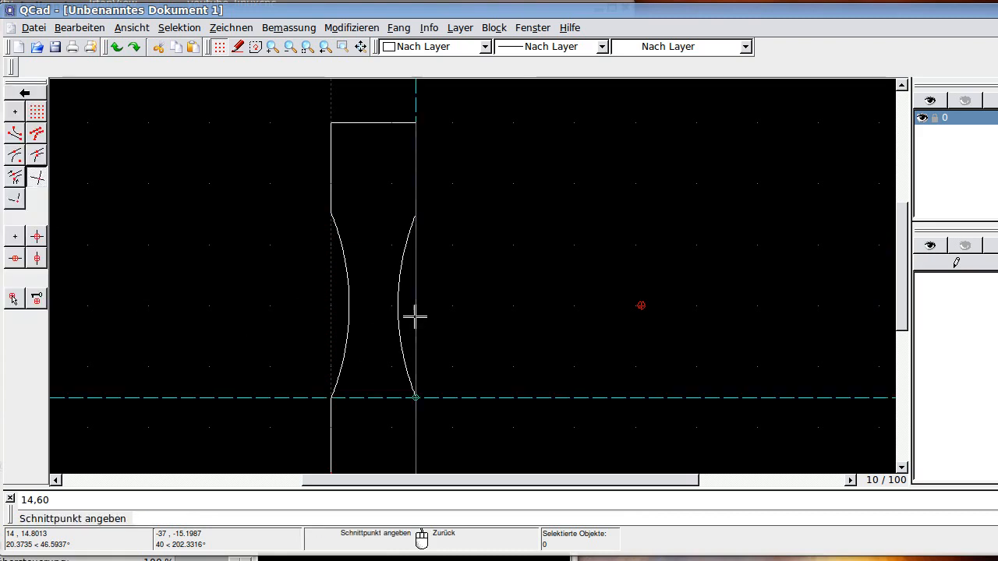
left_click(413, 265)
left_click(415, 300)
left_click(414, 376)
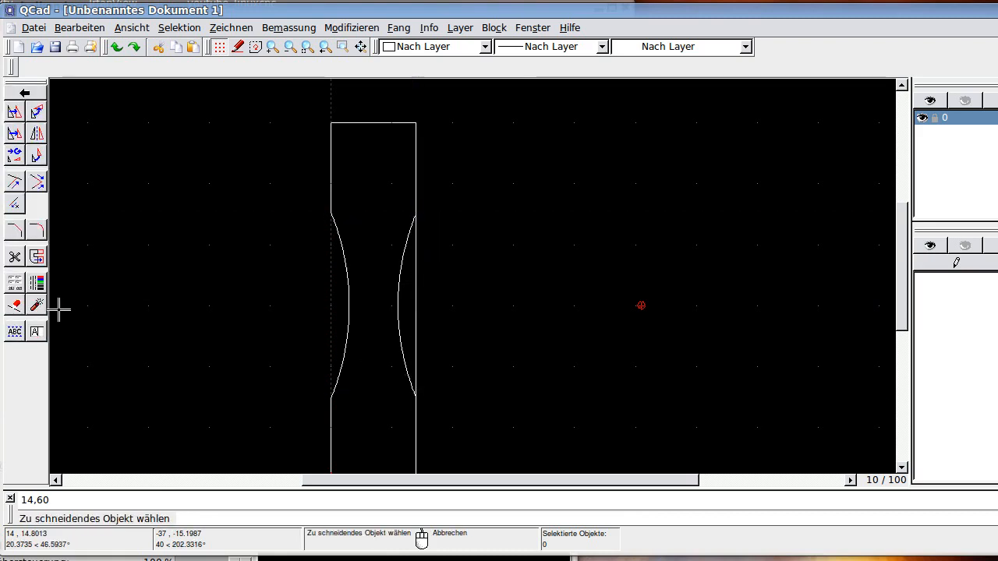
Step: Delete the middle segment of the rectangle's right edge to complete the outline with concave sides
left_click(15, 307)
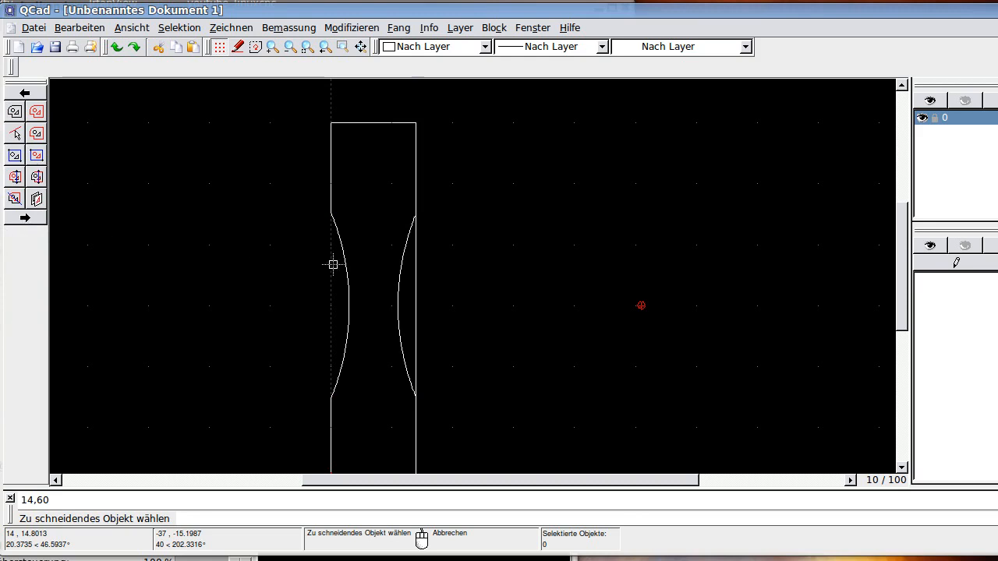
left_click(416, 286)
left_click(25, 219)
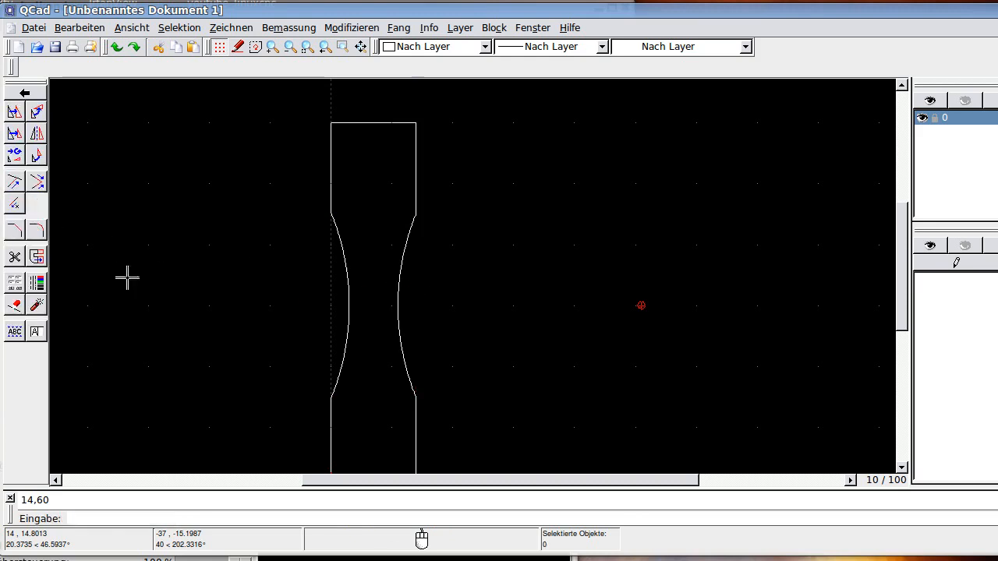
scroll(237, 320, "down", 4)
scroll(238, 327, "up", 3)
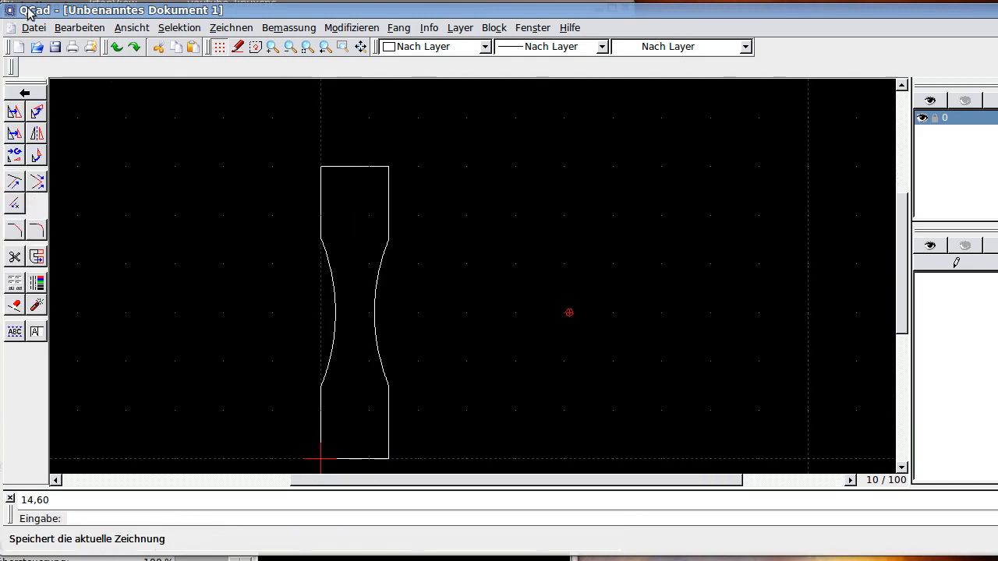
Step: Open the existing drawing testVideo.dxf from the windmuehle folder
left_click(37, 48)
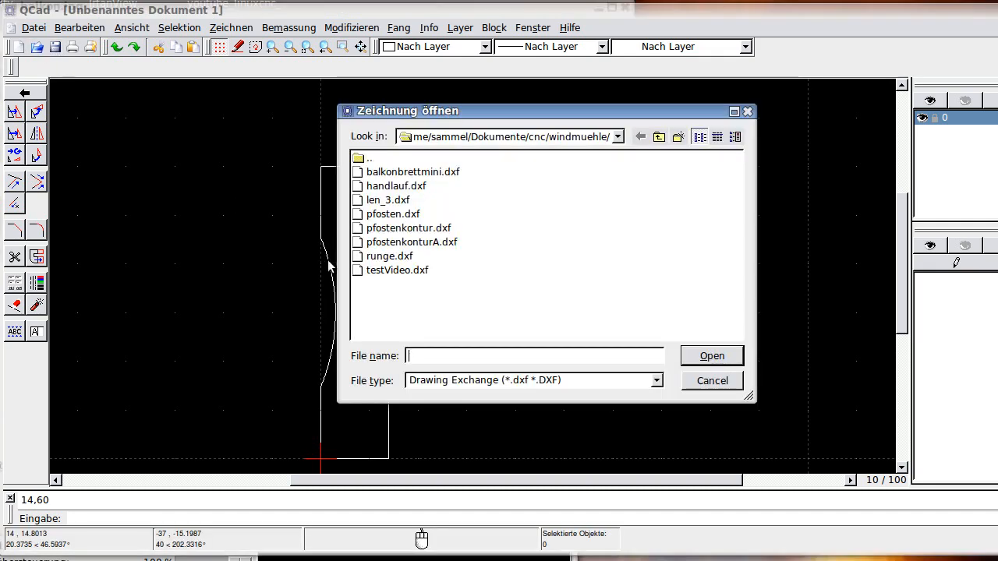
left_click(376, 270)
left_click(712, 358)
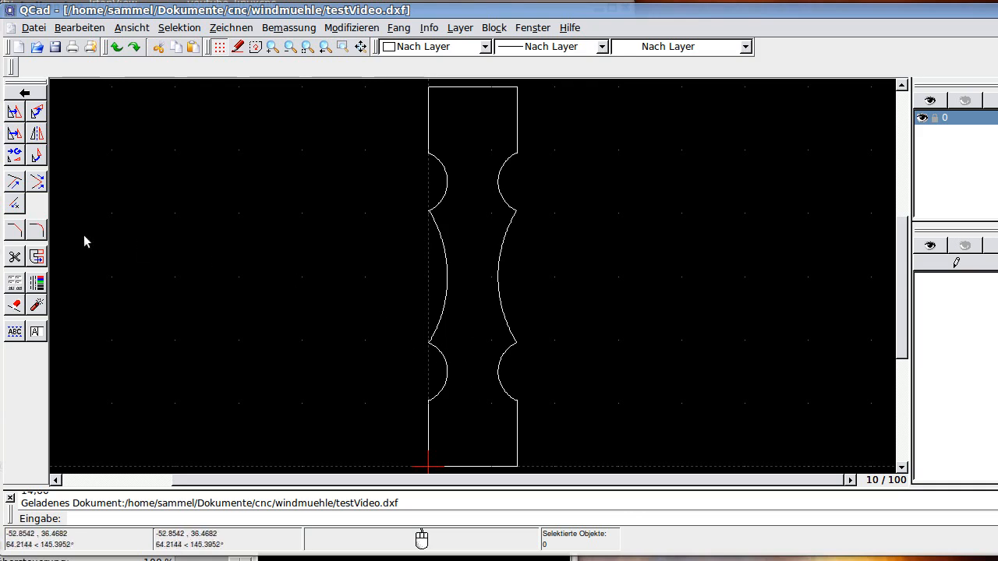
Step: Quit QCad and close the drawing without saving
left_click(33, 29)
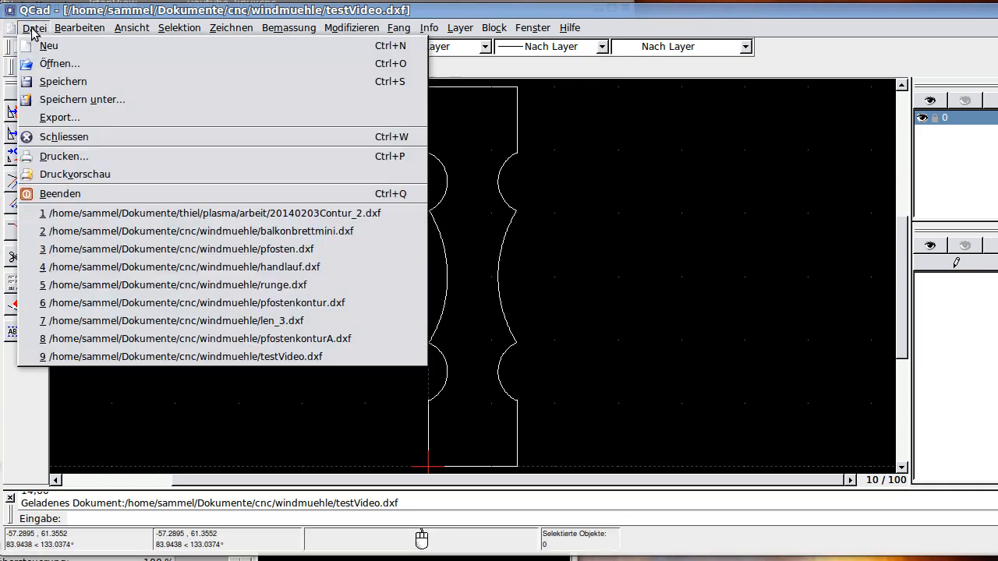
left_click(46, 195)
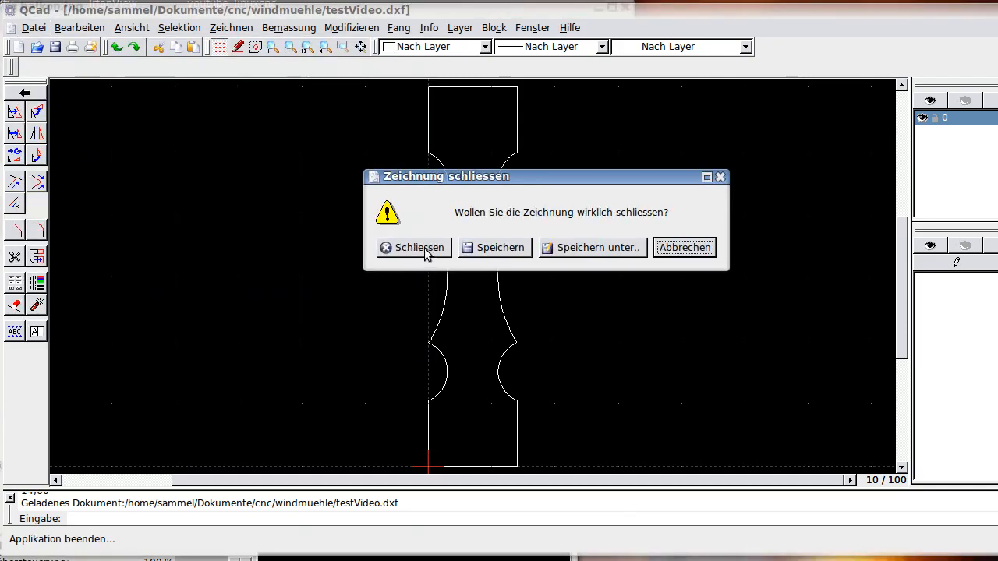
left_click(419, 251)
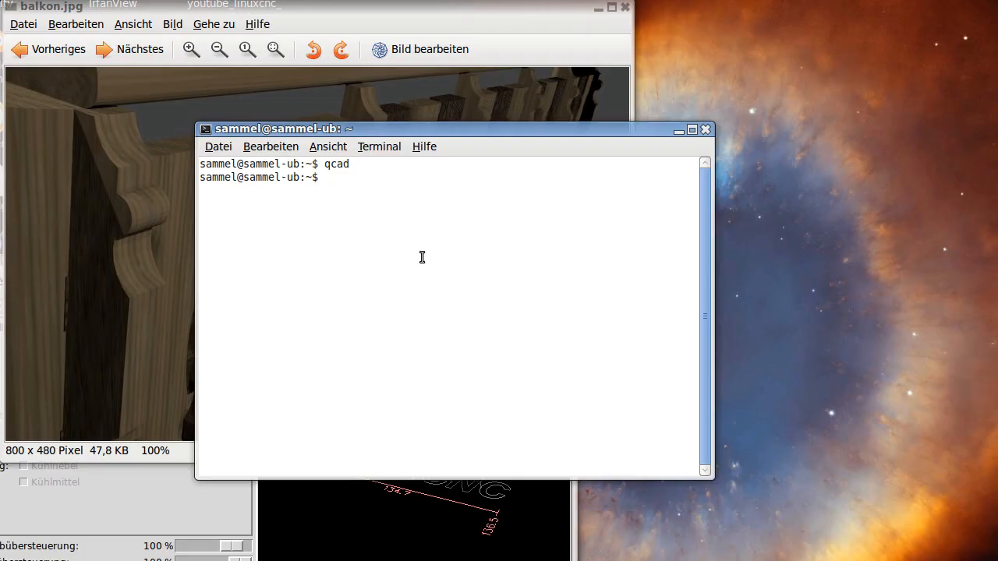
left_click(262, 10)
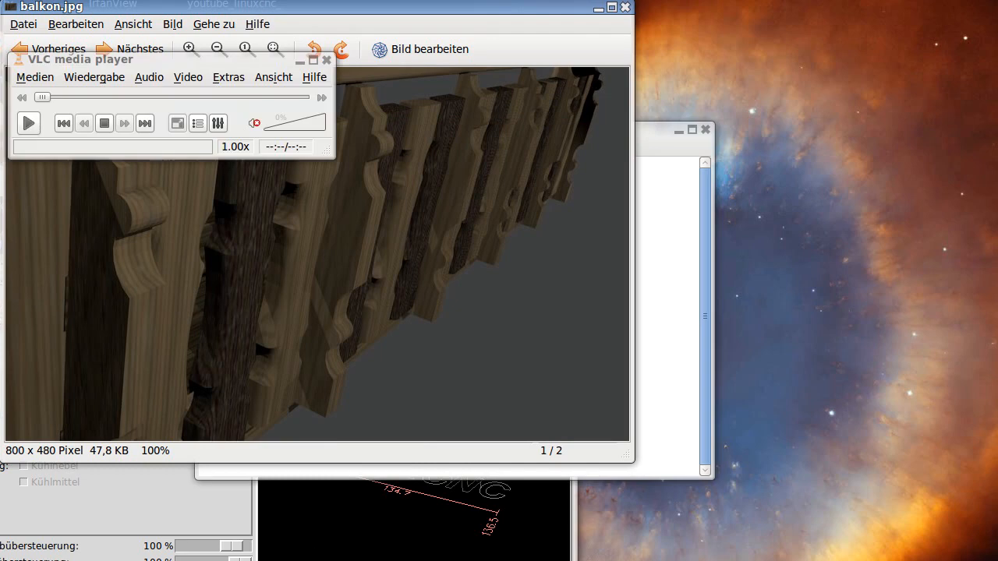
left_click(27, 125)
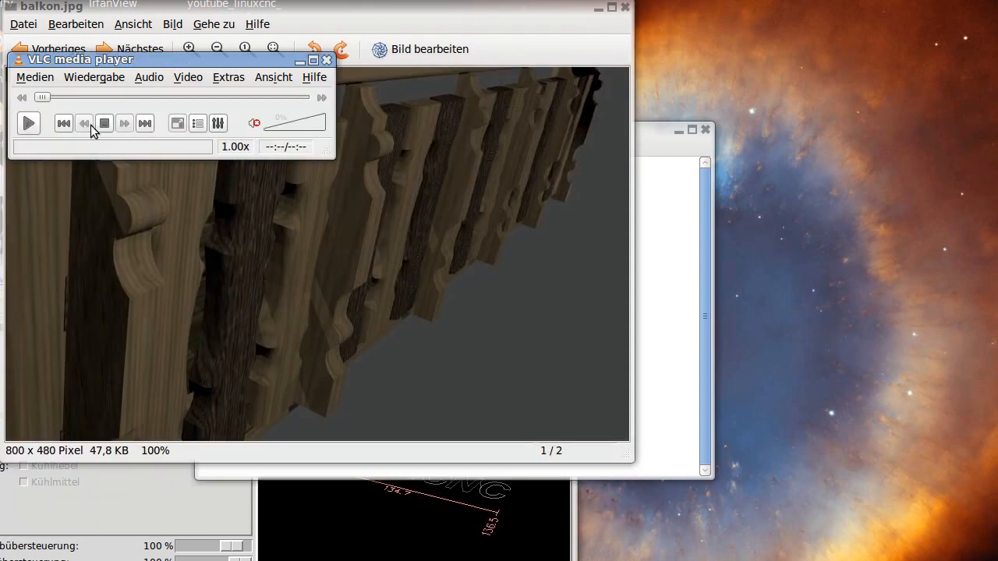
Step: Switch to the terminal and launch HeeksCAD with the heekscad command
left_click(672, 218)
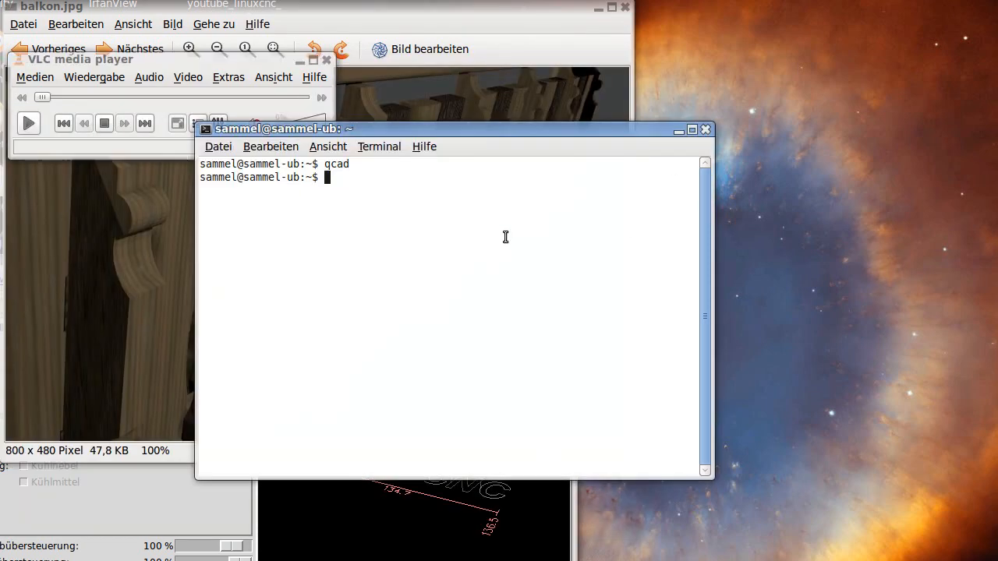
type("heekscad")
key("Return")
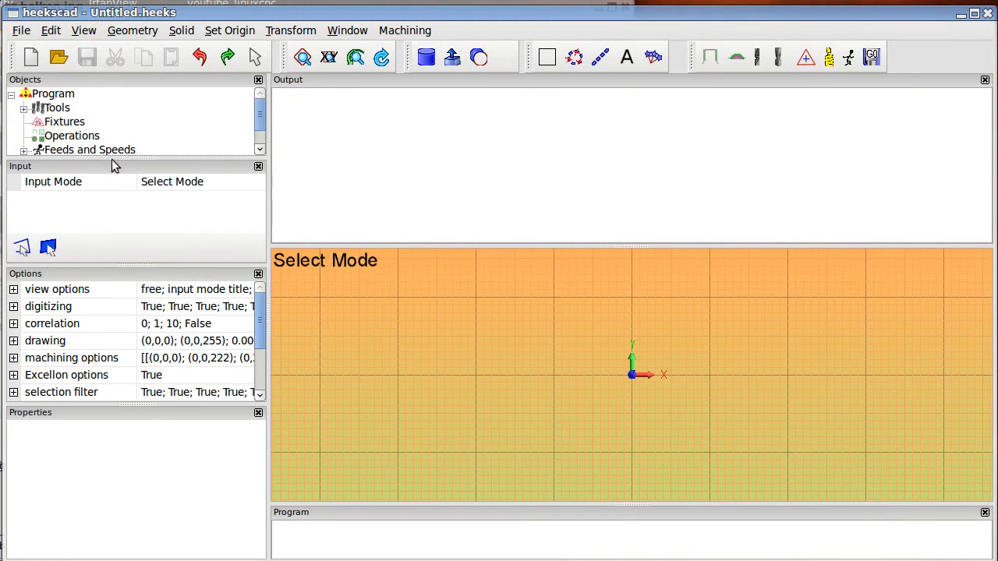
Step: Open testVideo.dxf from the windmuehle folder and fit the whole board outline in view
scroll(98, 144, "down", 1)
scroll(98, 144, "up", 1)
left_click(60, 59)
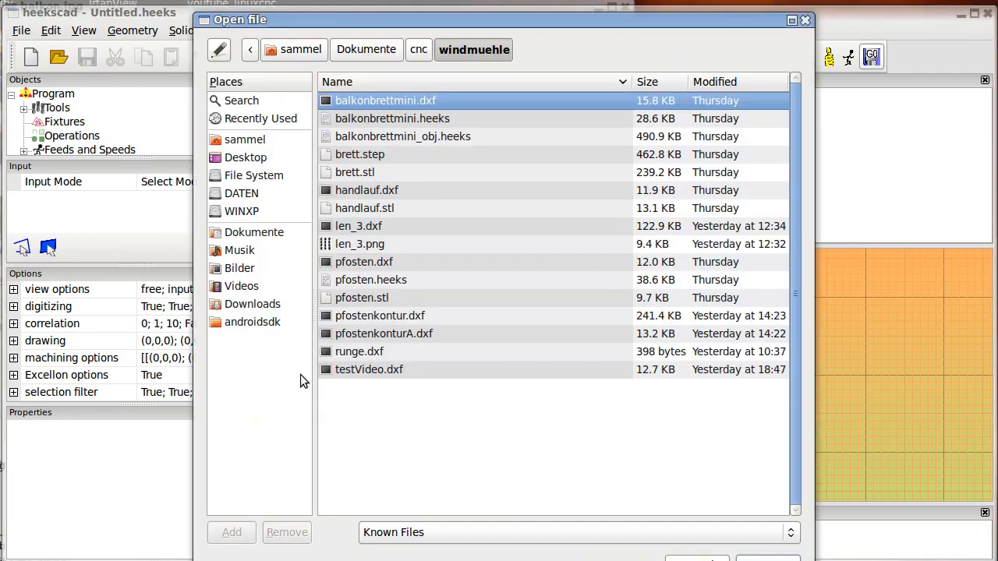
left_click(359, 371)
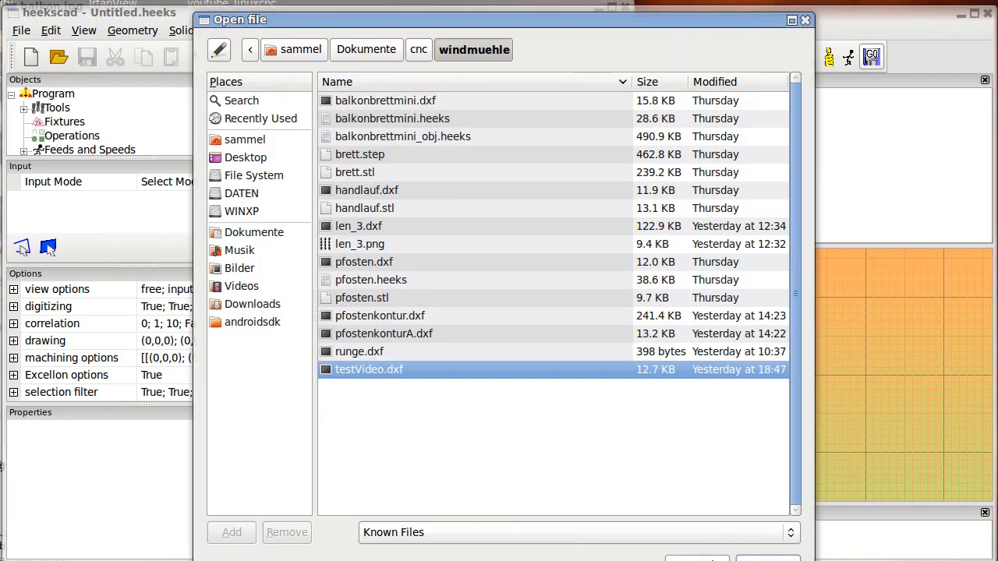
left_click(748, 557)
scroll(667, 384, "down", 14)
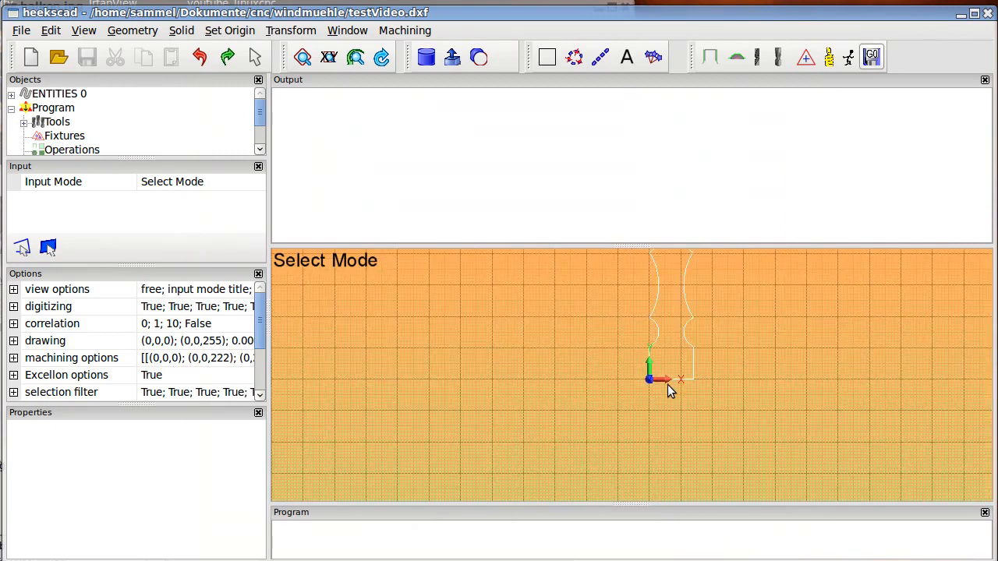
scroll(693, 286, "up", 5)
Step: Extrude the ENTITIES 0 sketch into a solid with height 5 and taper outward angle 0
left_click(47, 95)
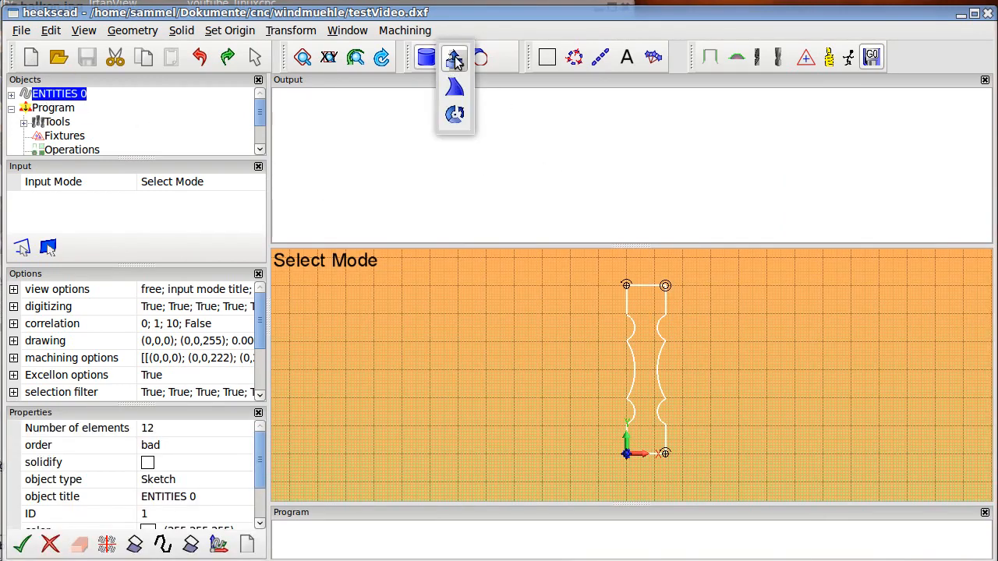
left_click(453, 61)
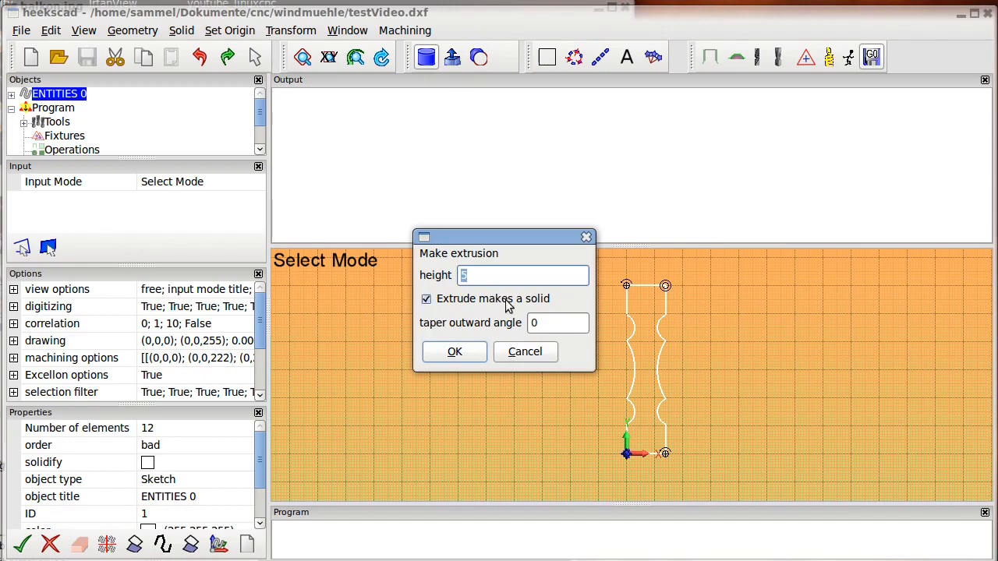
left_click(455, 352)
mouse_move(643, 412)
middle_mouse_down()
mouse_move(693, 387)
mouse_move(671, 255)
mouse_move(667, 290)
middle_mouse_up()
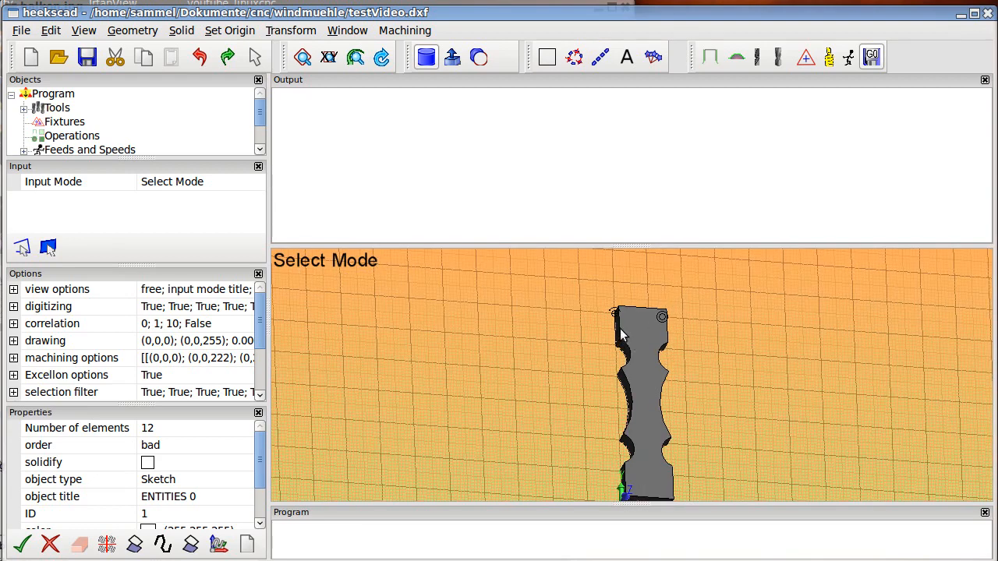
Step: Restrict picking in the 3D view to edges only
right_click(557, 347)
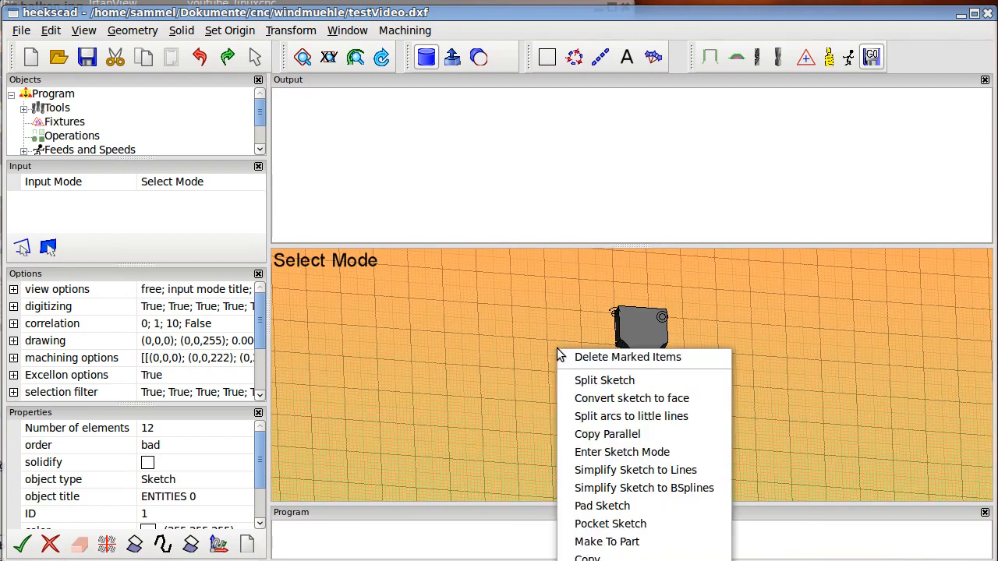
left_click(471, 289)
right_click(494, 145)
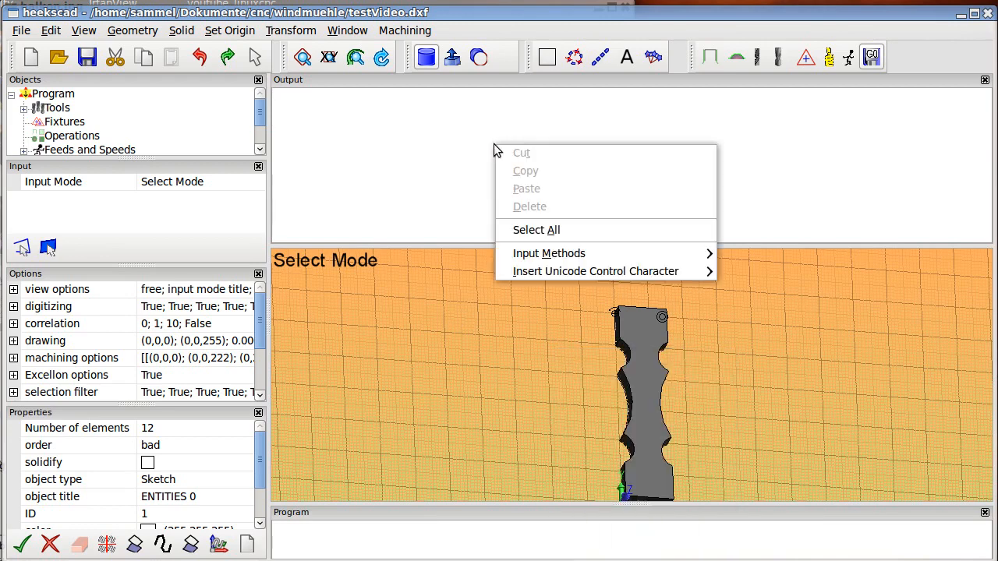
left_click(464, 286)
right_click(466, 260)
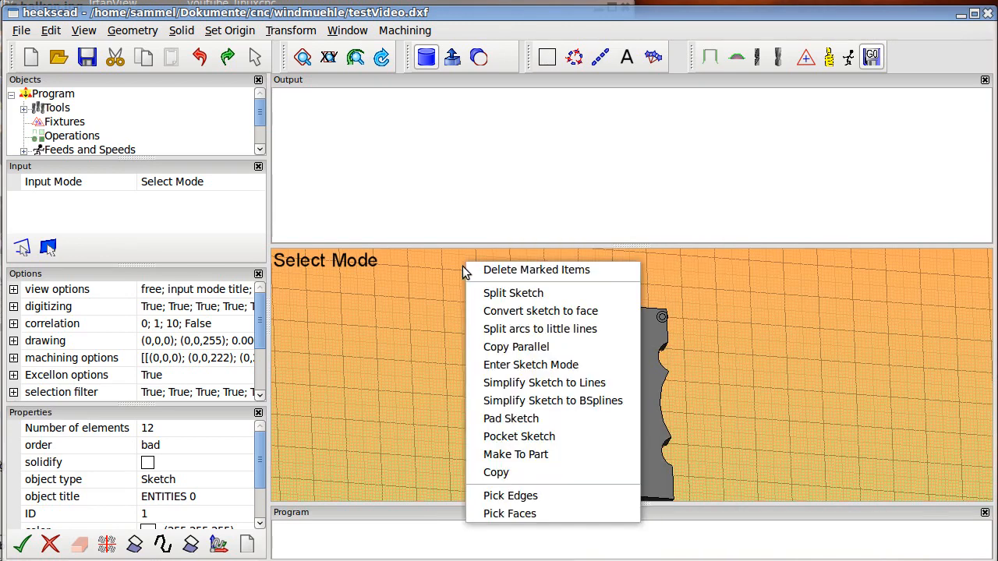
left_click(506, 498)
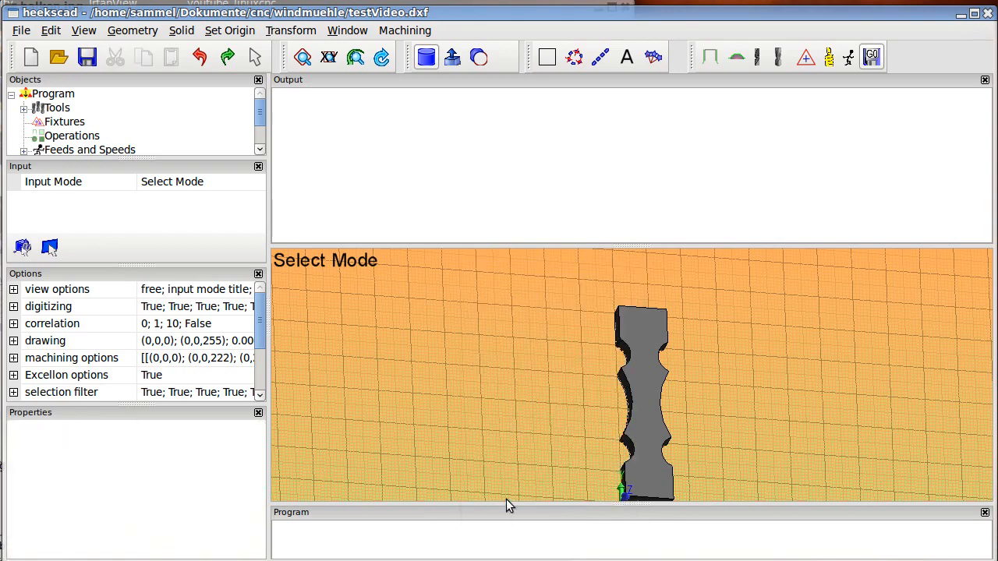
Step: Blend the straight front edge at the board's upper left side with a radius of 2
left_click(619, 324)
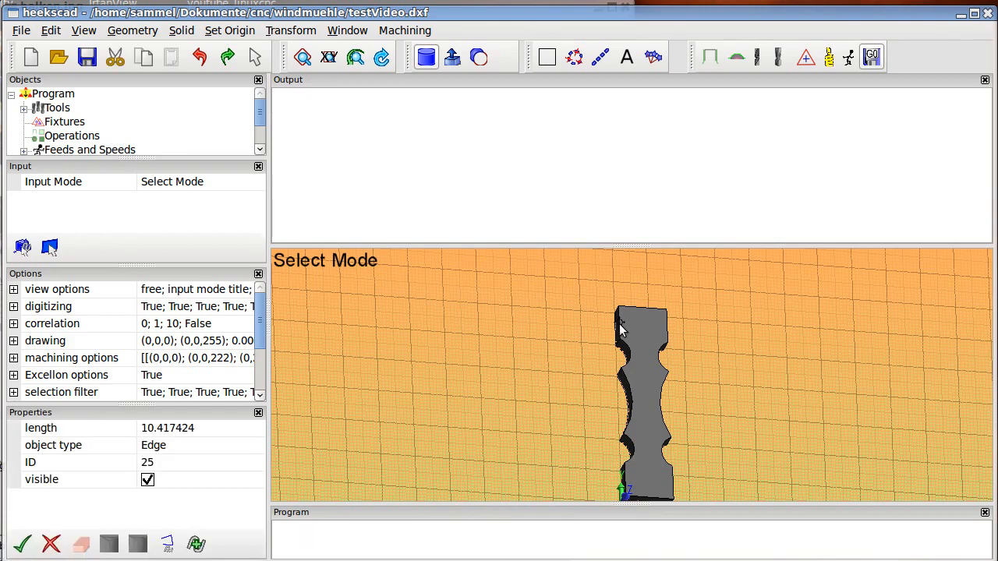
right_click(619, 326)
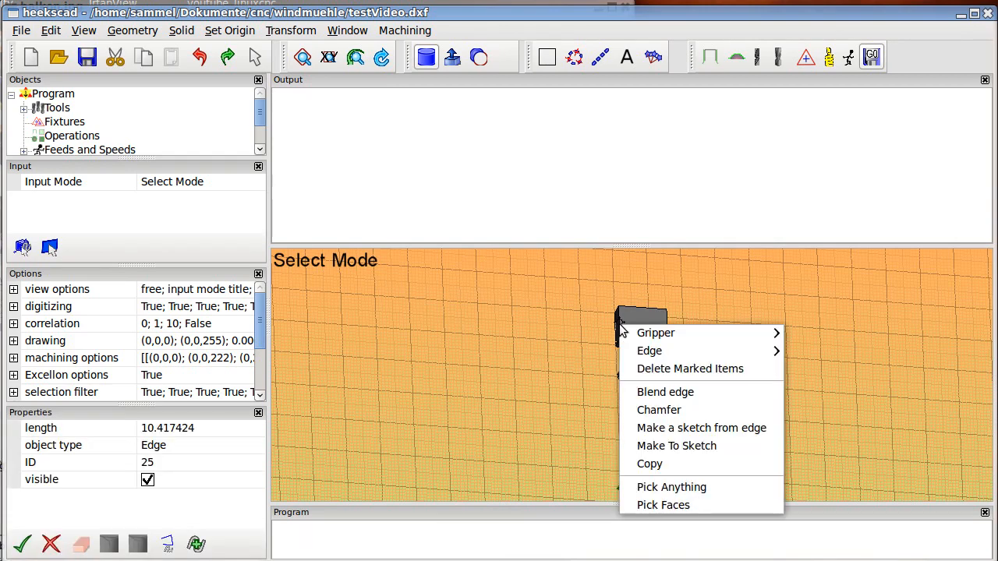
mouse_move(640, 337)
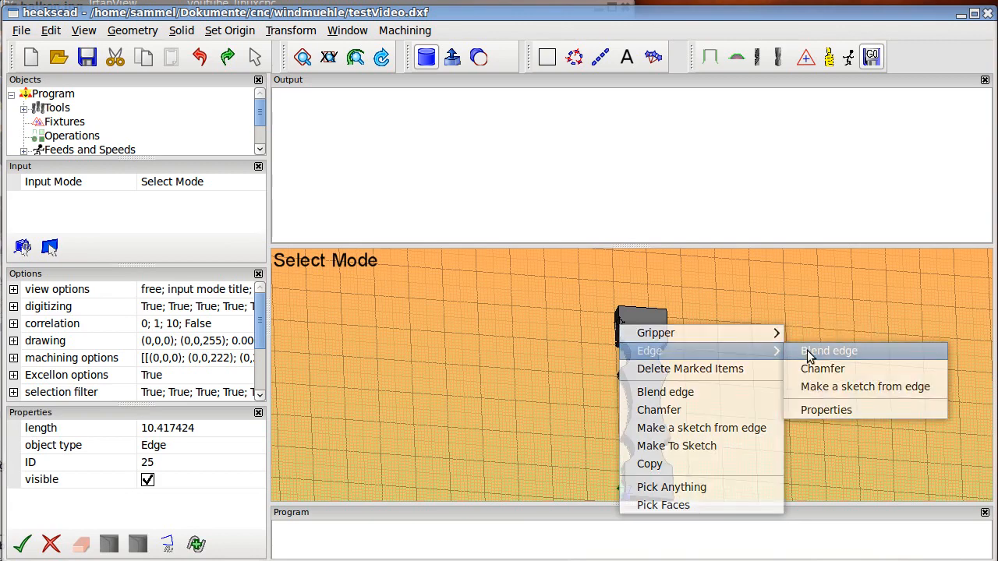
left_click(808, 353)
type("2")
key("Return")
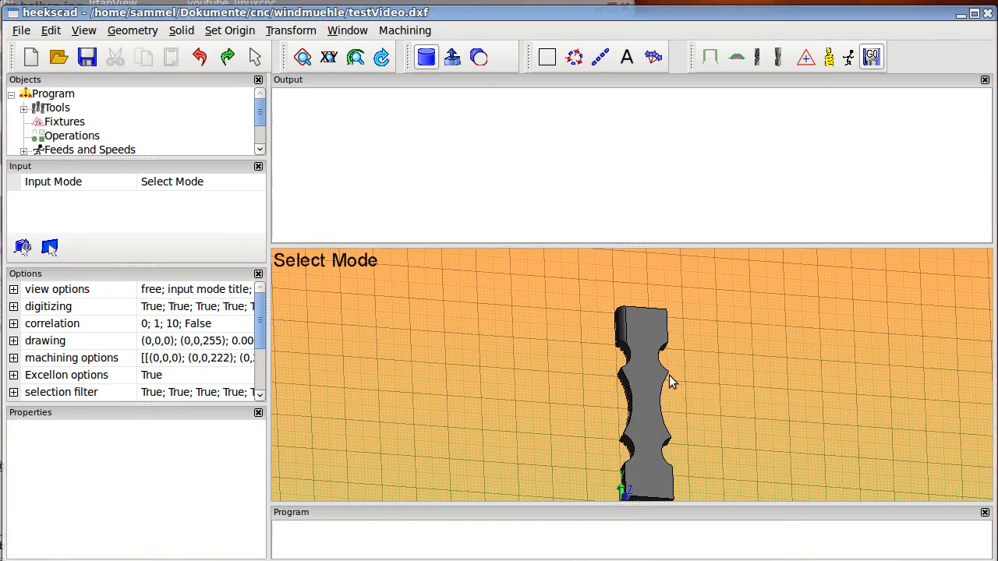
Step: Blend the front edge of the small upper arc on the board's left side with a radius of 2
right_click(632, 365)
mouse_move(651, 370)
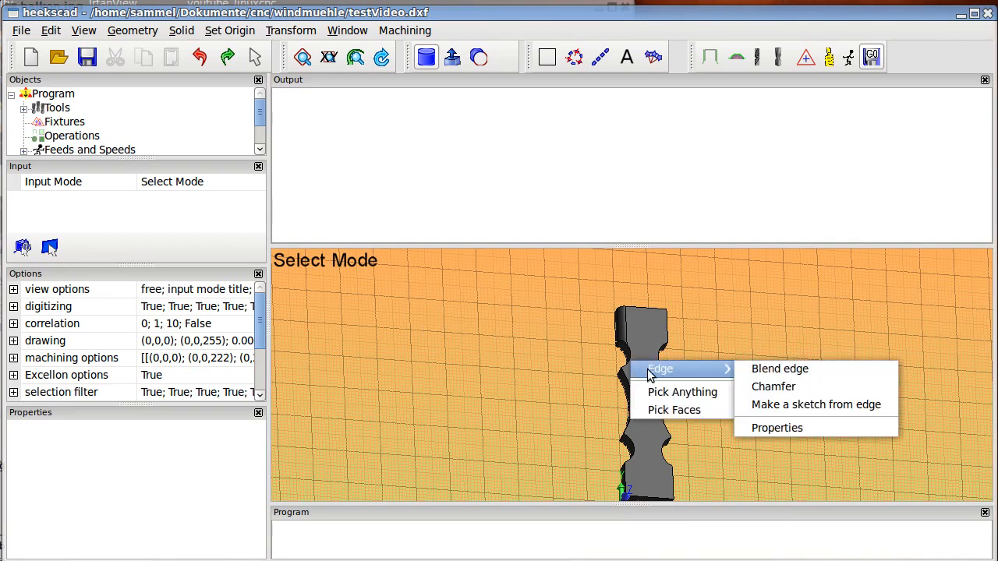
left_click(768, 373)
type("2")
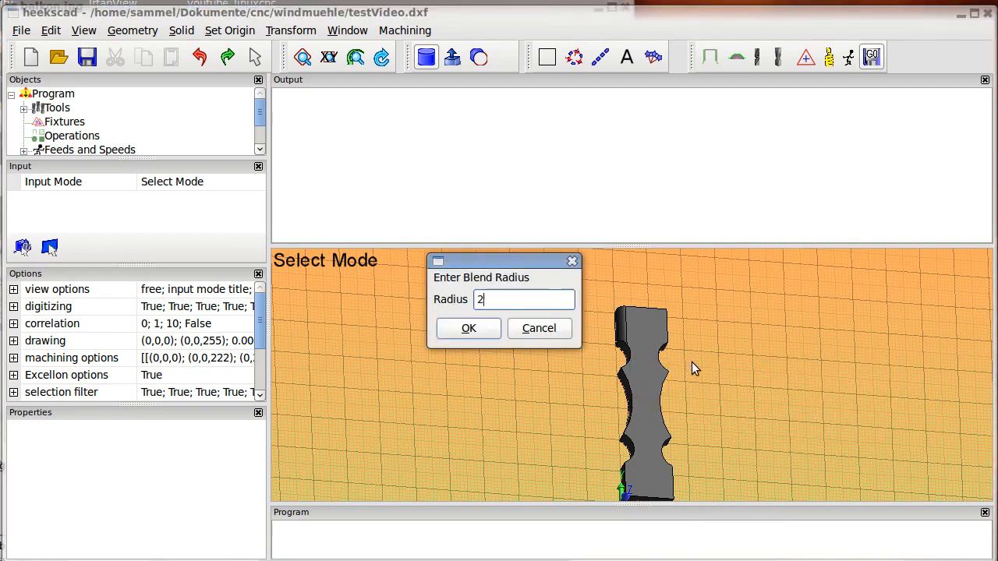
key("Return")
Step: Try to blend the front edge of the long middle arc on the board's left side
right_click(631, 419)
mouse_move(679, 423)
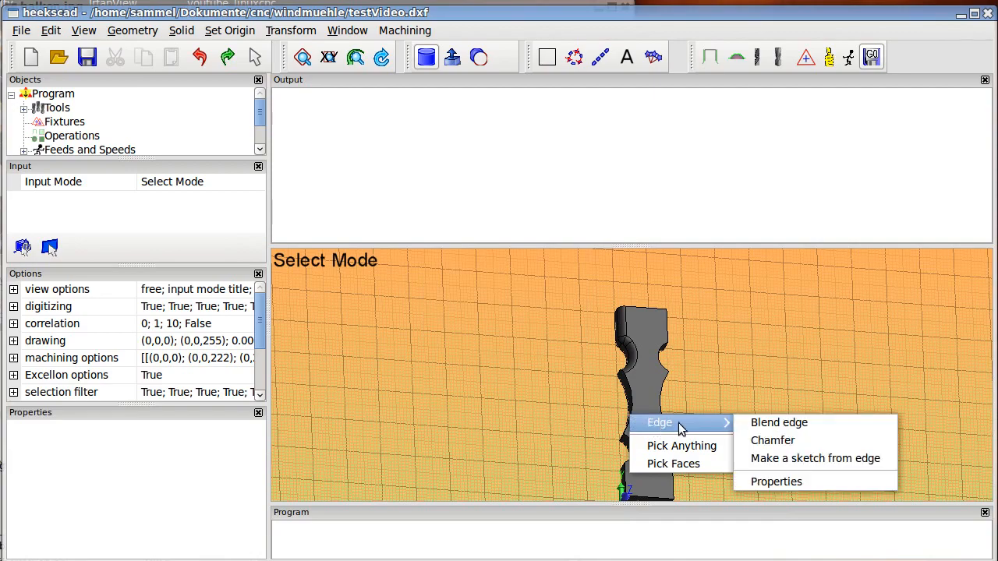
left_click(748, 422)
key("Return")
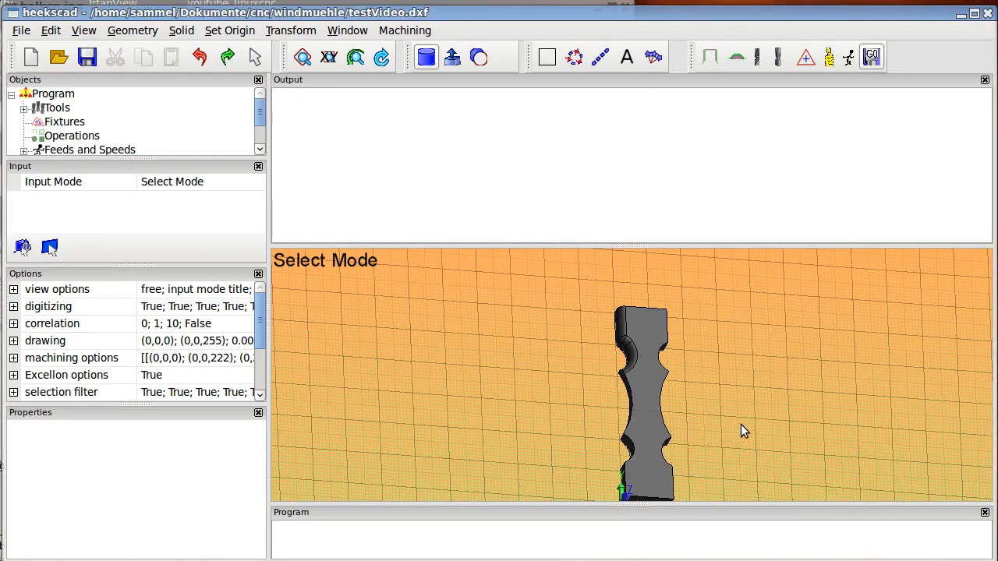
Step: Blend the long concave front edge in the middle of the board's left side
mouse_move(648, 429)
middle_mouse_down()
mouse_move(690, 416)
mouse_move(673, 425)
mouse_move(604, 398)
middle_mouse_up()
scroll(659, 417, "down", 3)
scroll(656, 417, "up", 6)
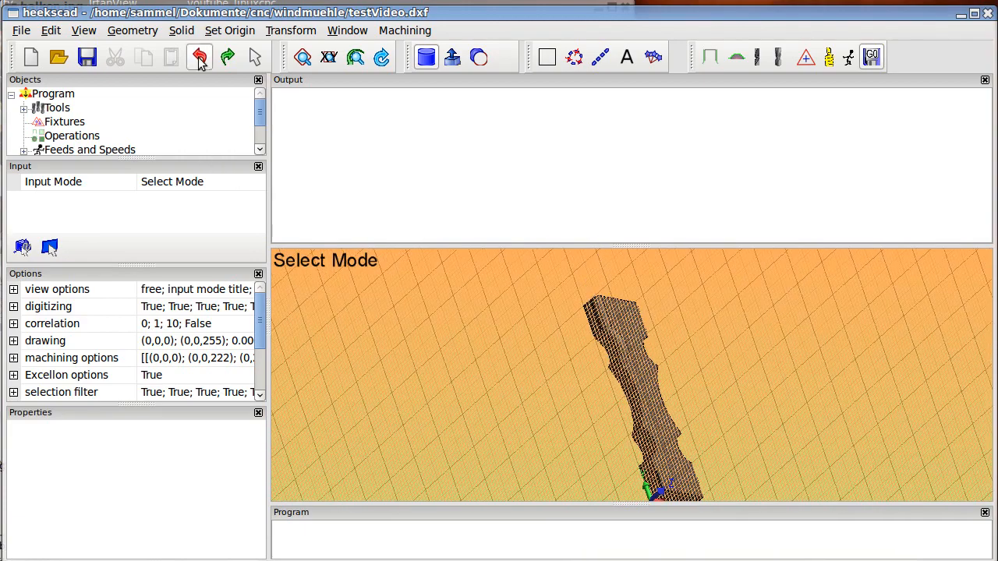
mouse_move(661, 411)
middle_mouse_down()
mouse_move(613, 404)
mouse_move(632, 404)
middle_mouse_up()
right_click(623, 400)
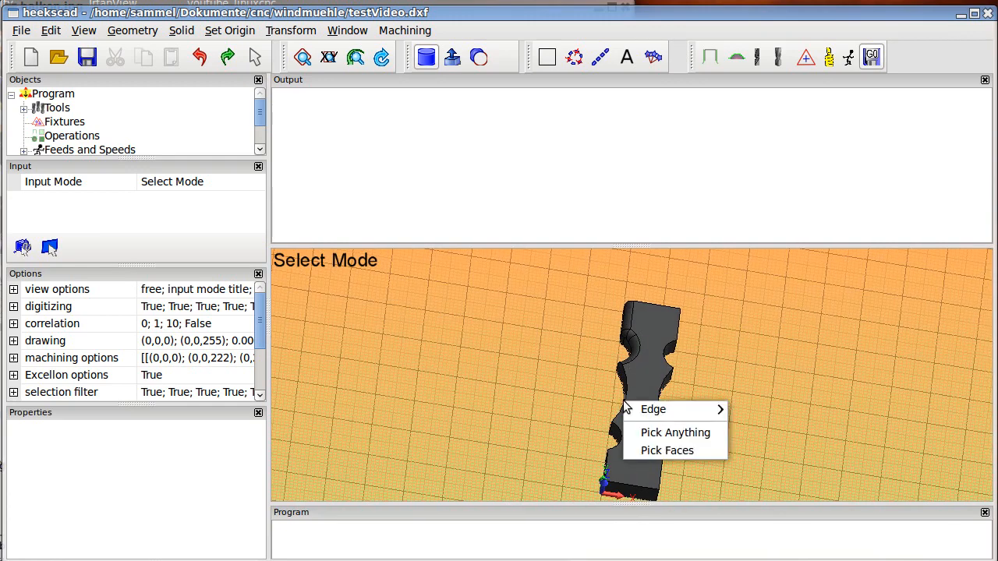
mouse_move(650, 410)
left_click(757, 413)
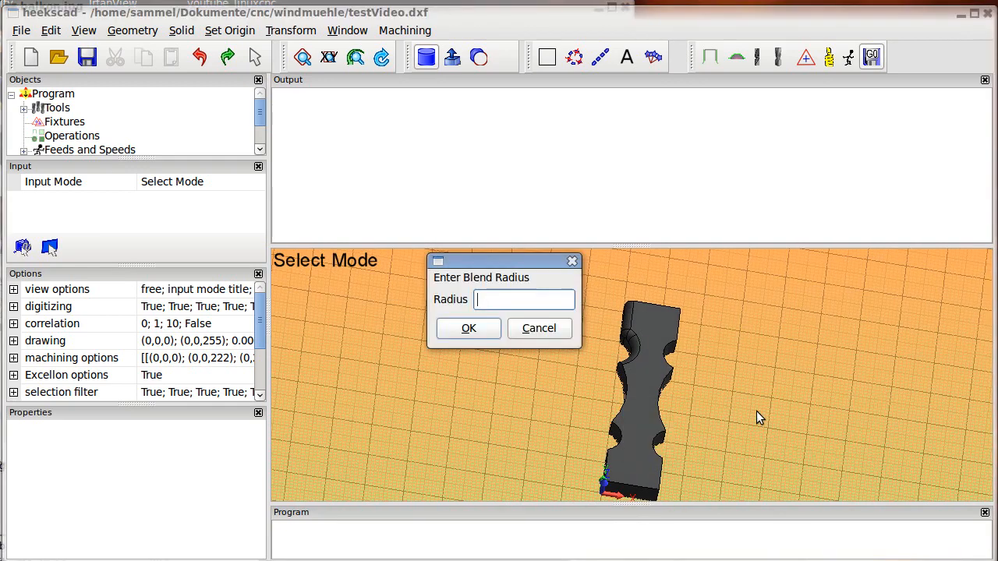
key("Return")
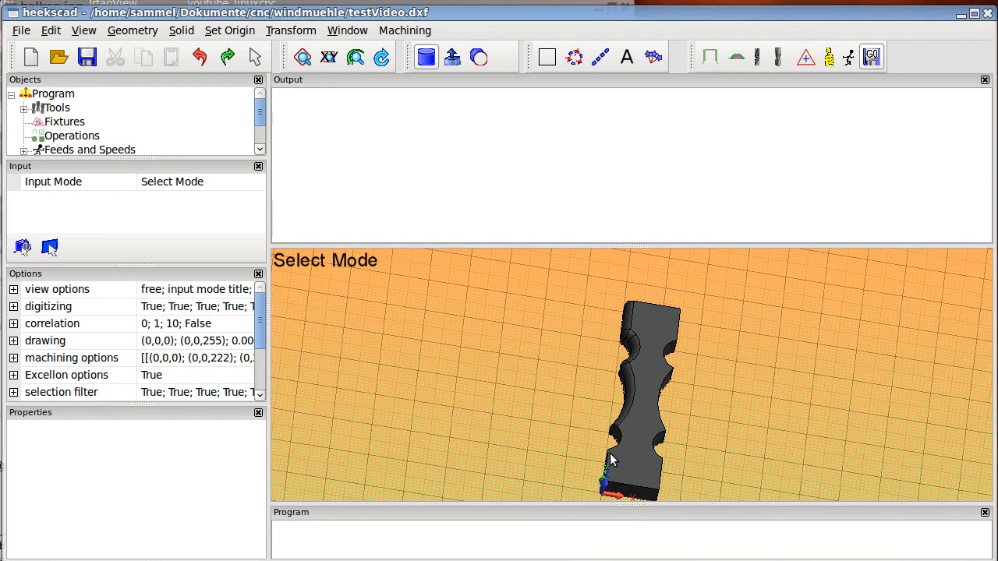
Step: Blend the front edge of the small lower arc on the board's left side with a radius of 2
right_click(616, 443)
mouse_move(683, 447)
left_click(763, 446)
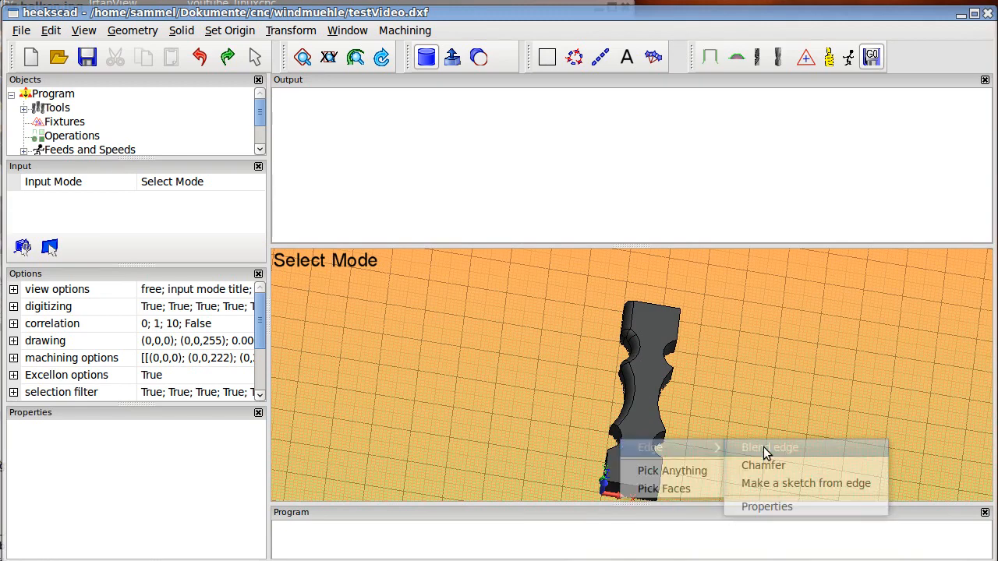
type("2")
key("Return")
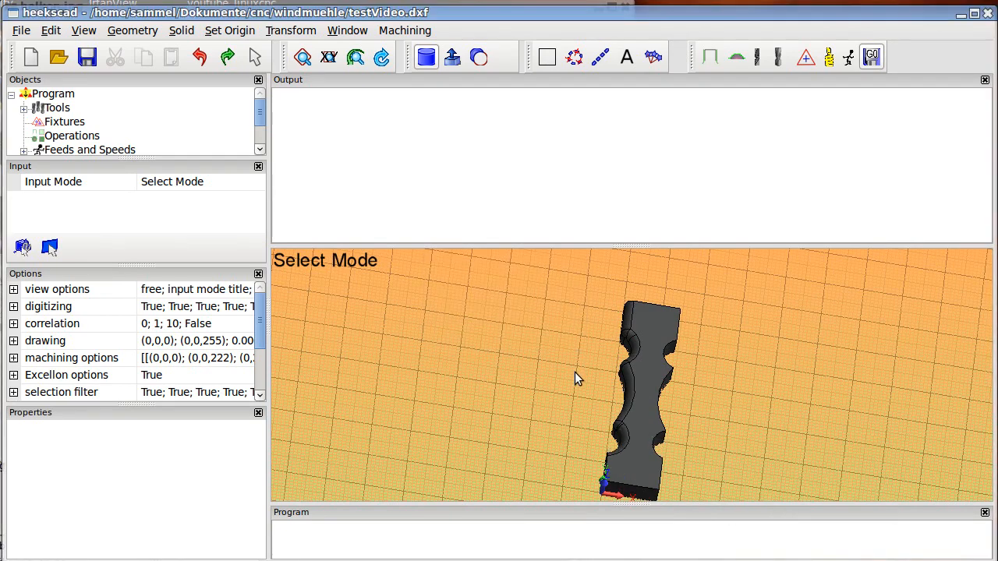
Step: Blend the straight front edge at the board's lower left side with a radius of 2
right_click(606, 467)
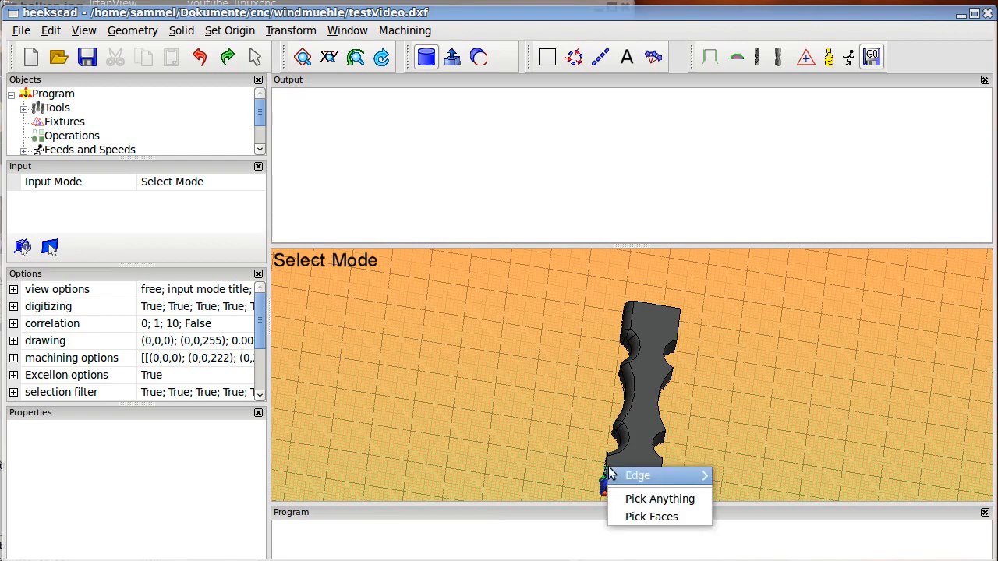
mouse_move(610, 475)
left_click(753, 474)
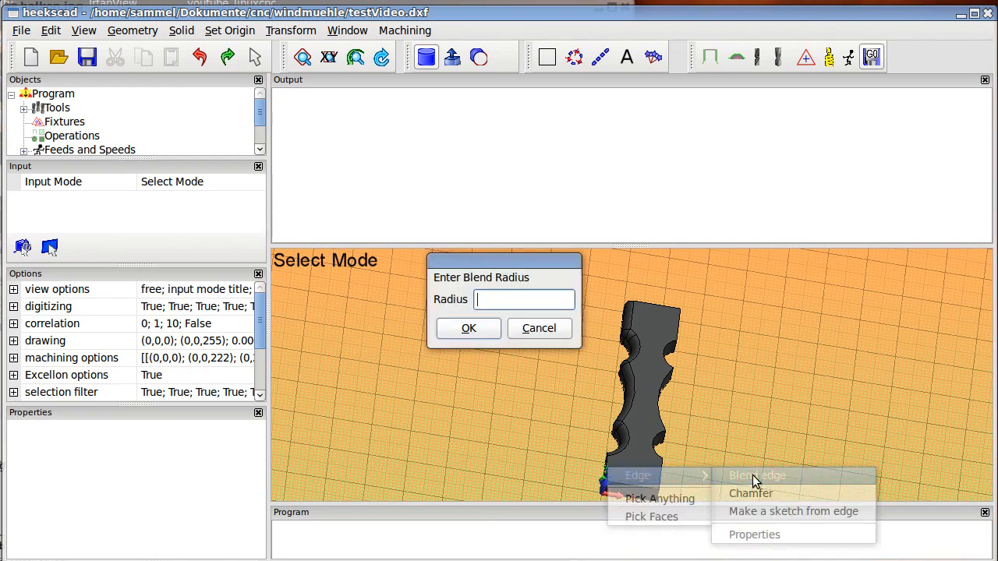
type("2")
key("Return")
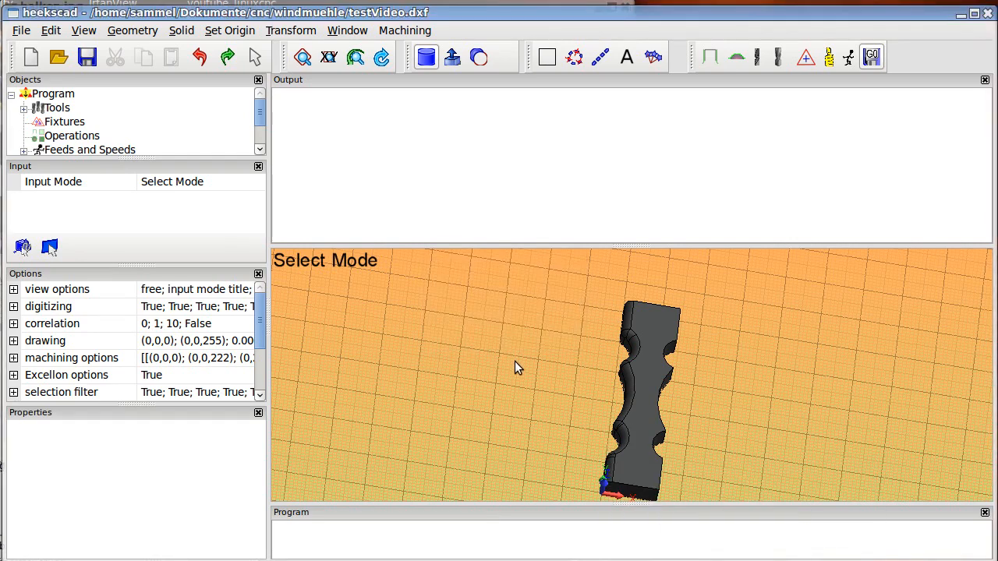
middle_click_drag(705, 437, 693, 453)
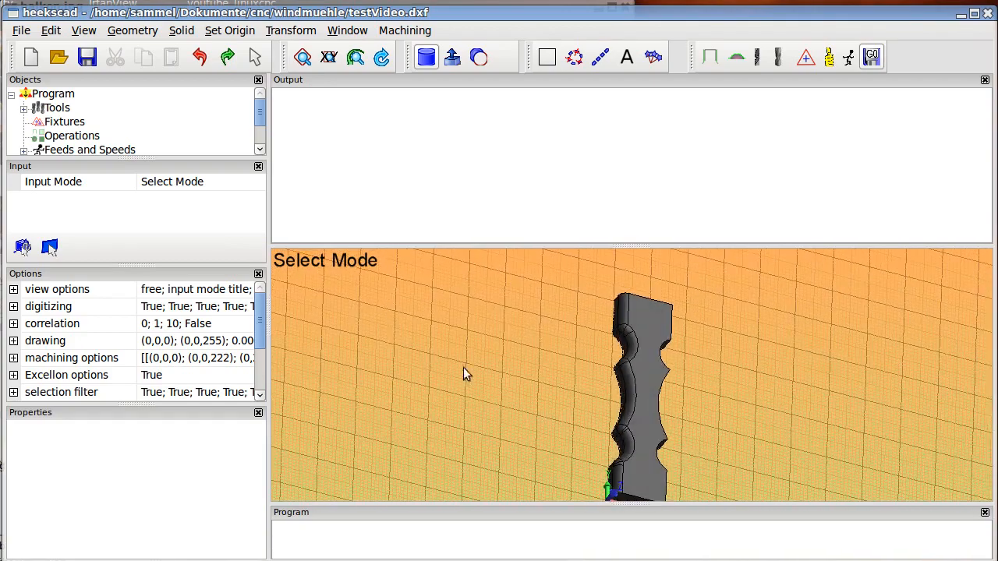
Step: Start saving the edge-blended solid, restrict the file type to STL files (*.stl), and cancel the save
scroll(82, 121, "down", 1)
left_click(94, 139)
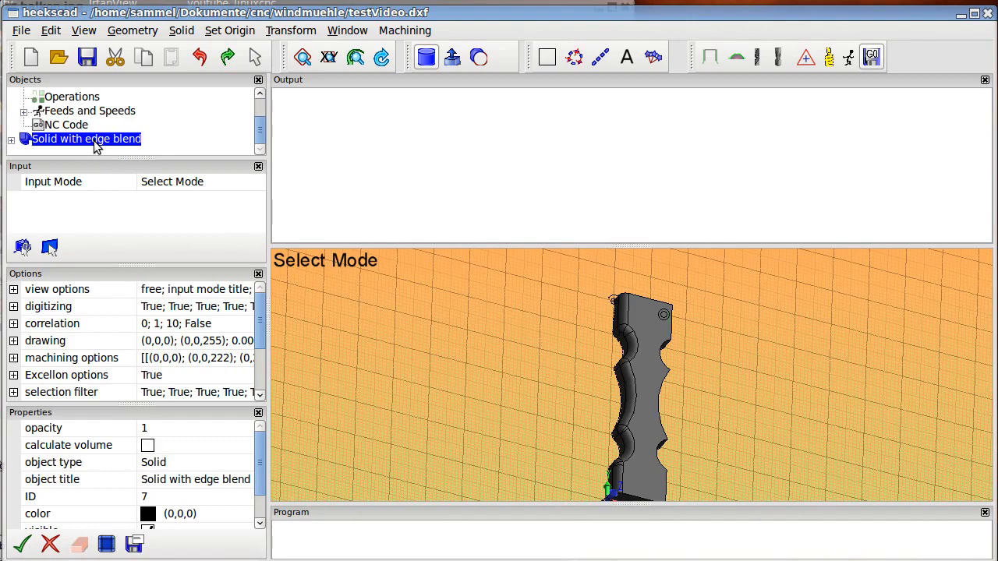
right_click(94, 143)
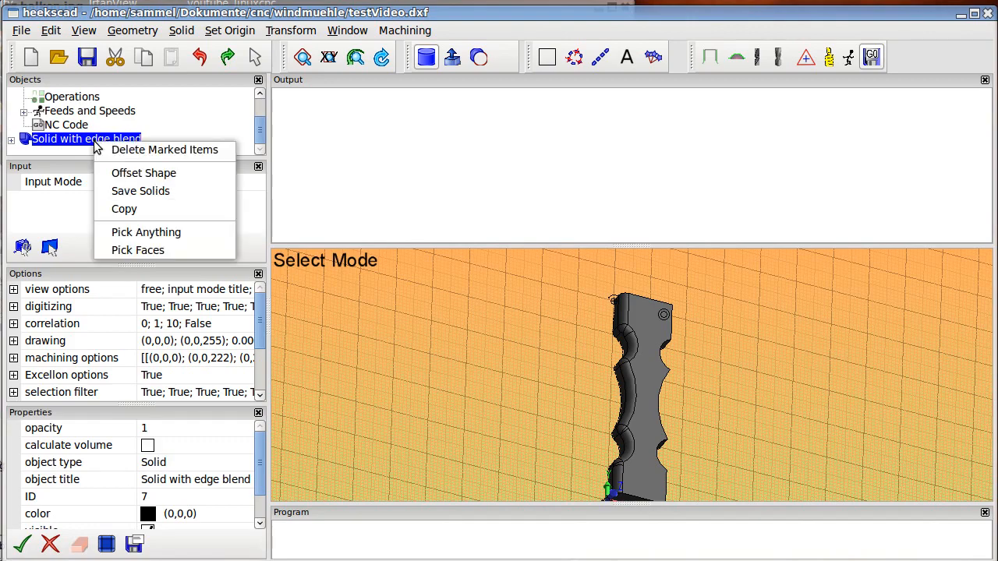
left_click(134, 192)
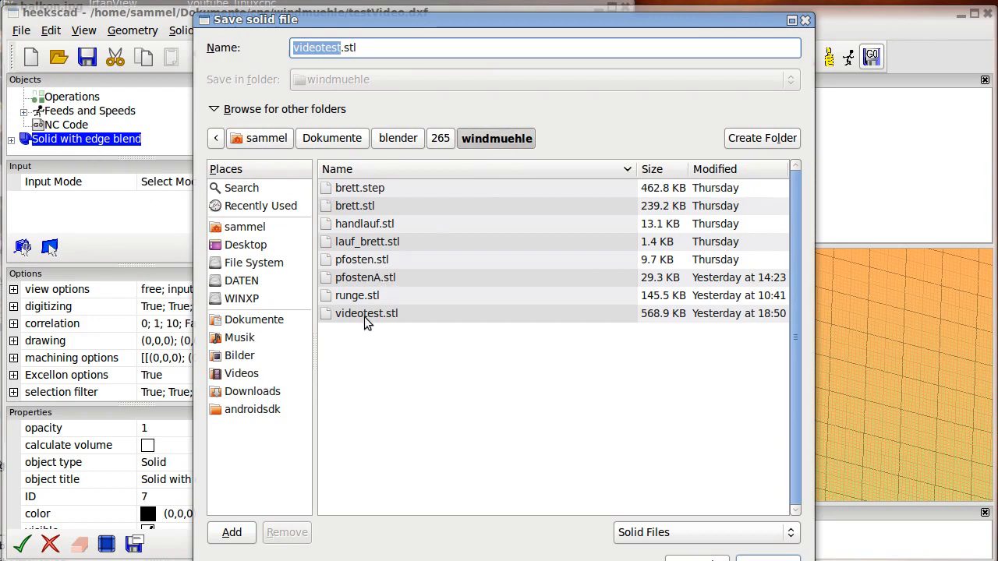
left_click(670, 533)
left_click(538, 281)
left_click_drag(489, 24, 474, 0)
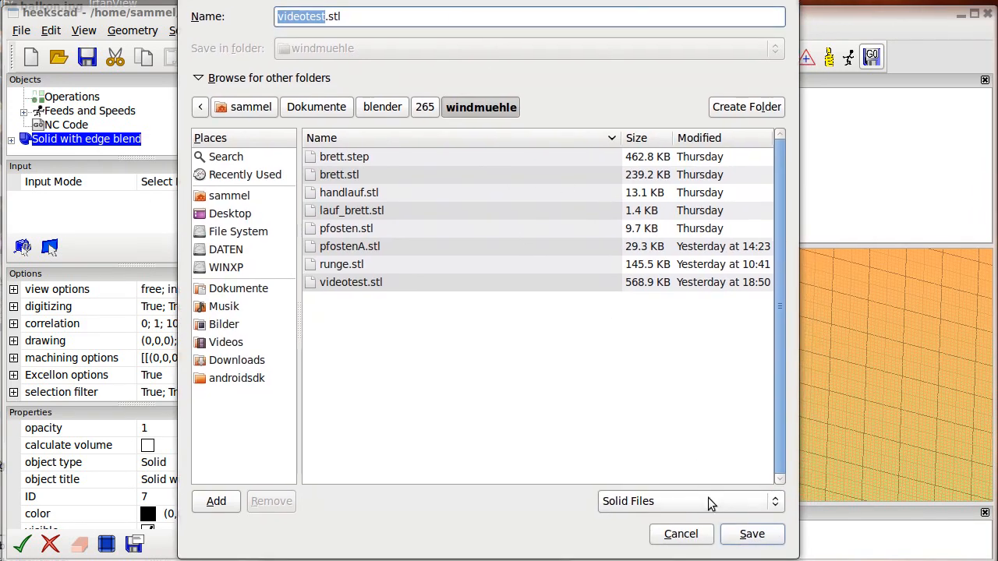
left_click(709, 503)
left_click(639, 558)
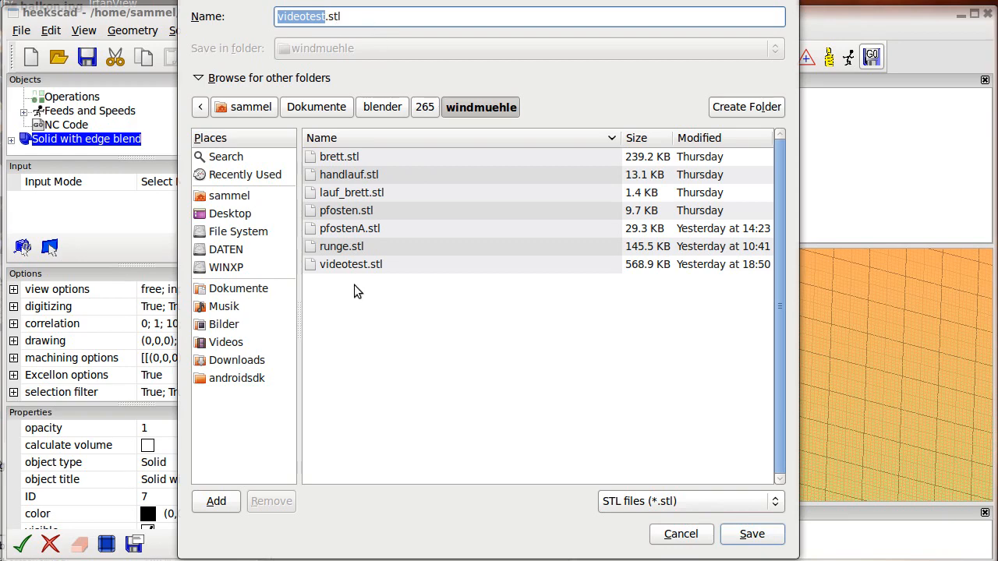
left_click(685, 535)
Step: Start a new empty document without saving the changes to testVideo.dxf
scroll(568, 411, "up", 1)
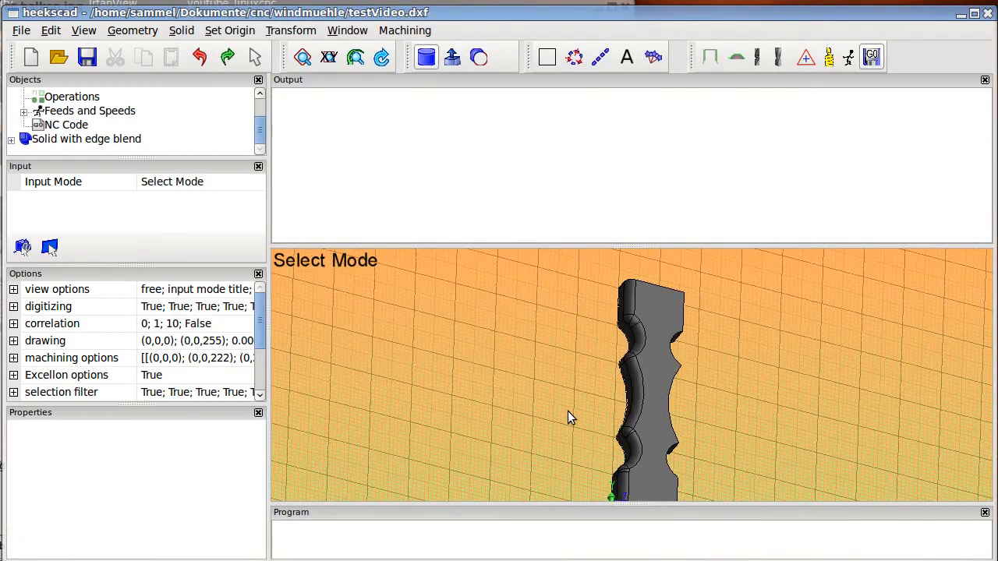
scroll(567, 411, "down", 2)
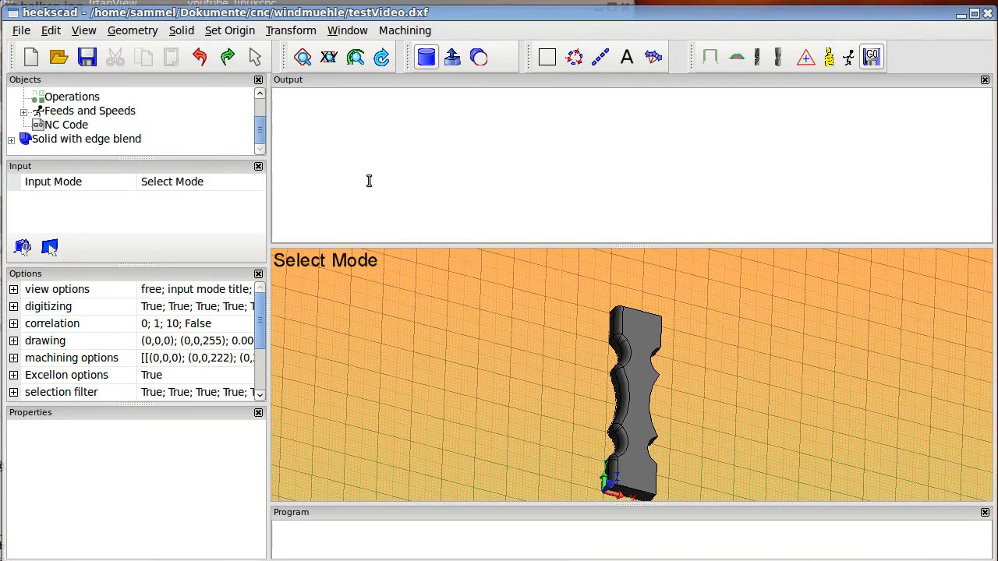
left_click(31, 57)
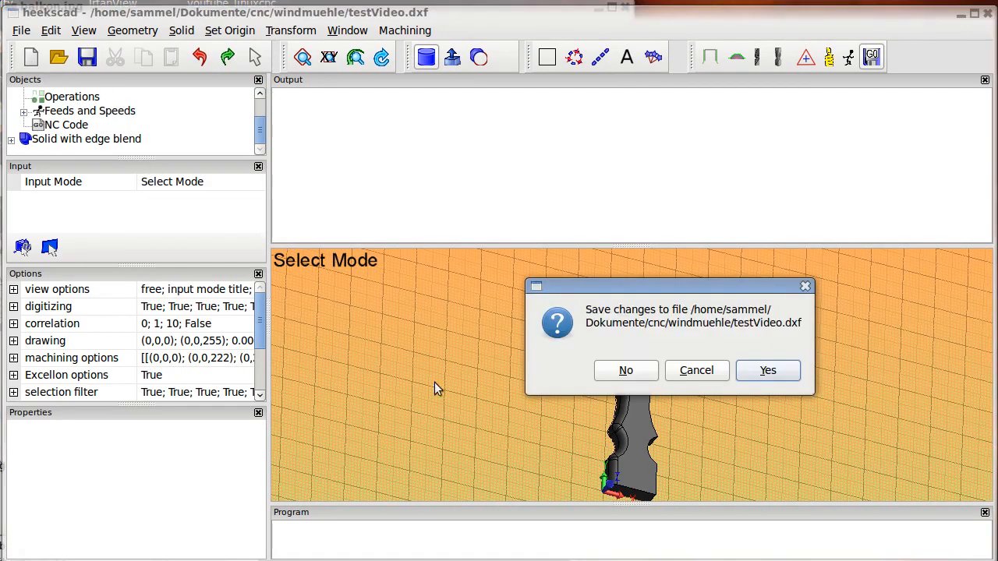
left_click(610, 372)
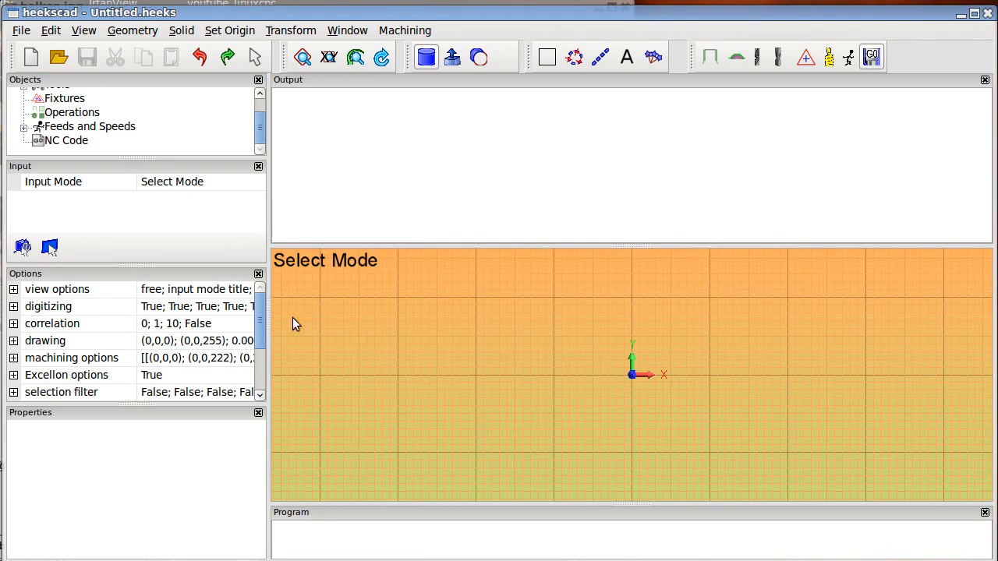
Step: Open the board outline file testVideo.dxf from the windmuehle folder
left_click(61, 63)
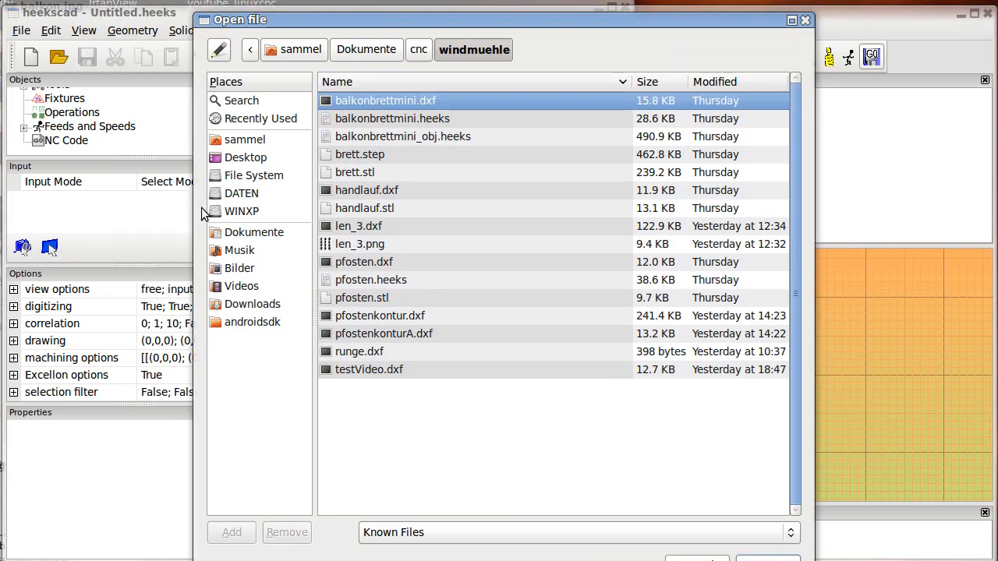
left_click(371, 373)
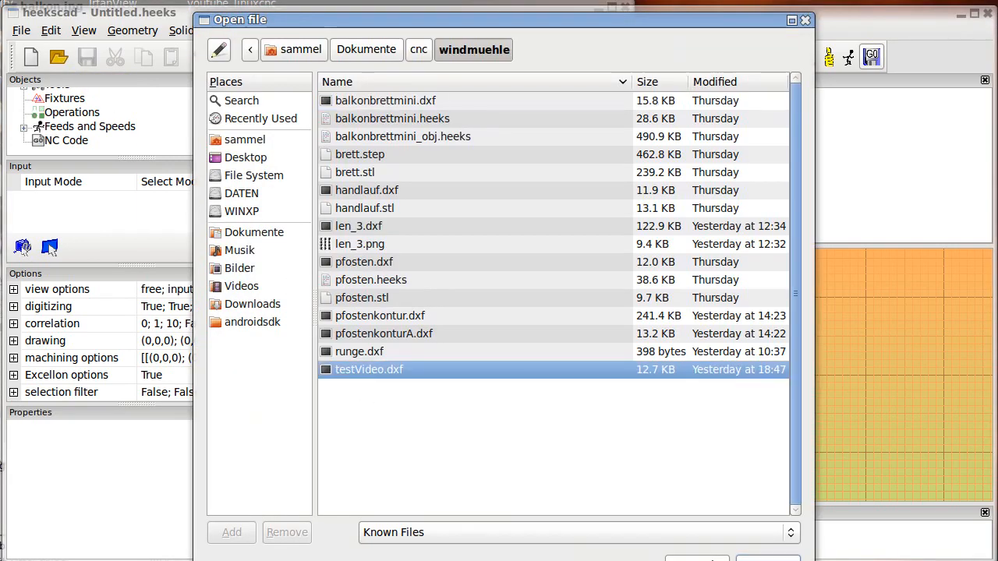
left_click(768, 559)
scroll(711, 350, "down", 7)
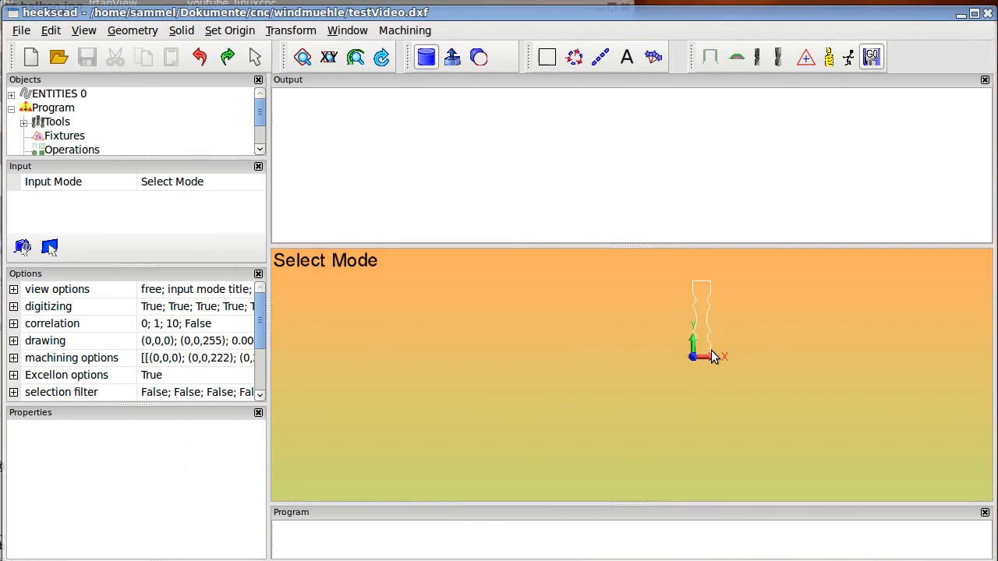
scroll(718, 276, "up", 6)
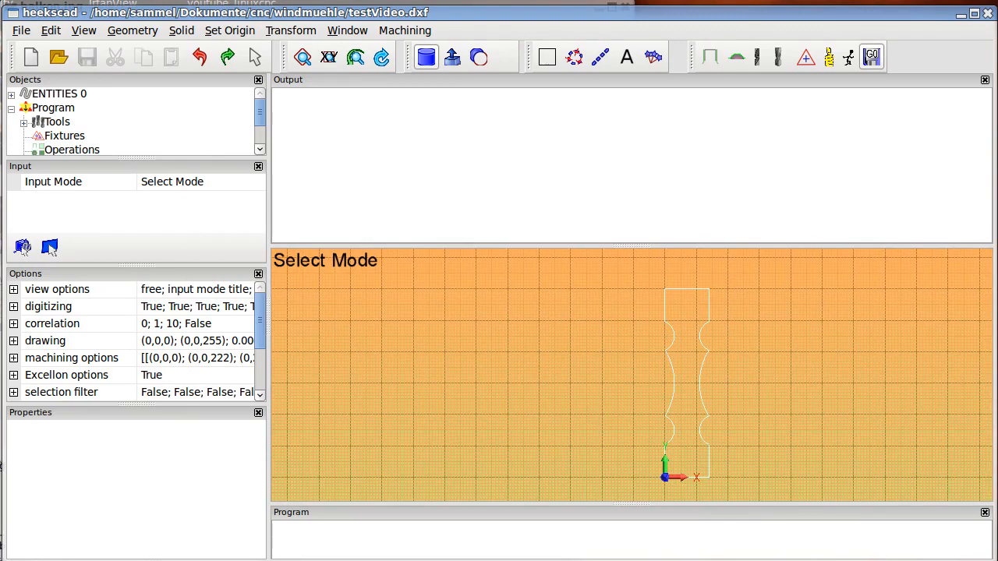
Step: Split the imported ENTITIES 0 sketch and inspect the upper part of the board outline
left_click(48, 94)
right_click(50, 96)
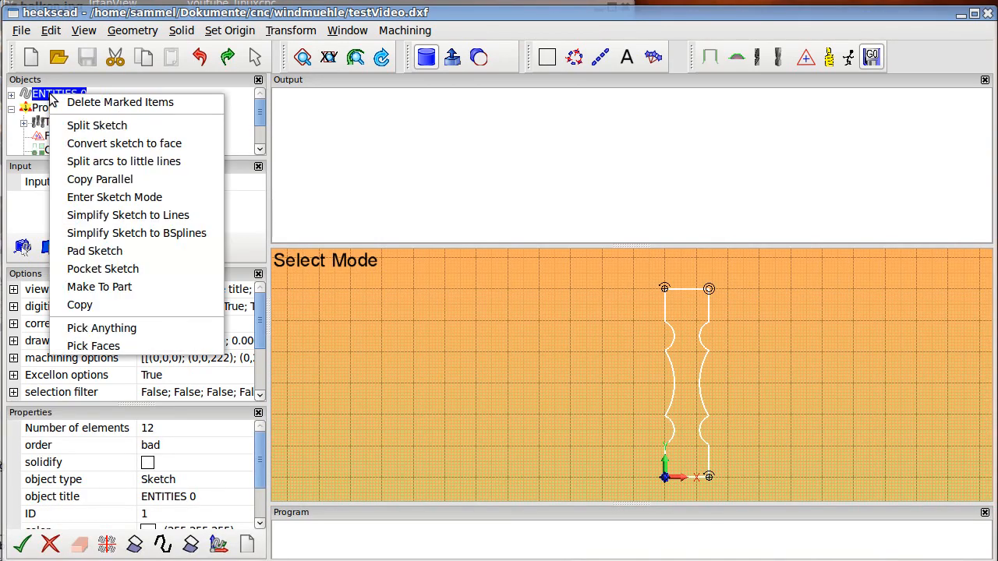
left_click(78, 127)
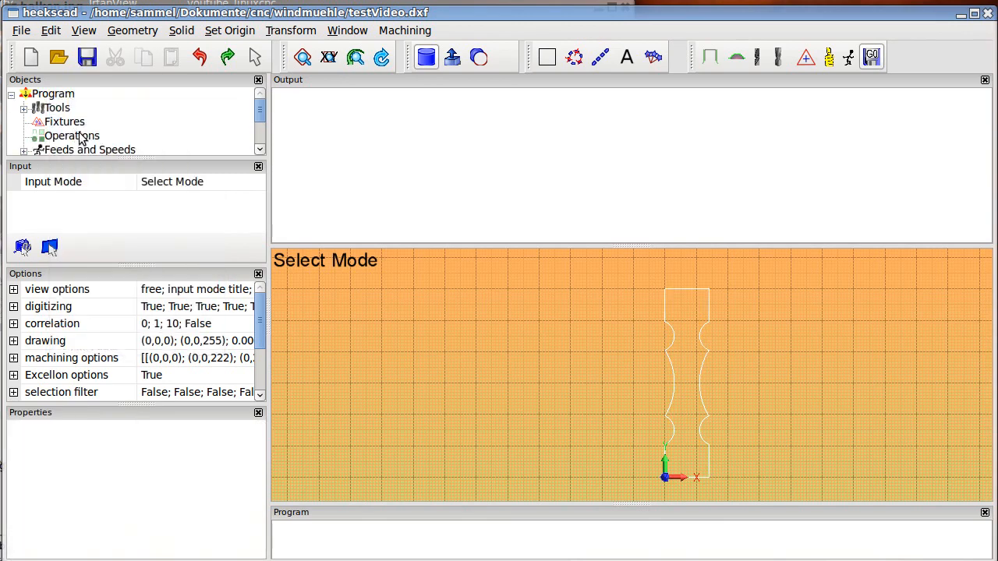
scroll(118, 145, "down", 3)
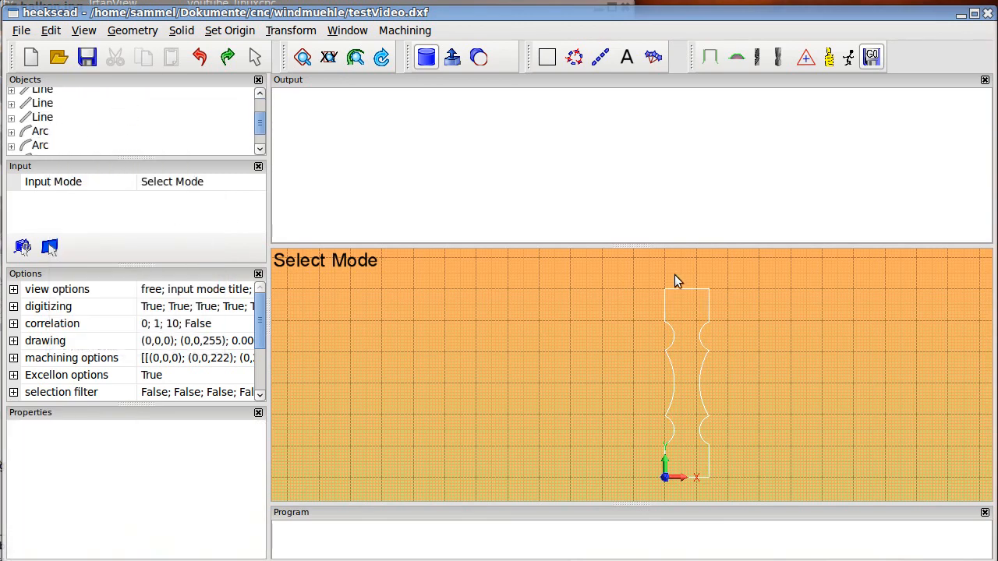
scroll(676, 282, "down", 2)
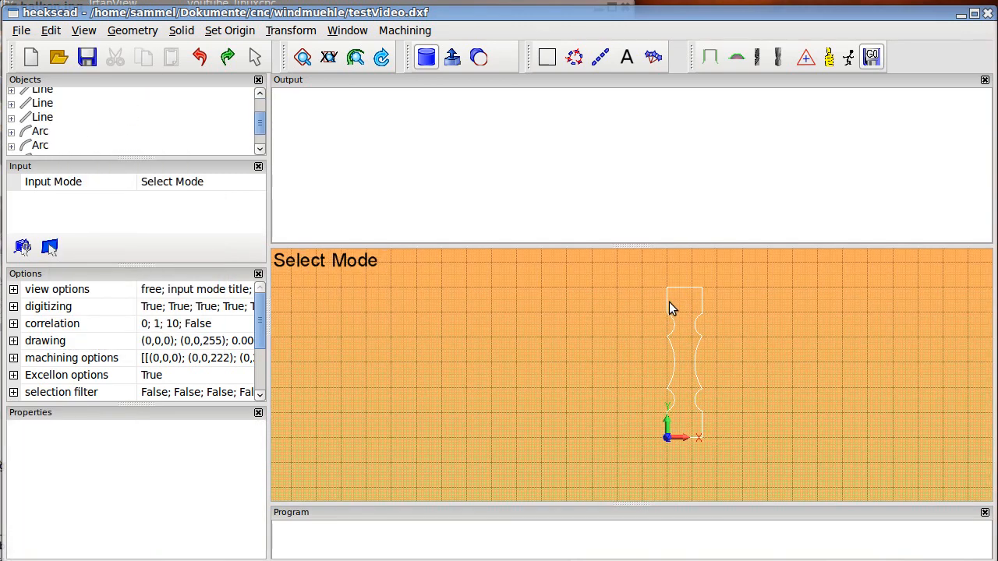
scroll(670, 303, "down", 1)
scroll(679, 294, "up", 4)
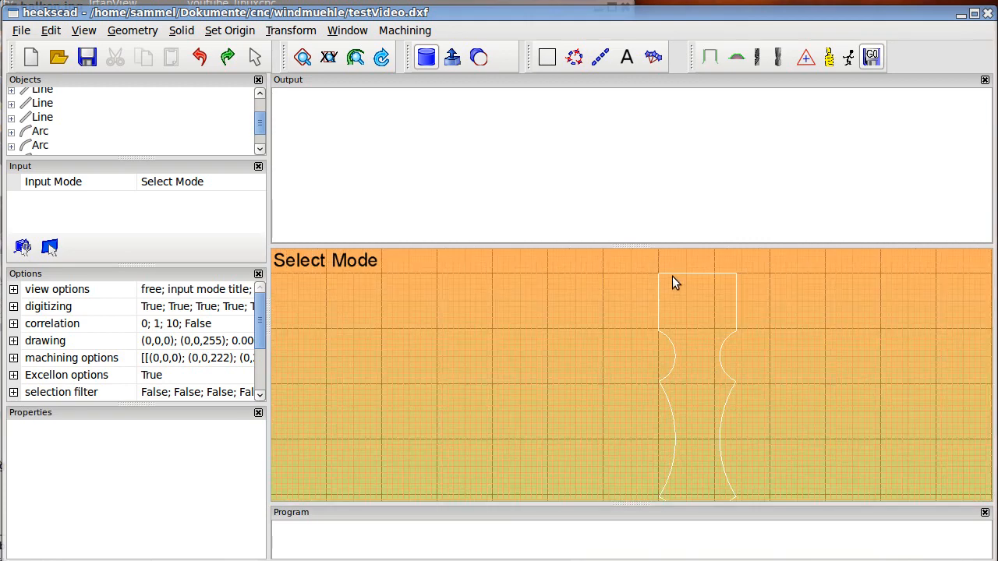
scroll(667, 288, "up", 2)
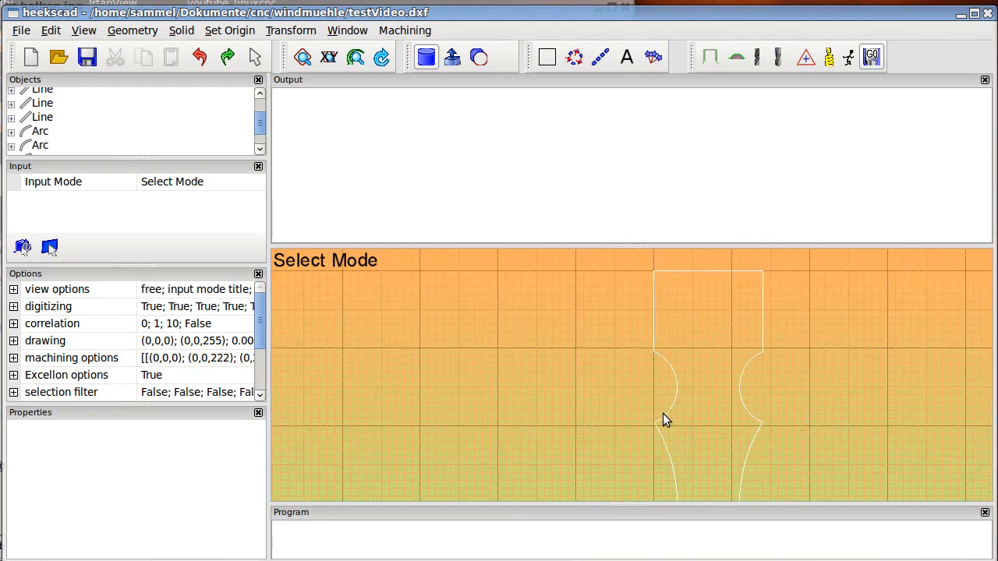
scroll(143, 123, "up", 5)
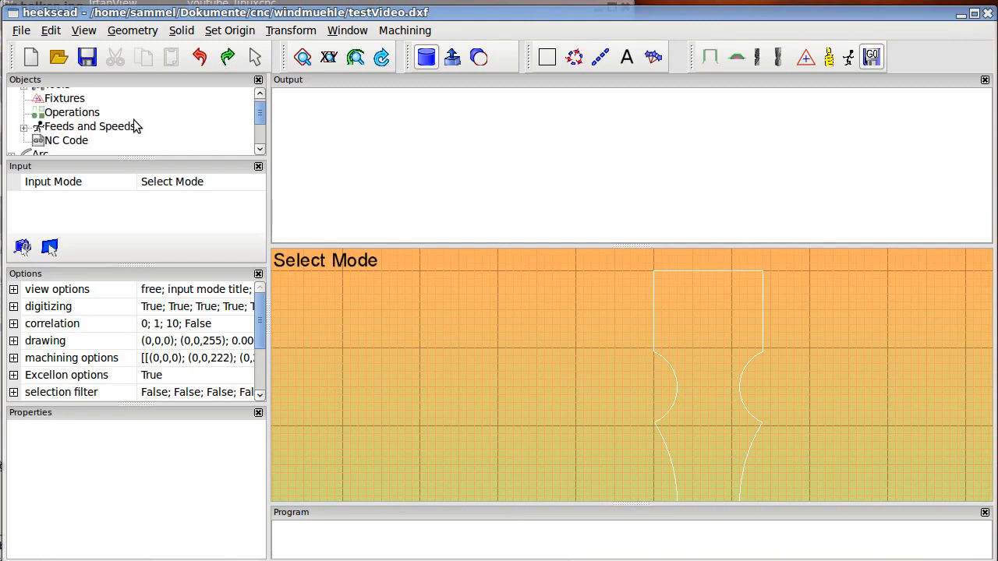
Step: Reopen testVideo.dxf, discarding the unsaved changes to the split outline
left_click(59, 57)
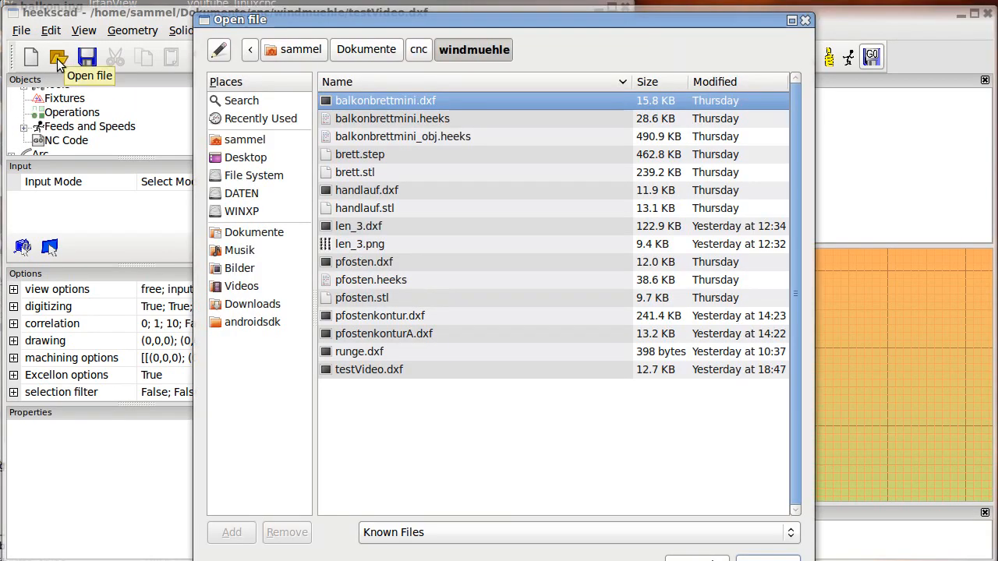
left_click(390, 371)
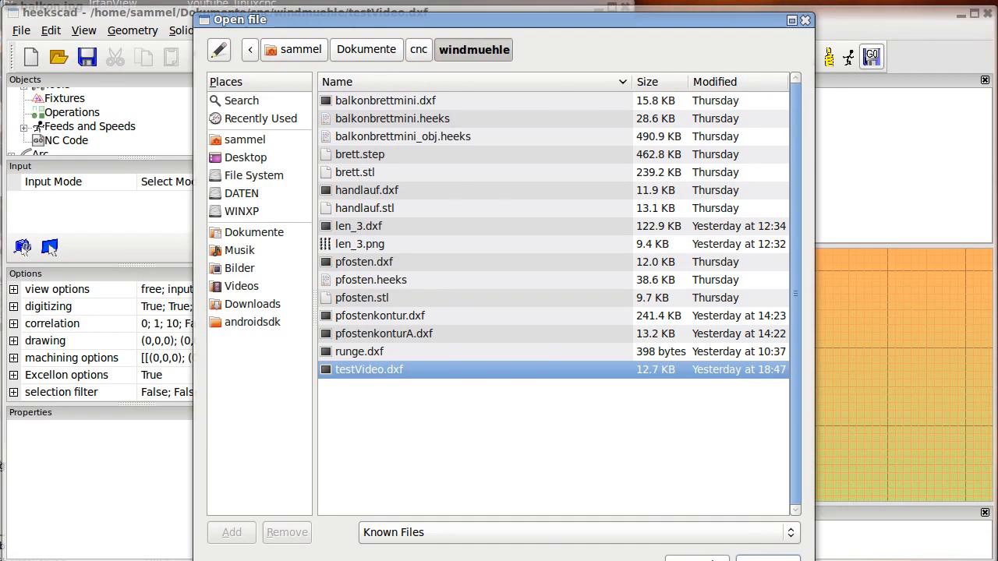
left_click(765, 558)
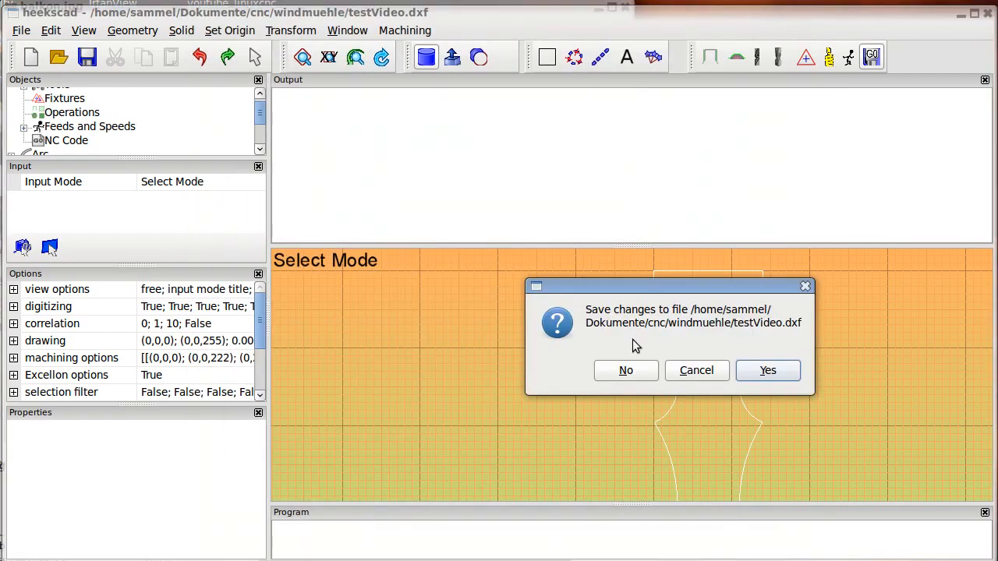
left_click(628, 372)
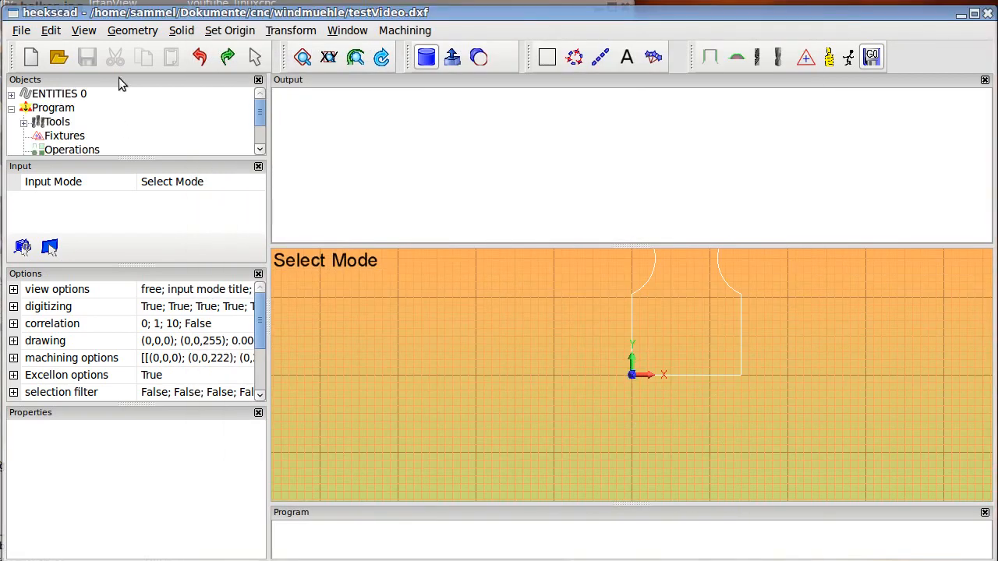
Step: Split the freshly loaded ENTITIES 0 sketch into separate sketches
left_click(63, 94)
right_click(63, 94)
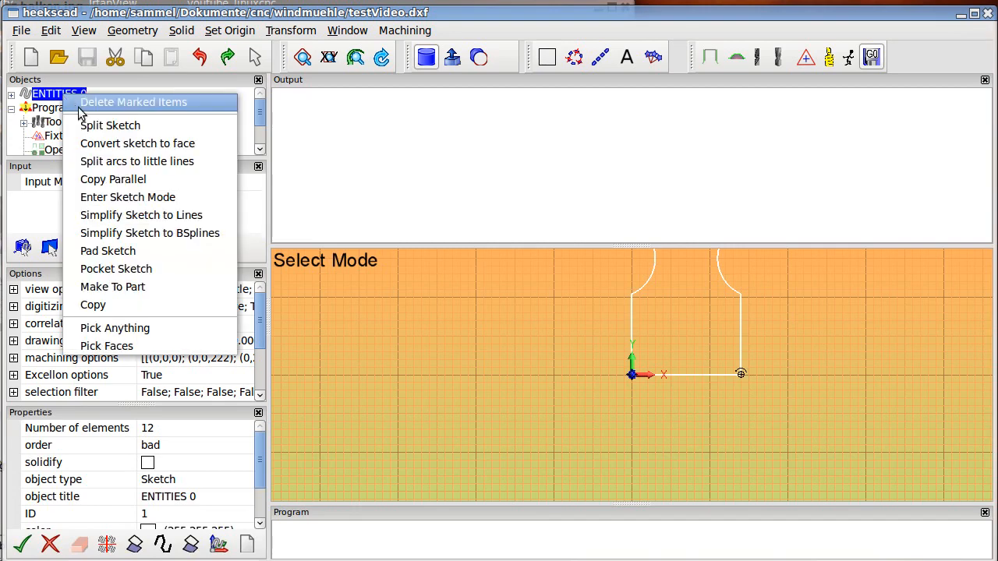
left_click(95, 128)
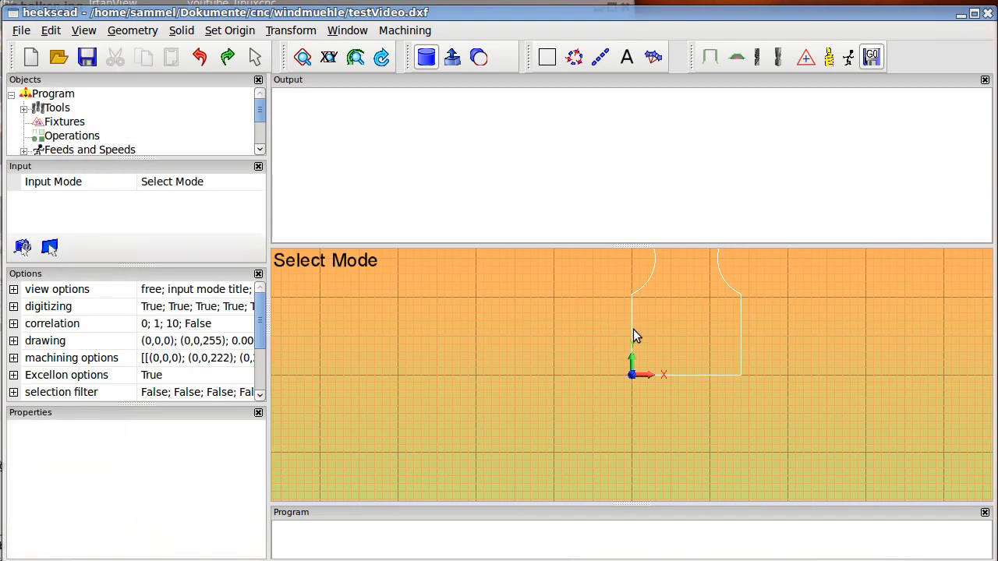
scroll(631, 331, "down", 4)
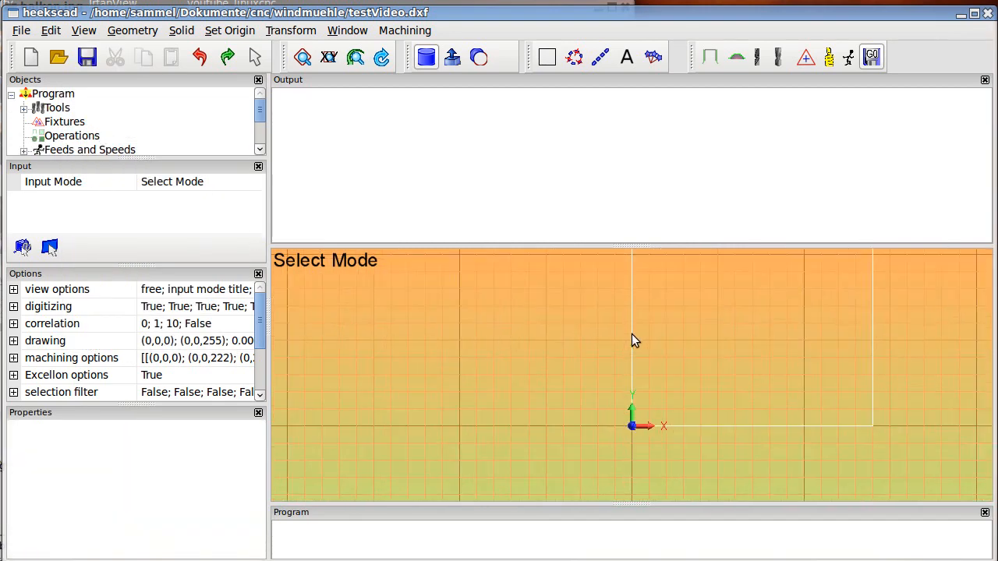
scroll(631, 334, "down", 8)
scroll(651, 261, "up", 6)
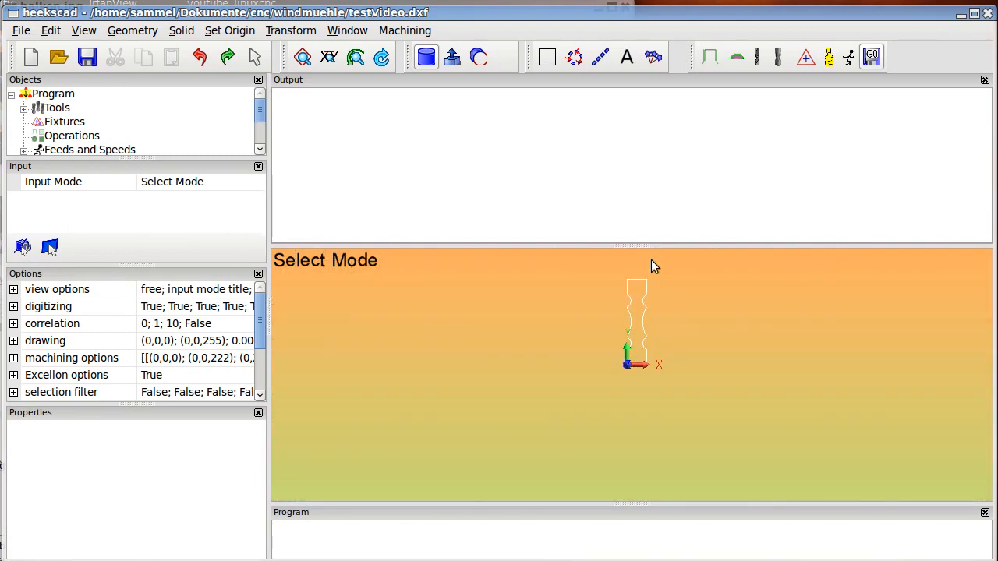
scroll(613, 355, "up", 2)
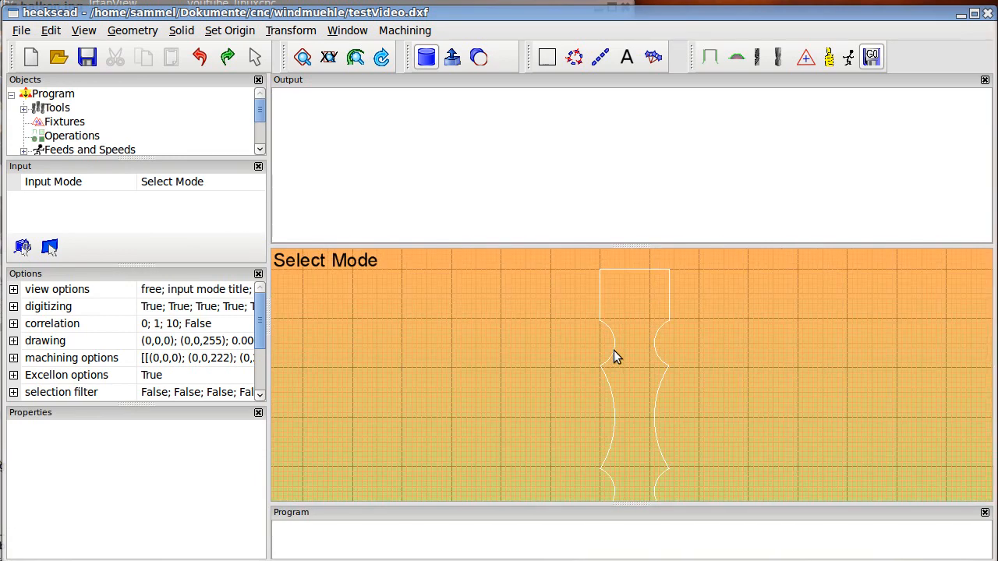
Step: Allow picking of any geometry in the view and select the upper straight line on the outline's left side
right_click(600, 295)
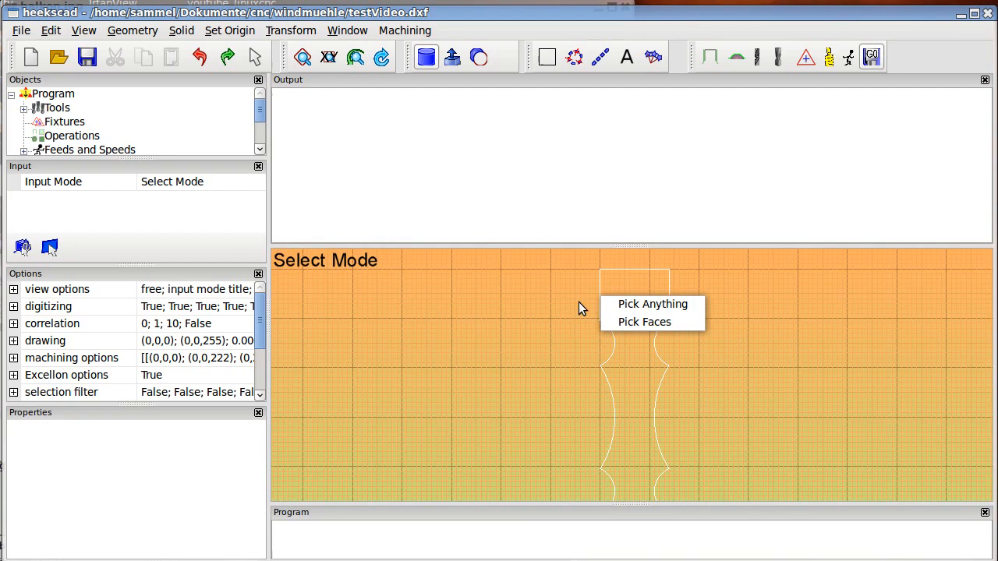
left_click(481, 323)
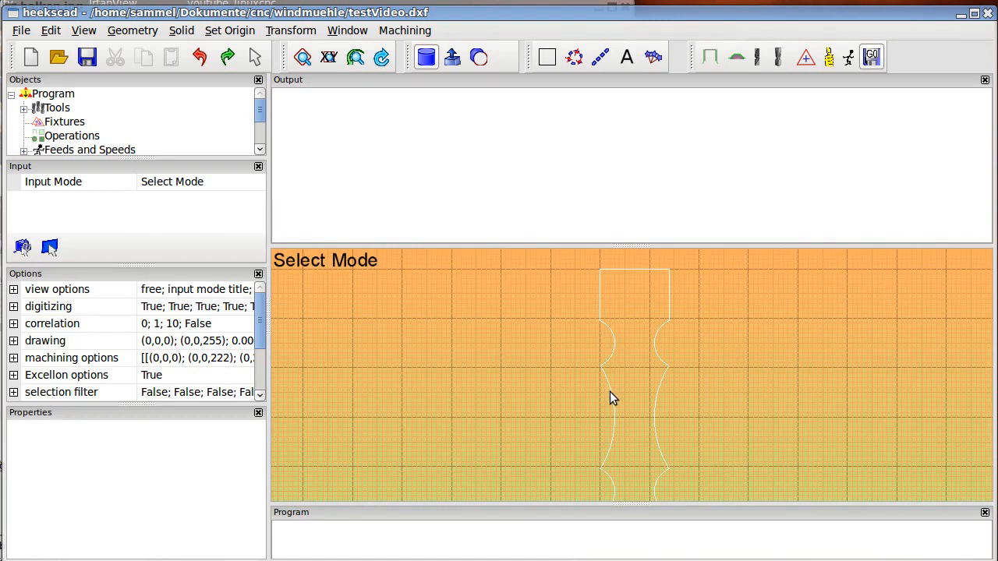
scroll(160, 135, "down", 5)
left_click(44, 115)
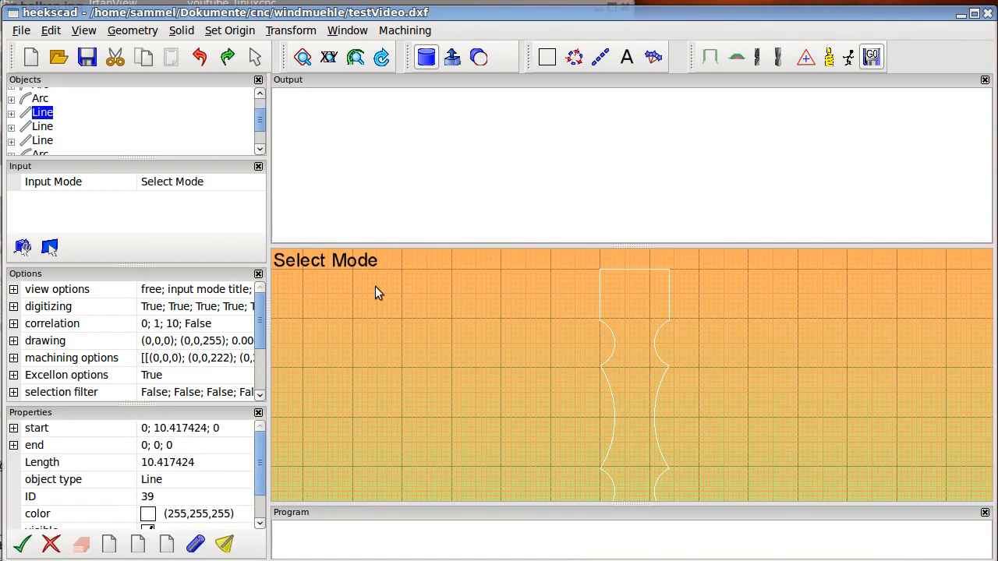
left_click(593, 311)
right_click(600, 303)
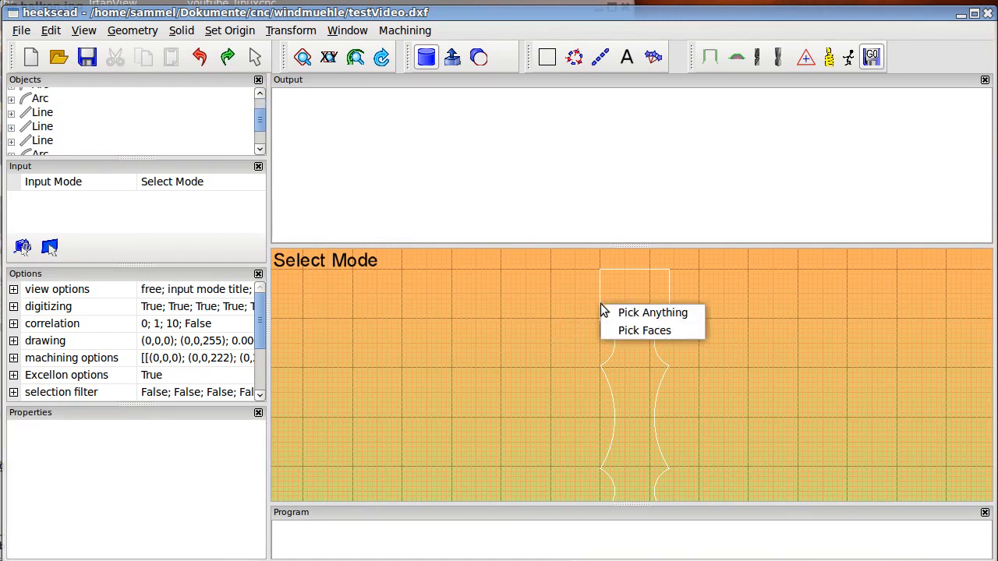
left_click(606, 312)
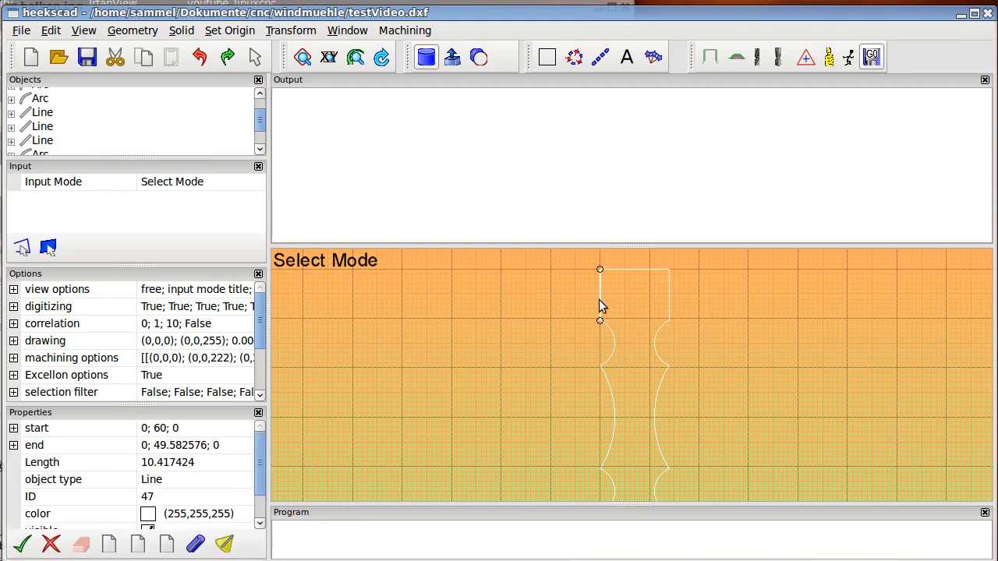
Step: Add the left side's three arcs and lower straight line to the selection, combine them into one sketch, and highlight it in the object tree
left_click(614, 348, "ctrl")
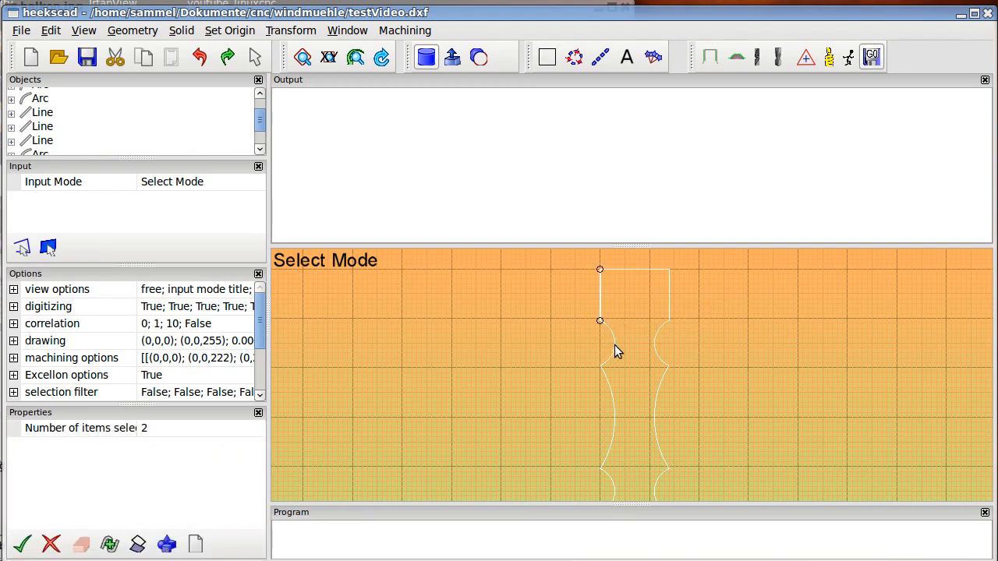
left_click(610, 393, "ctrl")
scroll(612, 399, "down", 3)
scroll(612, 402, "up", 4)
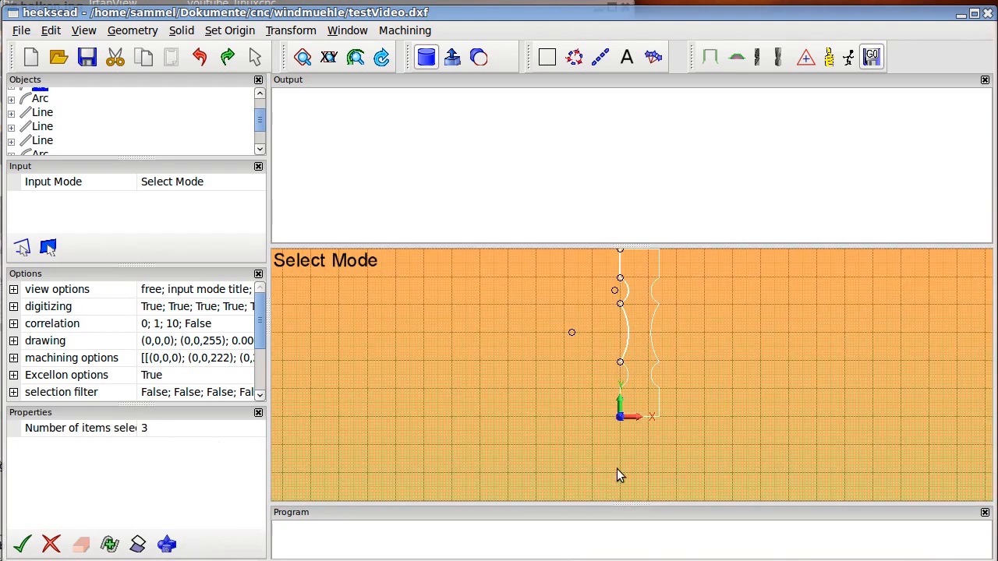
left_click(627, 443, "ctrl")
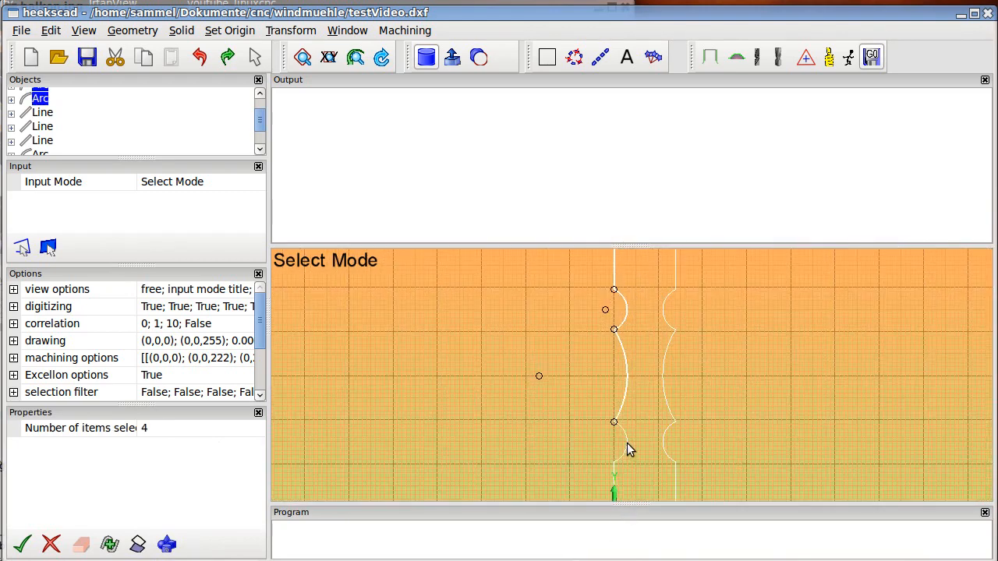
scroll(635, 457, "down", 3)
scroll(633, 496, "up", 5)
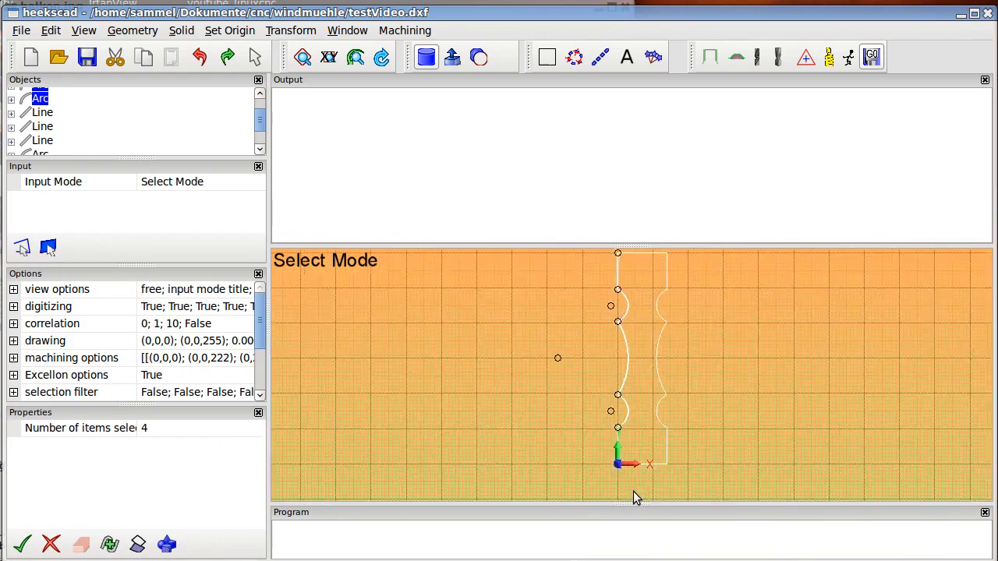
left_click(601, 399, "ctrl")
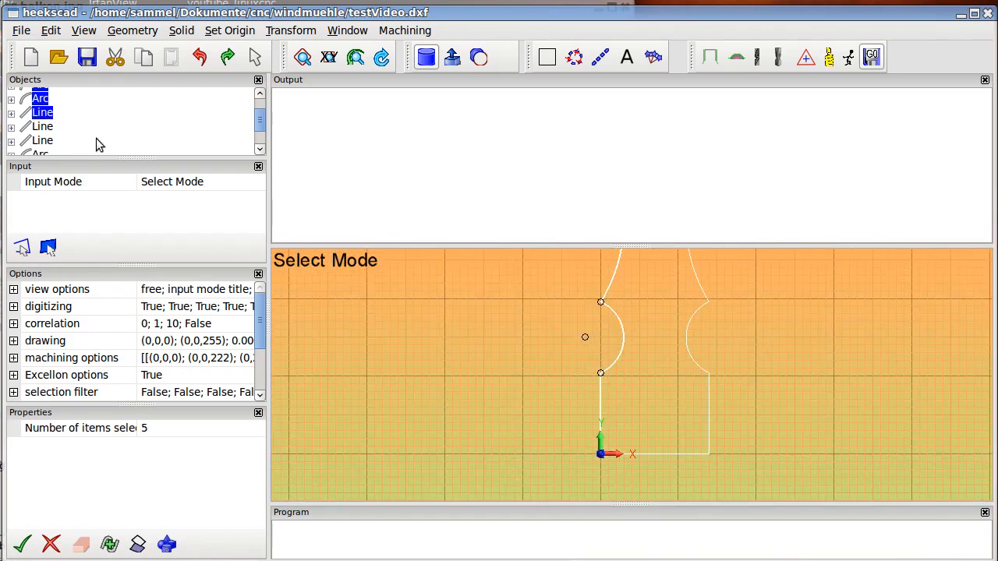
right_click(44, 106)
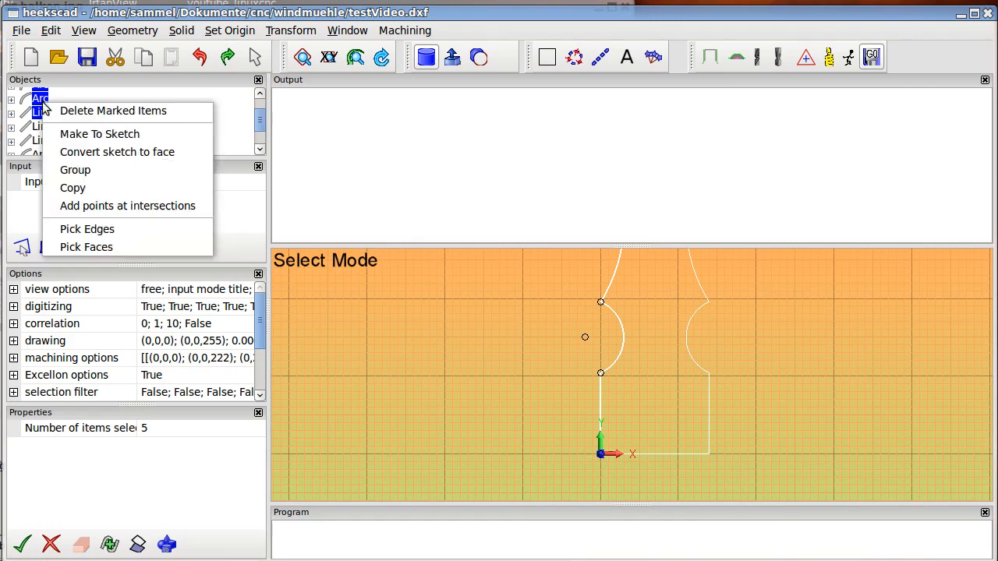
left_click(85, 138)
scroll(502, 347, "down", 2)
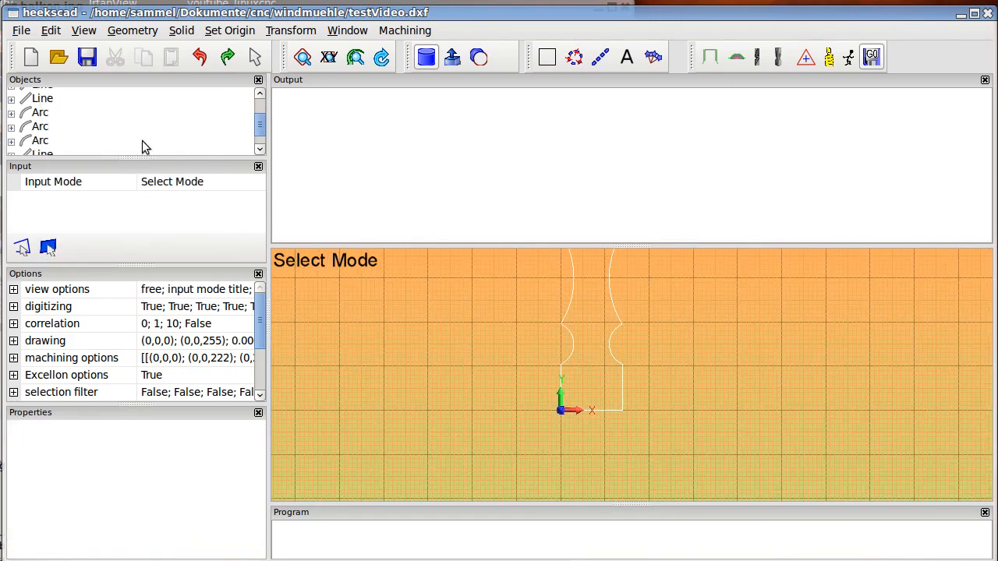
left_click(48, 135)
Step: Combine the outline's right side, made of two straight lines and three arcs, into a second sketch
scroll(429, 363, "down", 3)
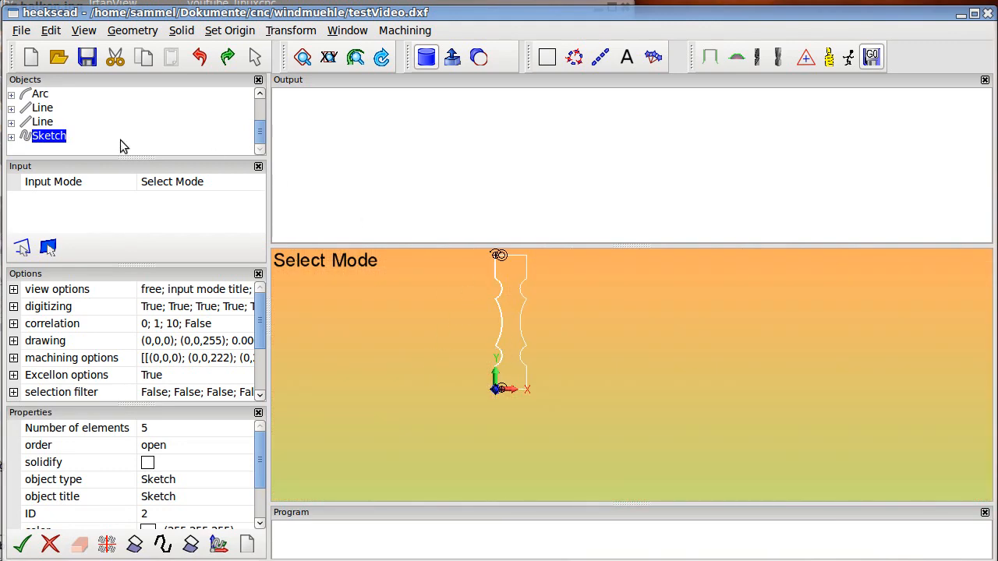
scroll(531, 366, "up", 5)
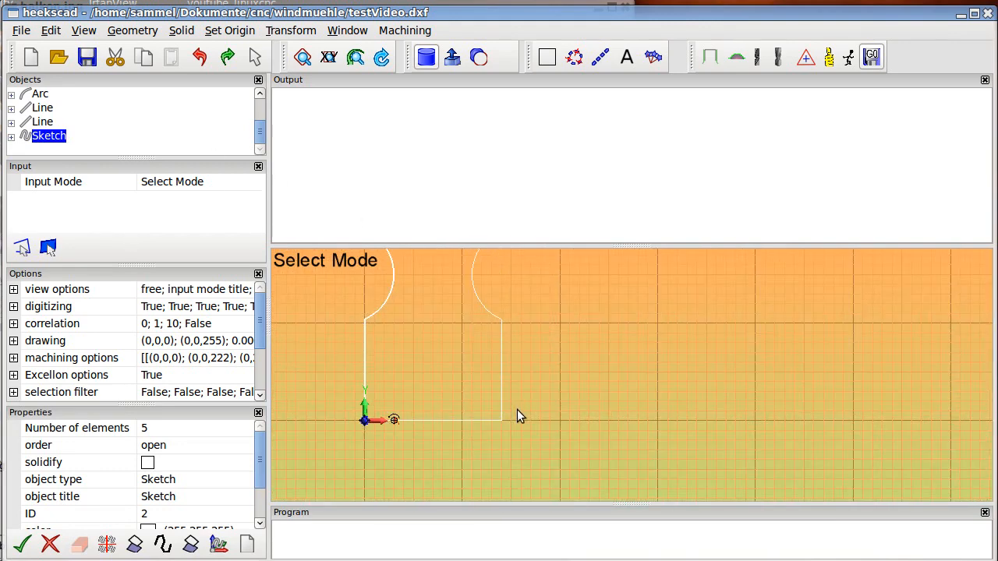
left_click(129, 150)
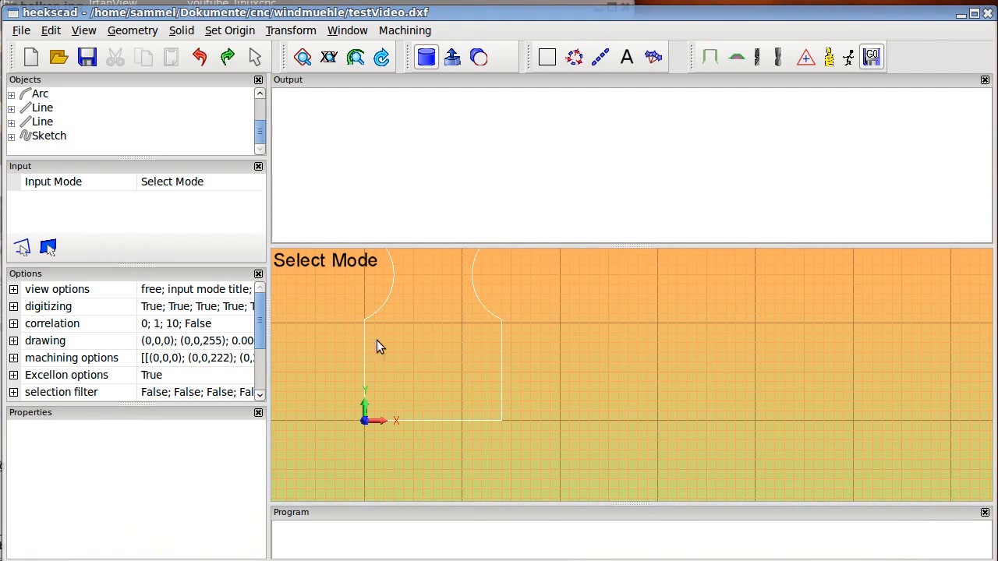
left_click(501, 398)
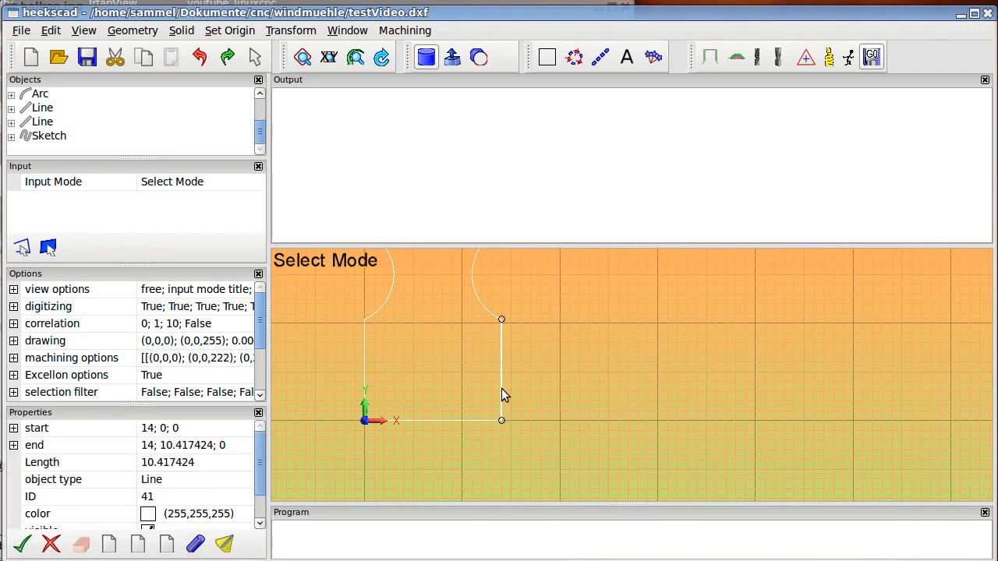
left_click(477, 295, "ctrl")
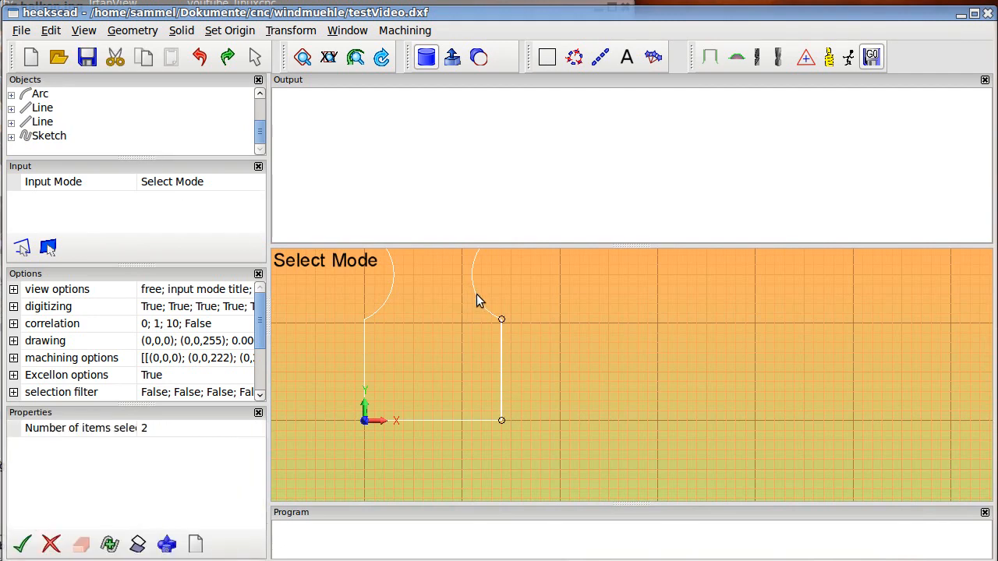
scroll(477, 296, "down", 4)
scroll(482, 287, "up", 5)
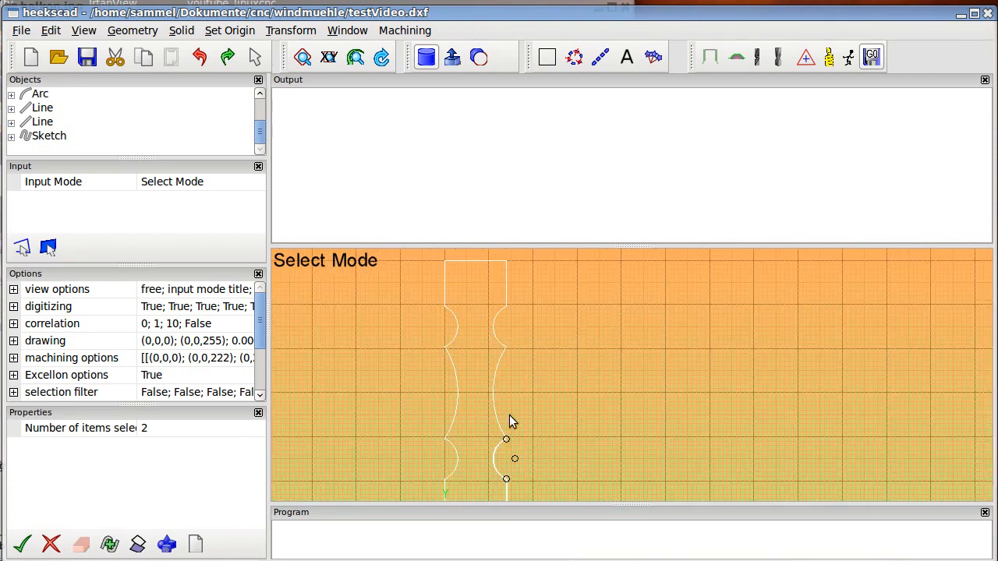
left_click(497, 407, "ctrl")
left_click(494, 330, "ctrl")
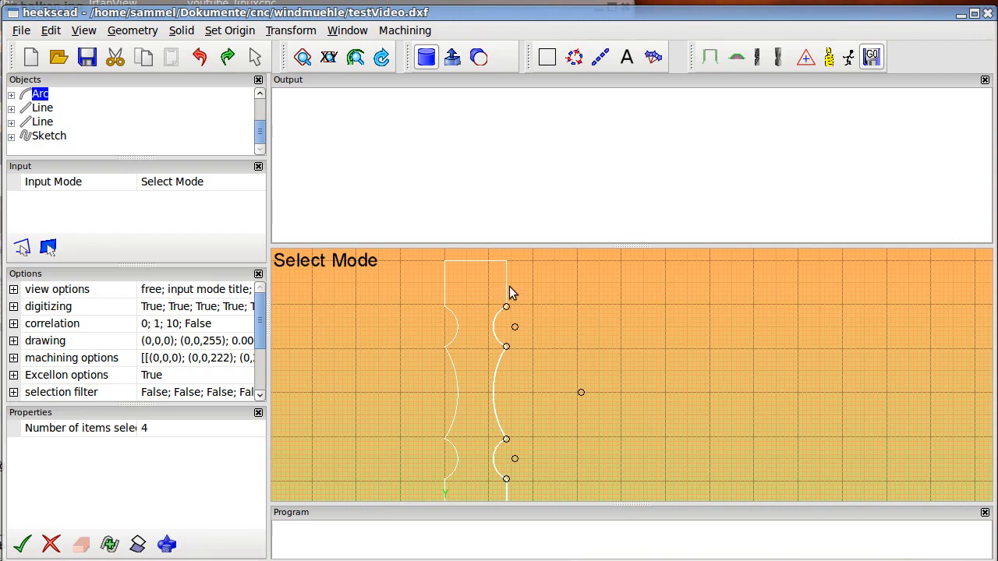
left_click(507, 287, "ctrl")
right_click(45, 107)
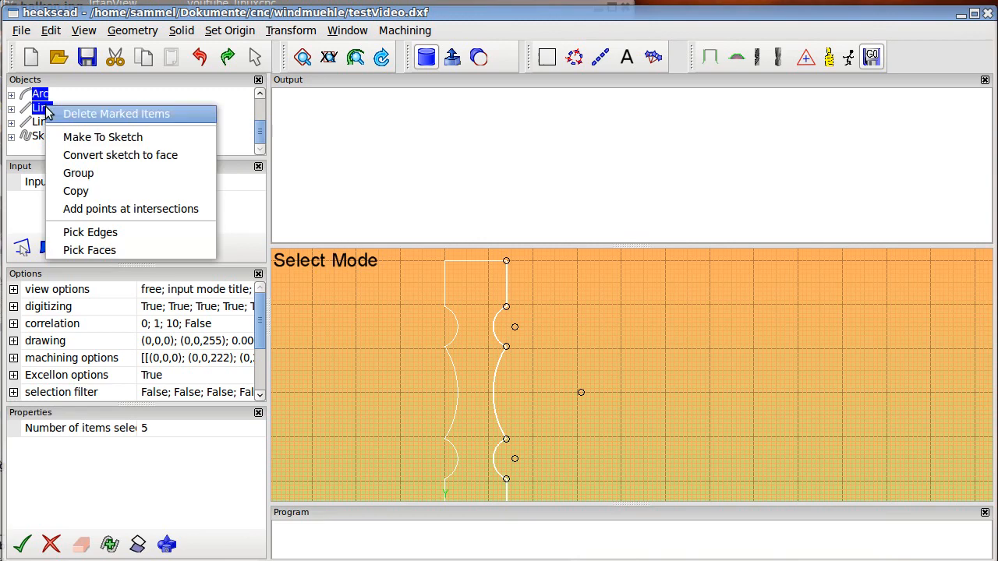
left_click(87, 140)
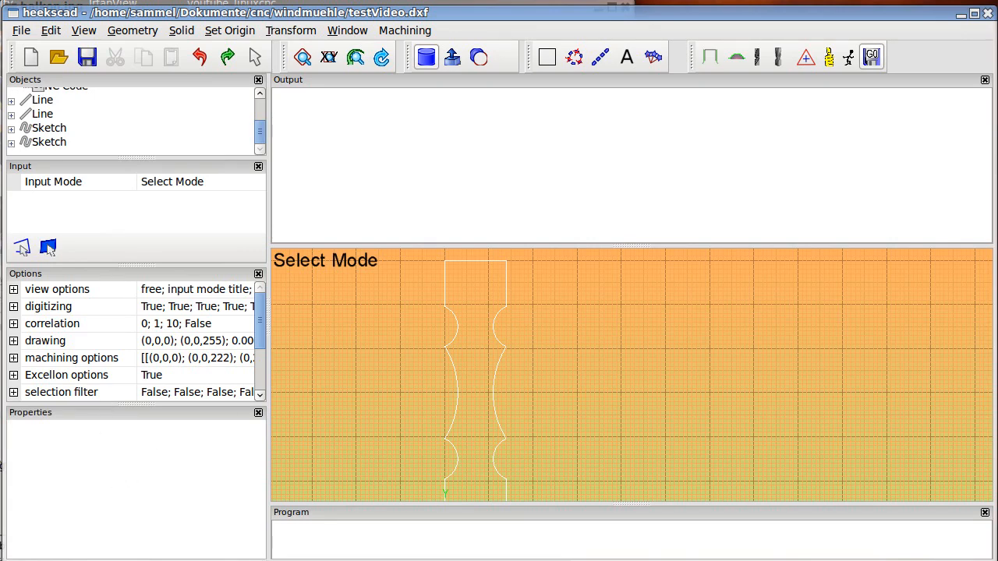
left_click(1, 321)
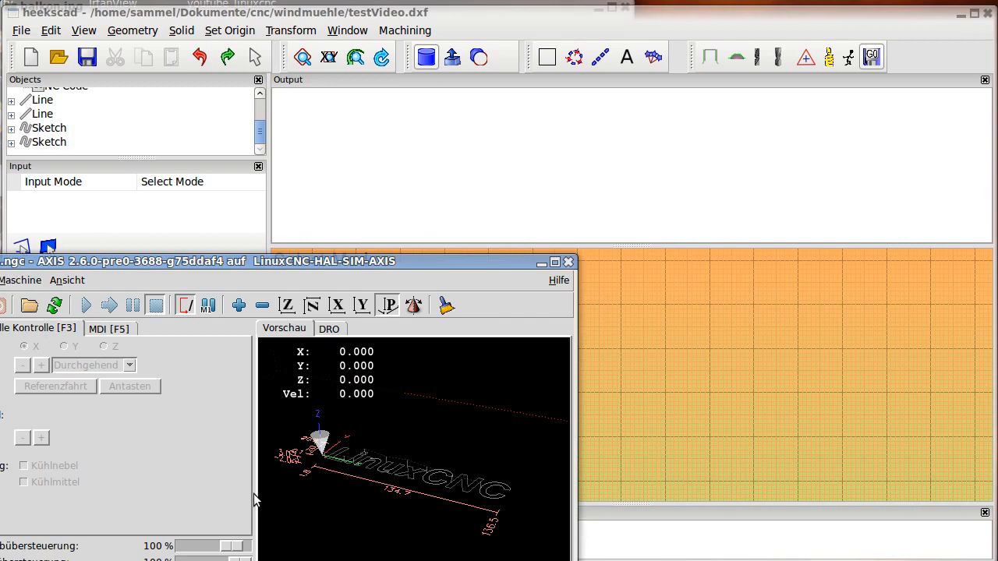
left_click(449, 165)
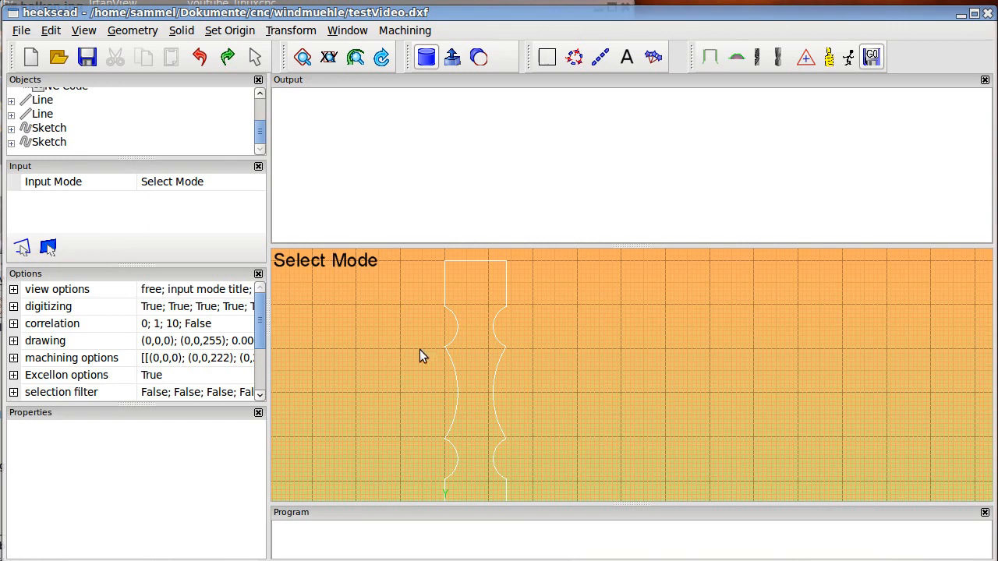
Step: Create a profile milling operation on the left-side sketch and set its roll radius to 4
left_click(55, 133)
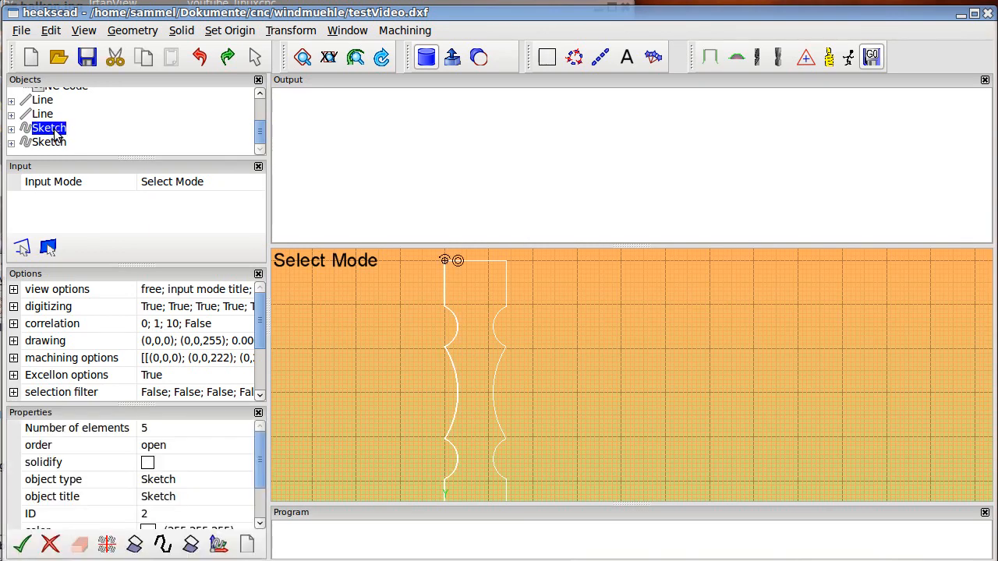
mouse_move(710, 57)
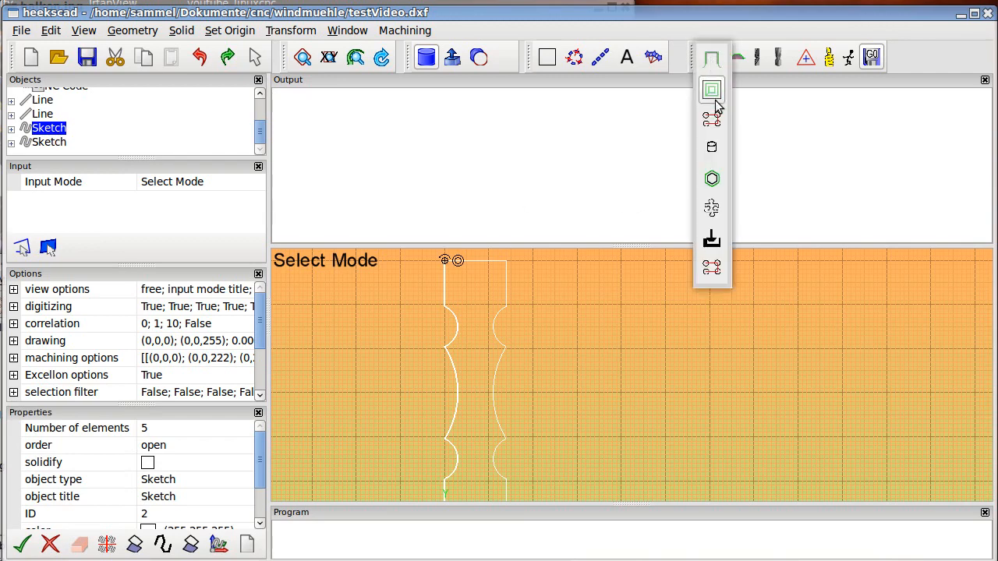
left_click(712, 90)
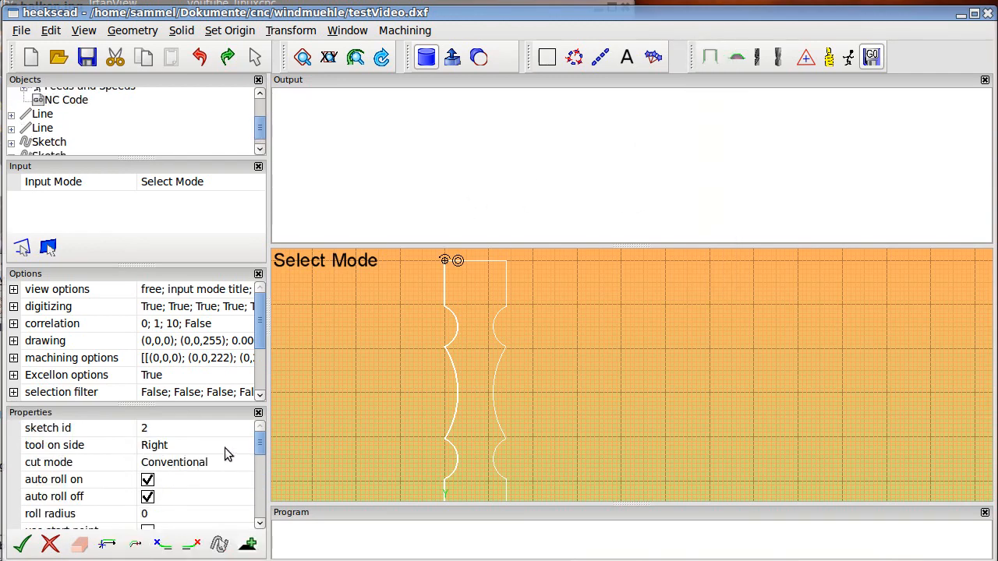
scroll(194, 482, "down", 1)
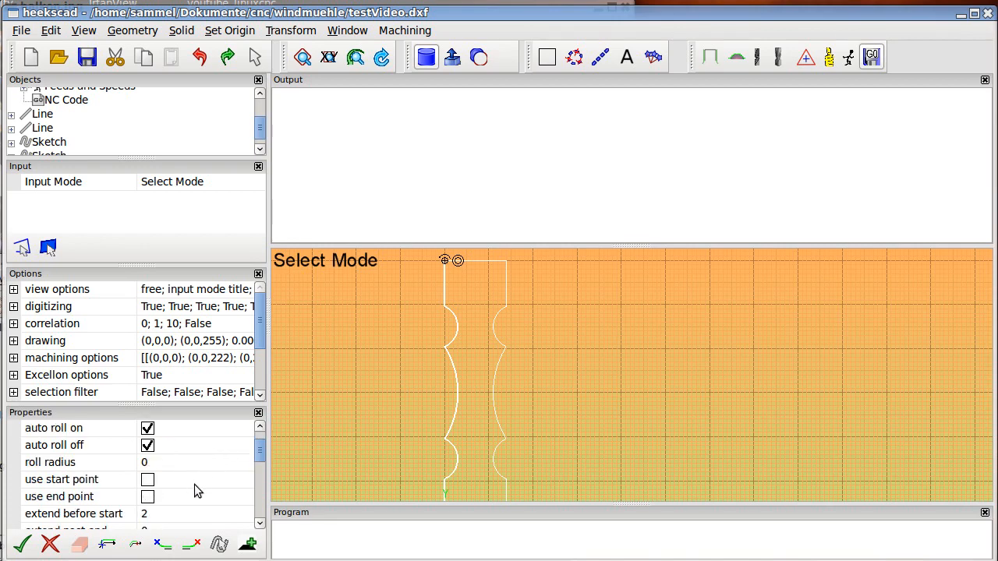
left_click(146, 463)
type("4")
key("Return")
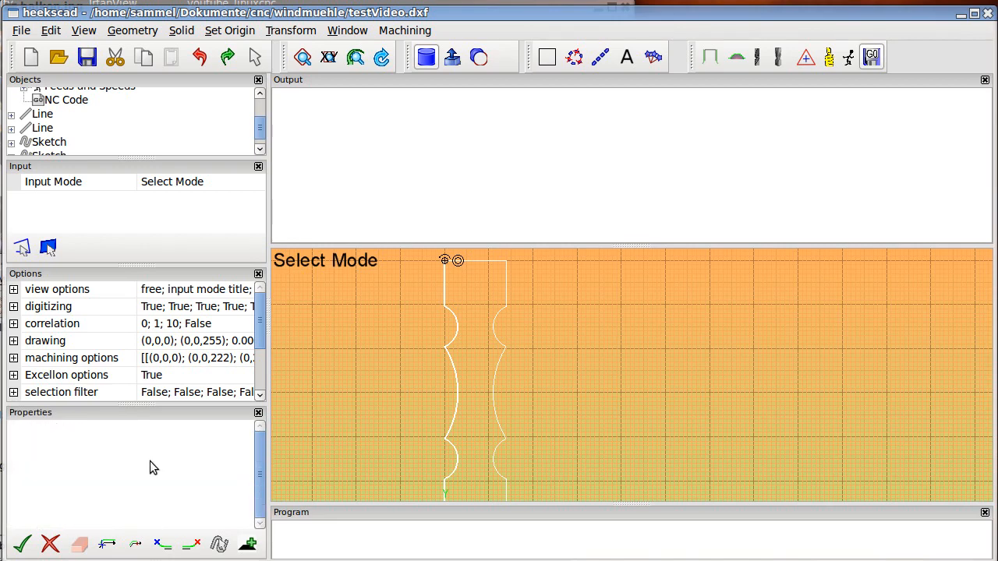
Step: Edit the profile operation's extension before the start and its lead-out line length
scroll(181, 471, "down", 2)
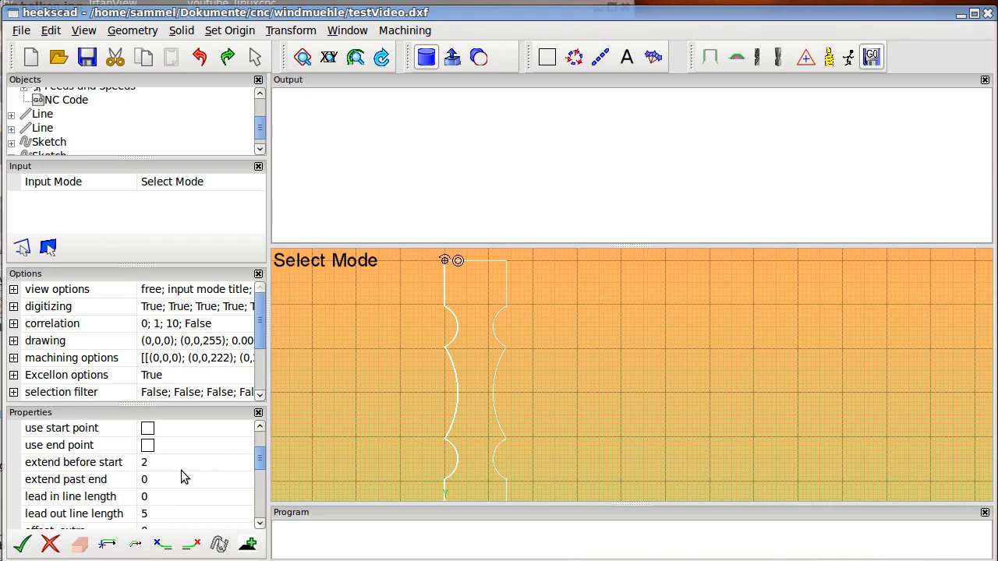
left_click(145, 465)
key("Return")
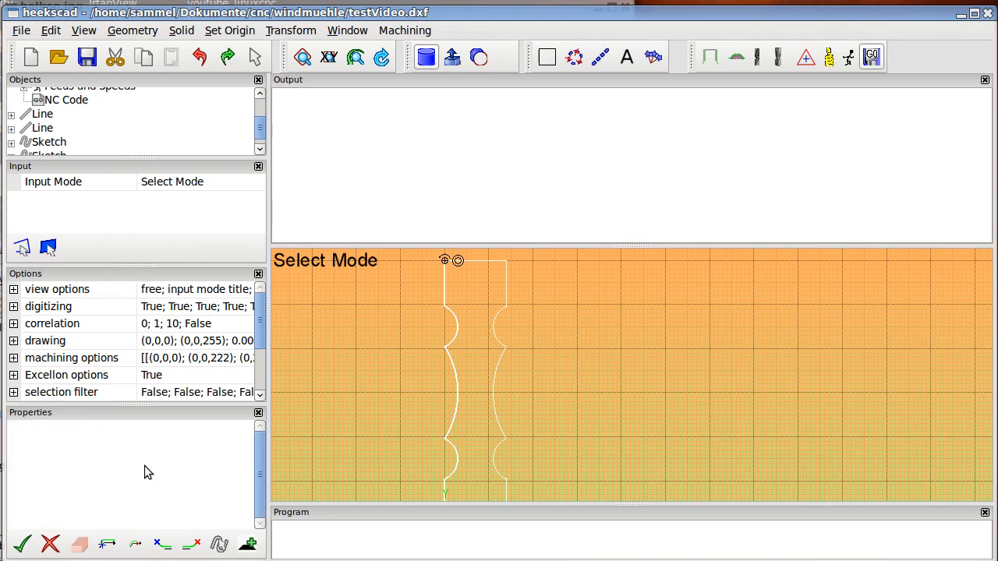
scroll(154, 479, "down", 2)
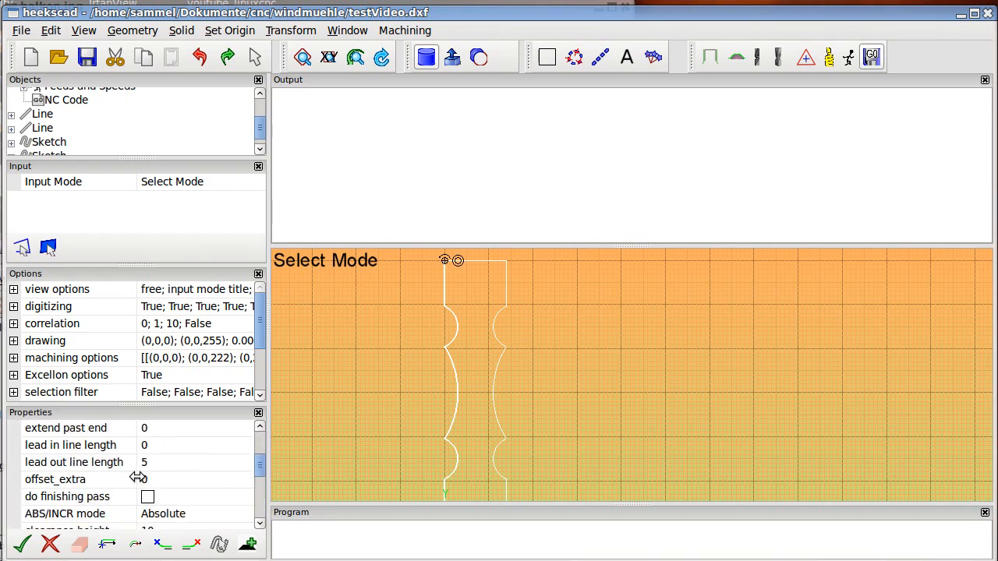
left_click(144, 463)
key("Return")
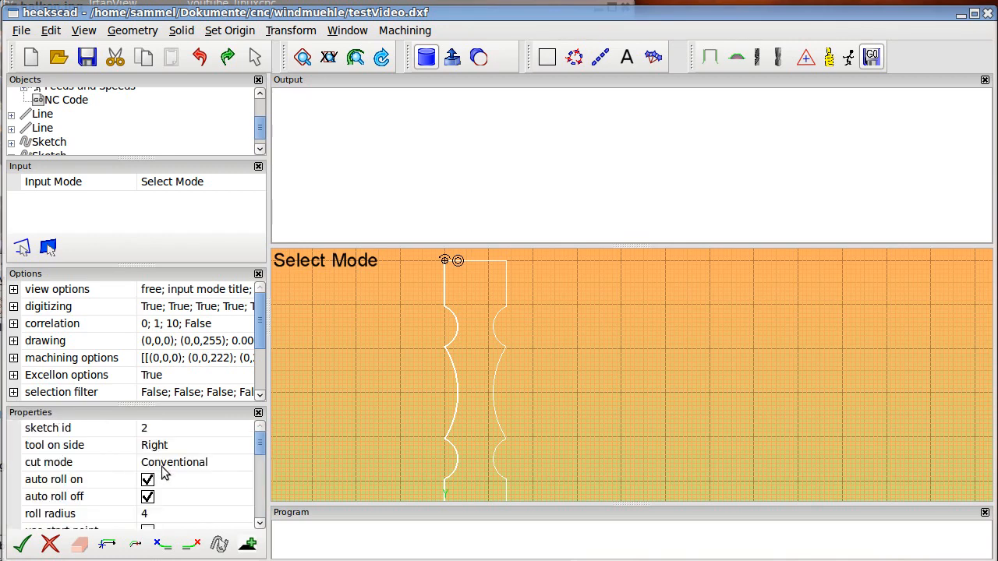
Step: Set the profile operation's horizontal feed rate to 50
scroll(190, 489, "down", 3)
scroll(190, 490, "down", 2)
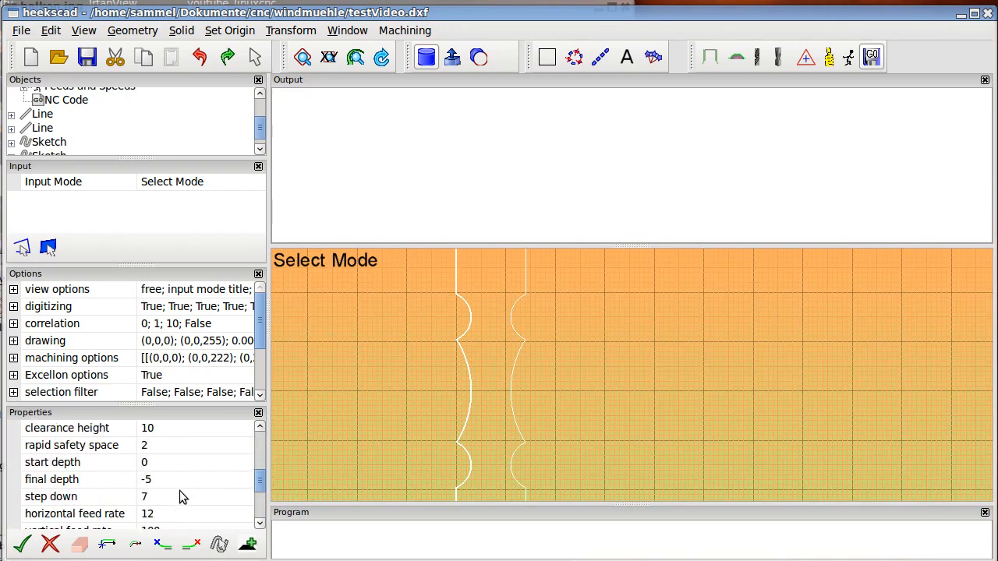
left_click(150, 515)
type("5")
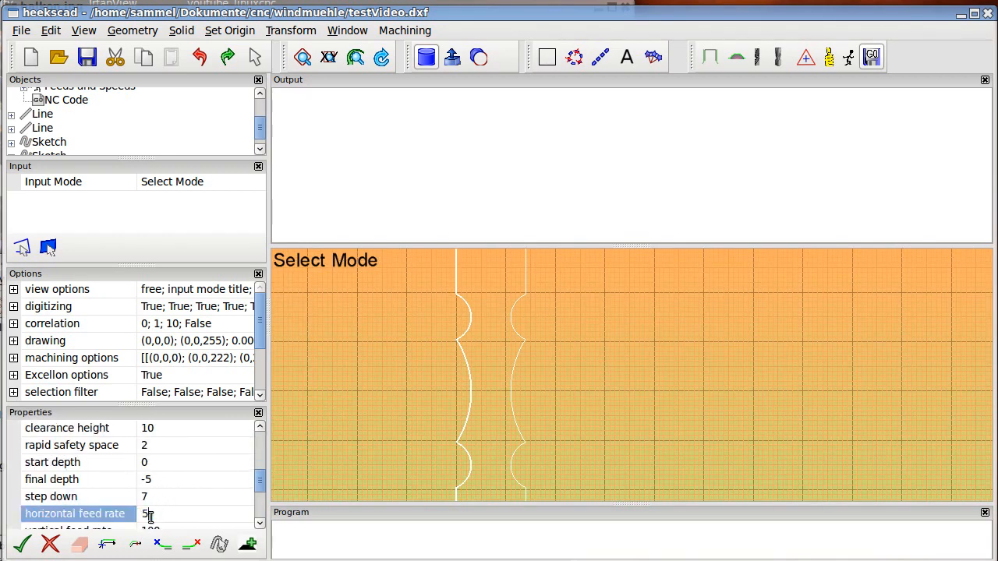
type("0")
key("Return")
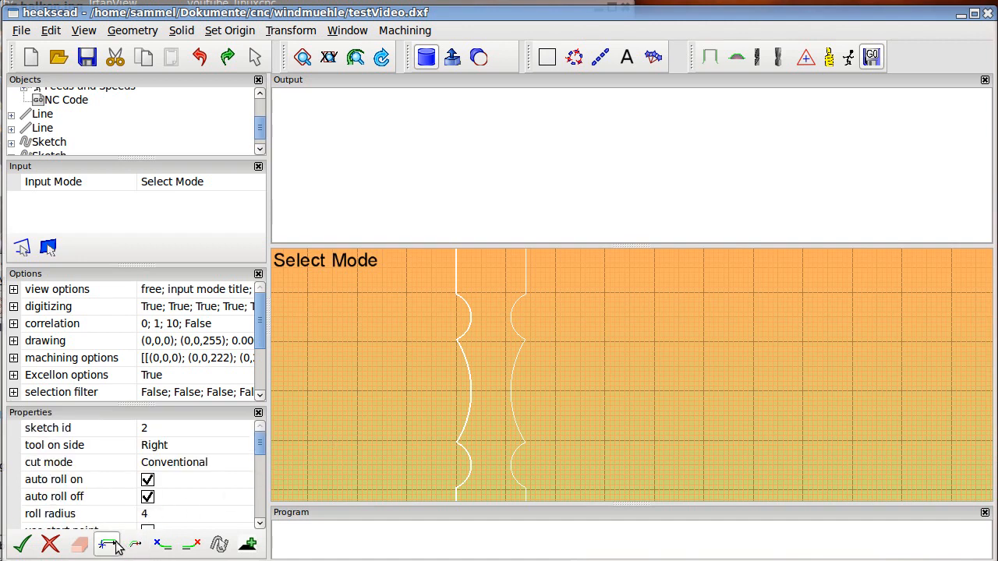
Step: Apply the profile operation's settings and post-process the program into G-code
left_click(22, 545)
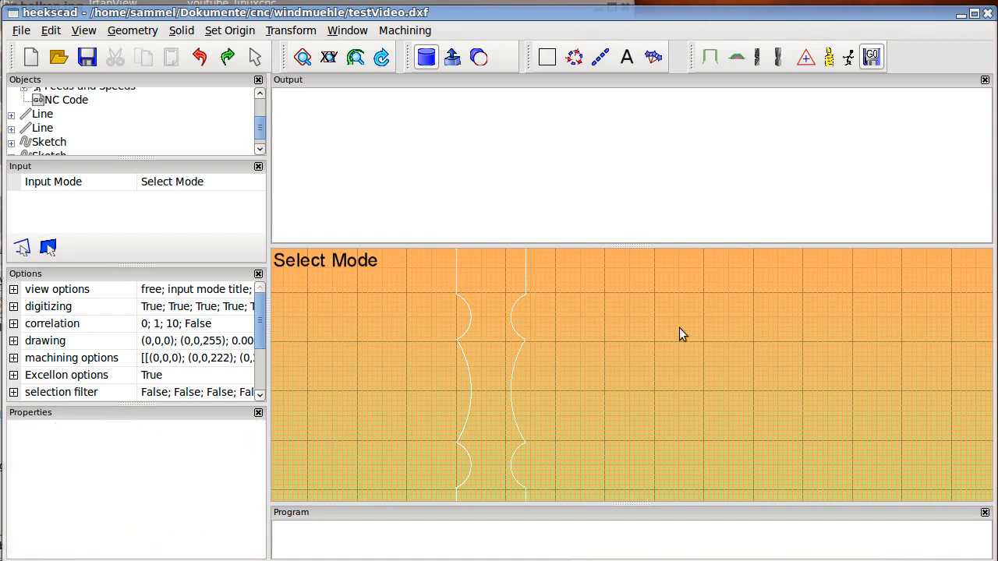
mouse_move(872, 57)
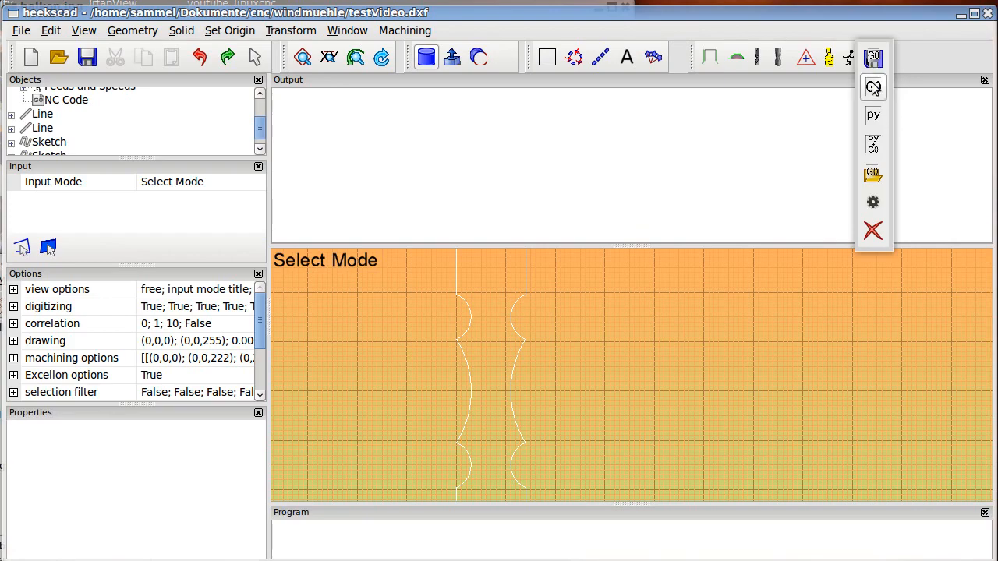
left_click(874, 85)
Step: Examine the generated toolpath along the left-side sketch from several angles and return to the XY view
mouse_move(611, 342)
middle_mouse_down()
mouse_move(538, 369)
mouse_move(546, 407)
mouse_move(563, 414)
middle_mouse_up()
scroll(561, 406, "up", 8)
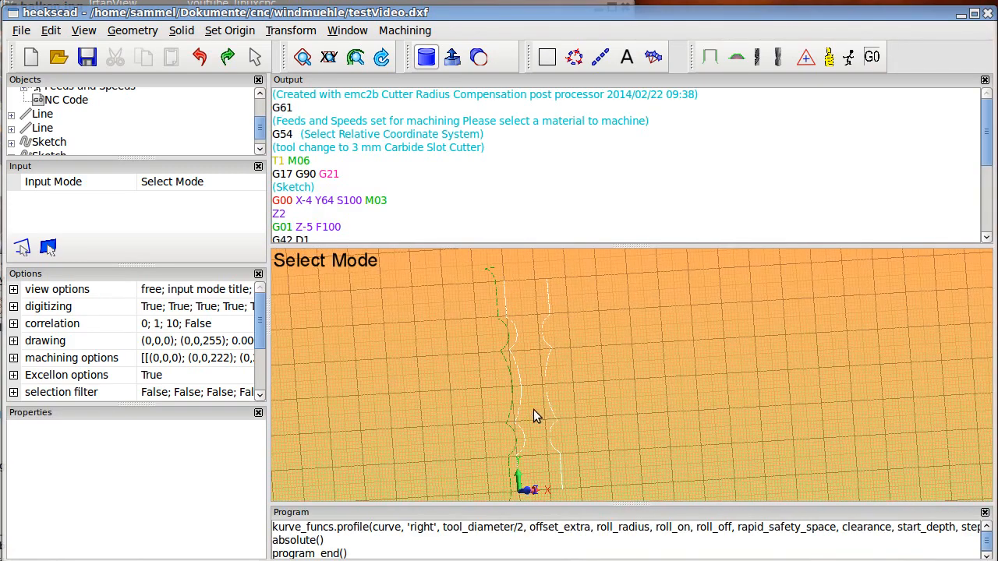
scroll(519, 393, "down", 10)
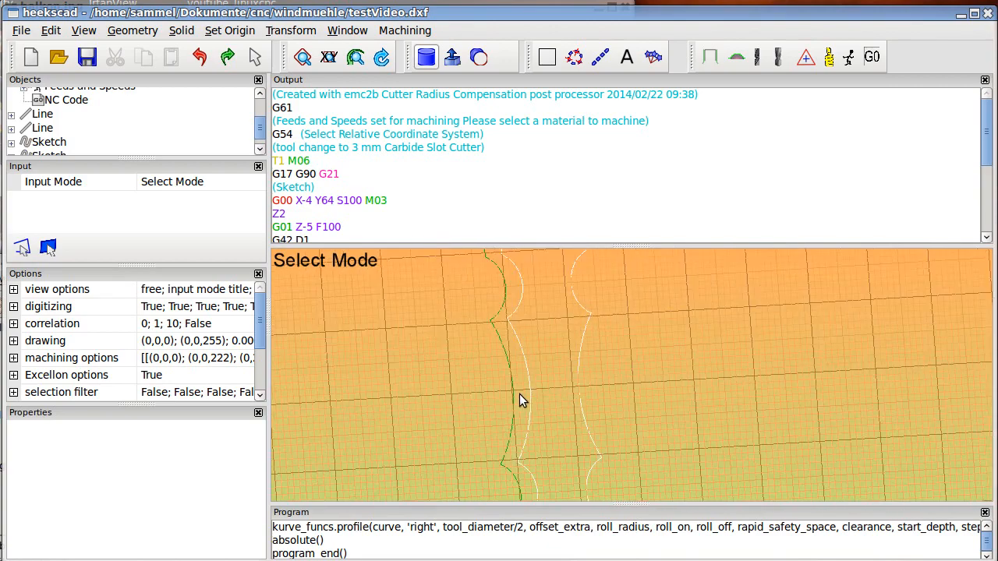
scroll(277, 184, "down", 2)
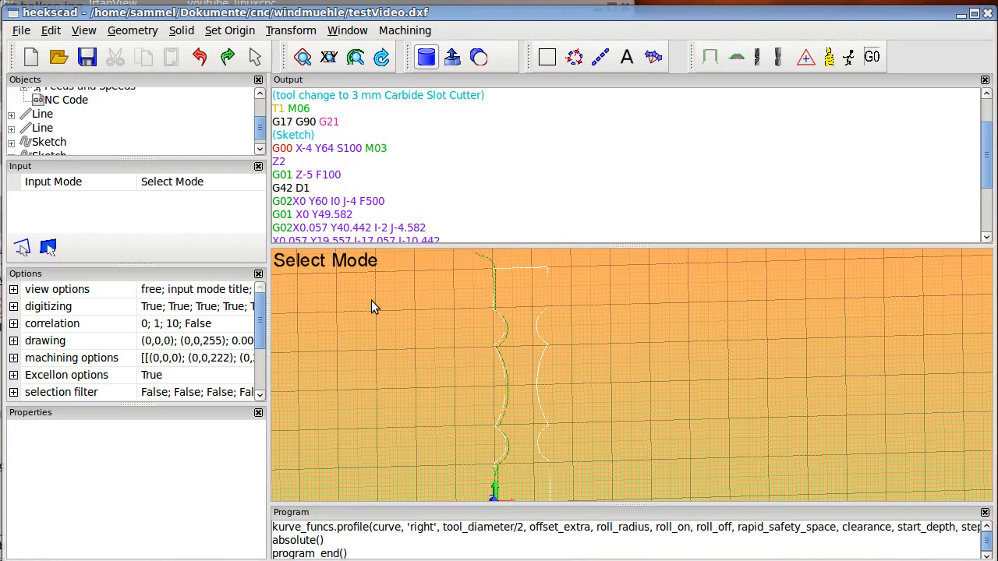
middle_click_drag(503, 338, 548, 346)
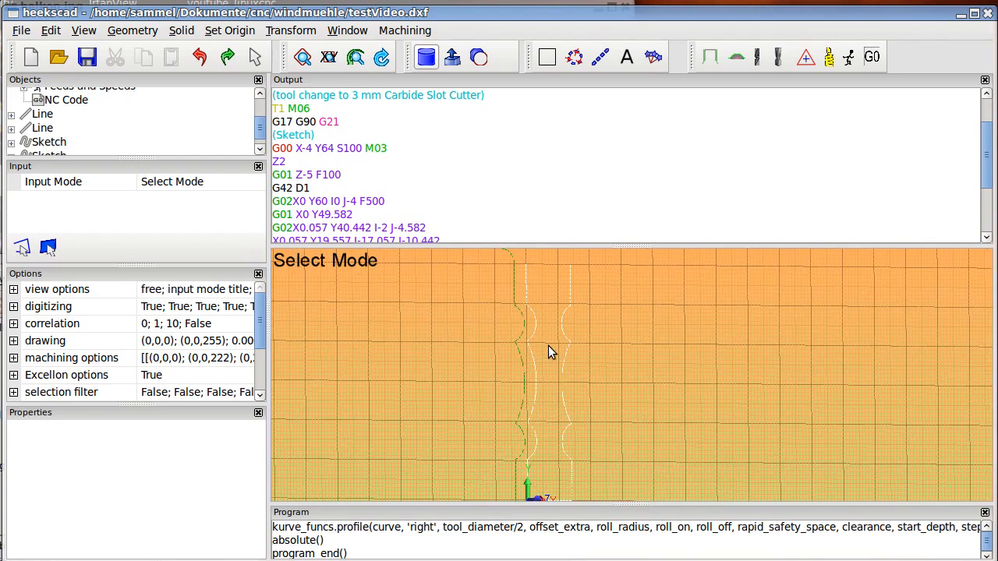
left_click(329, 57)
left_click(331, 63)
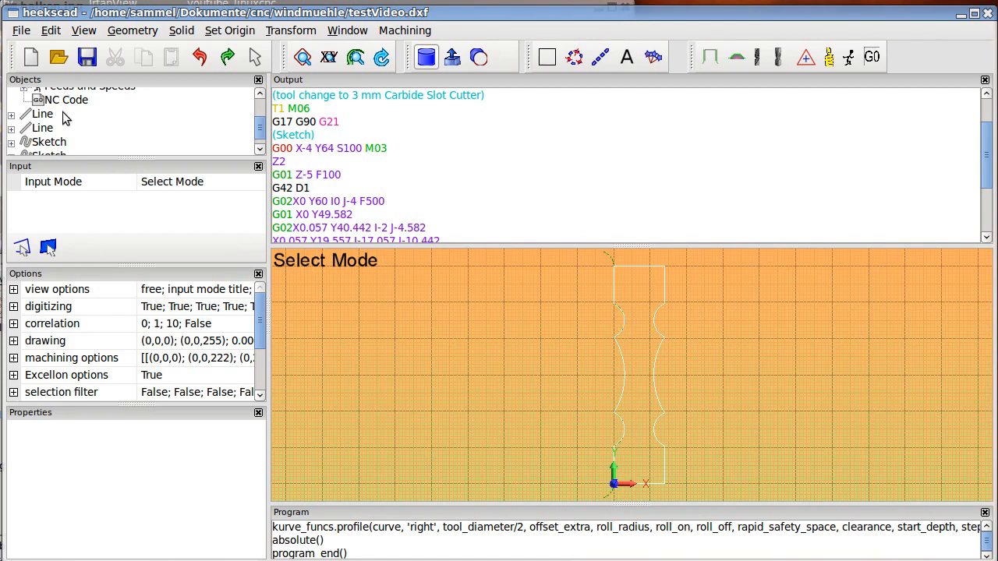
Step: Set the profile operation's extension before the start to 2 and apply it
scroll(70, 120, "up", 2)
left_click(73, 142)
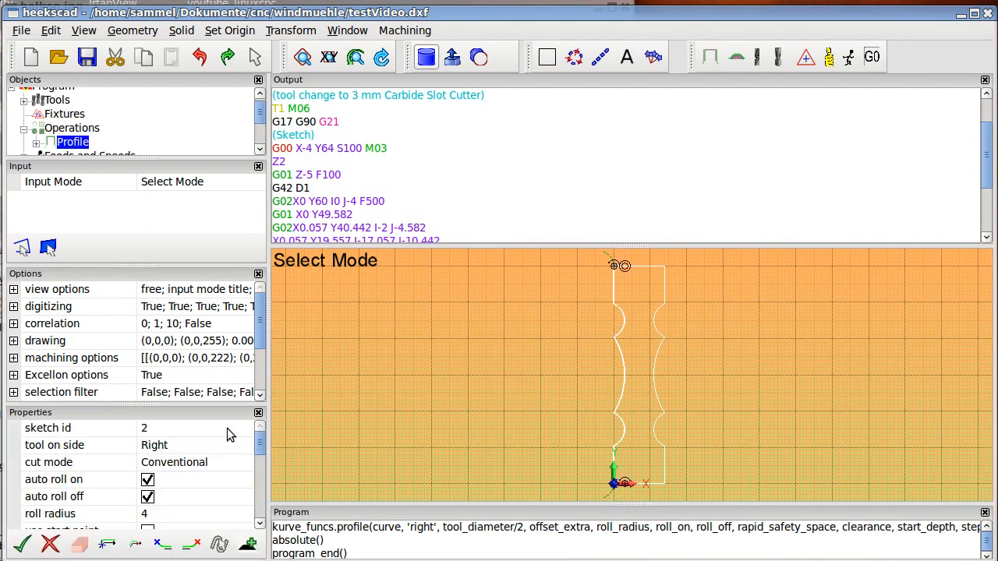
scroll(167, 489, "down", 5)
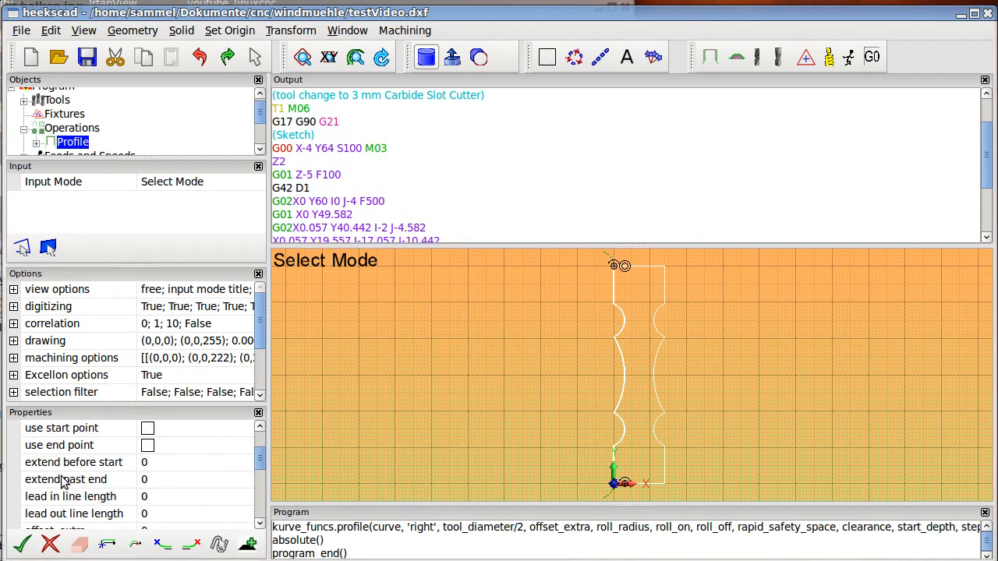
left_click(153, 463)
type("2")
key("Return")
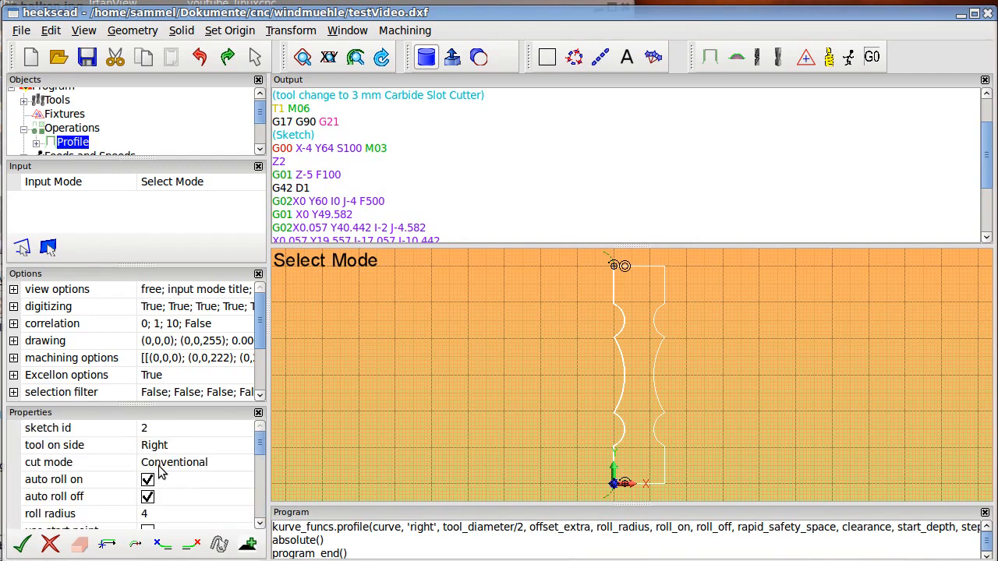
left_click(21, 544)
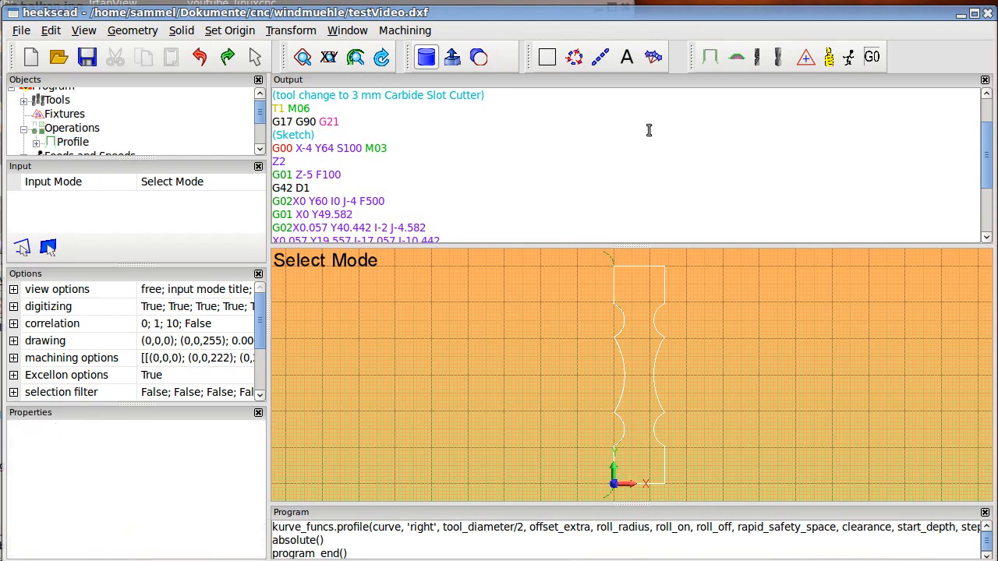
Step: Regenerate the G-code and check the toolpath's roll-on and roll-off arcs at both ends of the left side
left_click(873, 61)
scroll(643, 299, "down", 6)
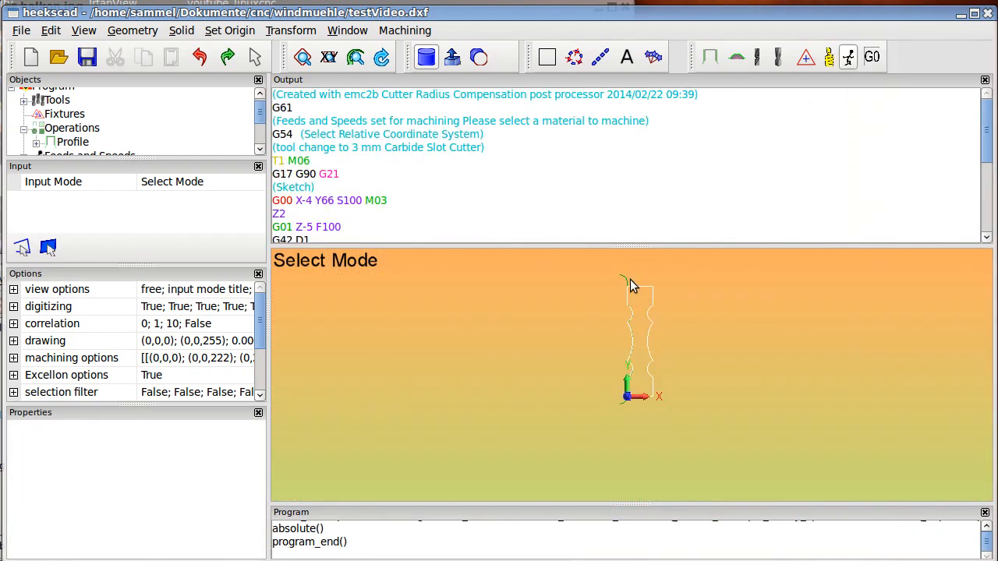
scroll(627, 279, "up", 7)
scroll(627, 281, "up", 4)
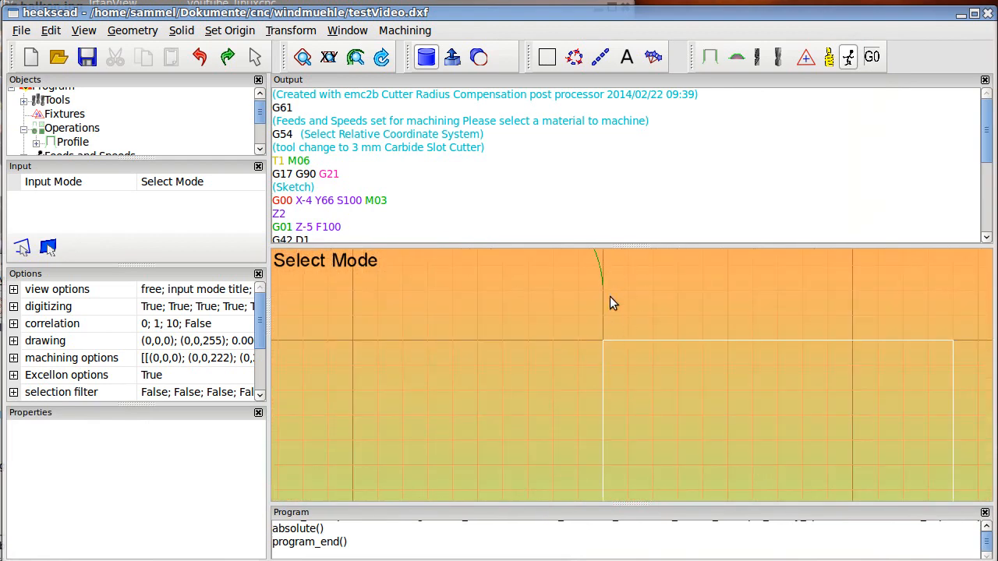
scroll(613, 312, "down", 5)
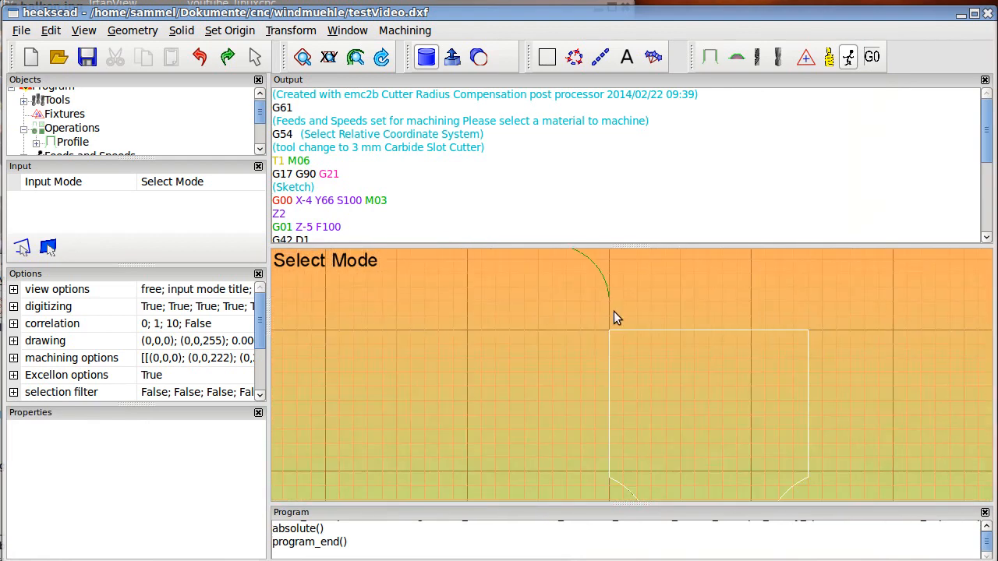
scroll(613, 311, "down", 11)
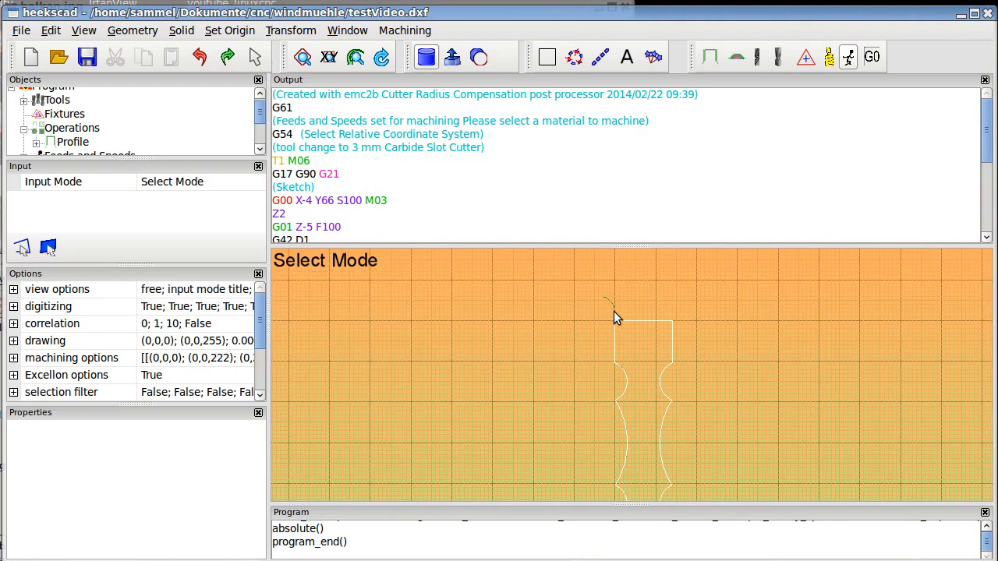
scroll(620, 461, "up", 3)
scroll(620, 460, "up", 5)
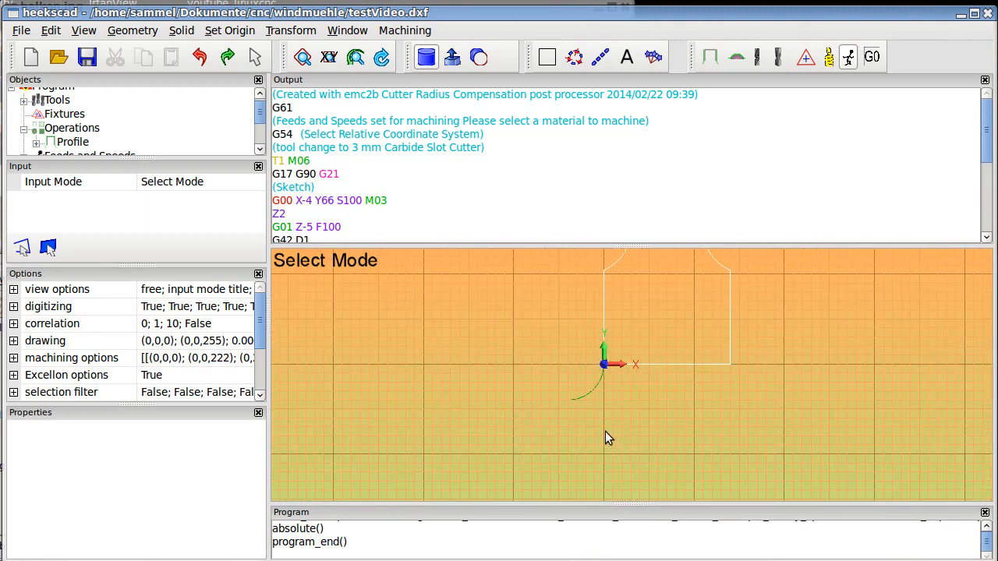
Step: Set the profile operation's lead-out line length to 5 and apply it
left_click(73, 141)
scroll(168, 484, "down", 4)
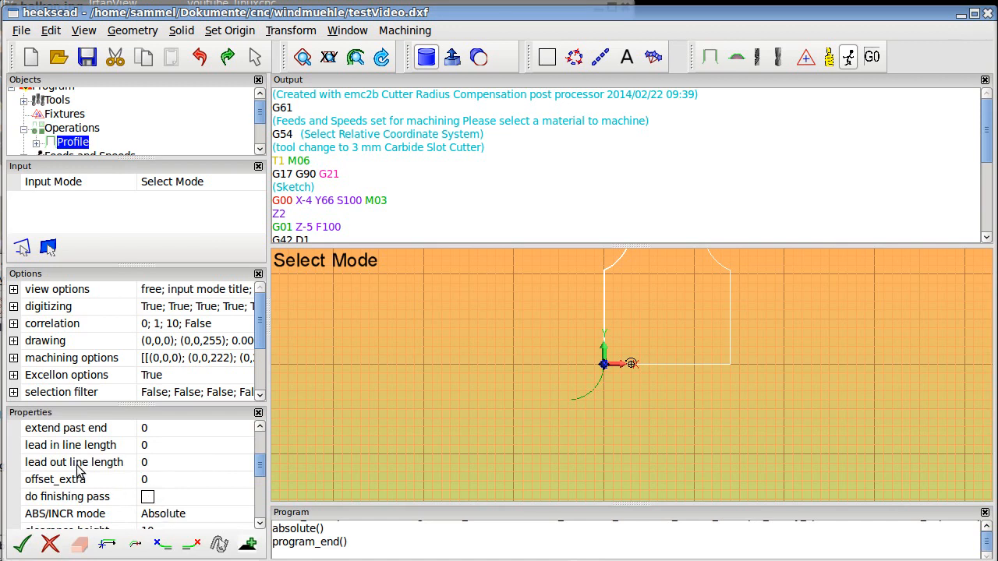
left_click(147, 462)
scroll(149, 464, "up", 4)
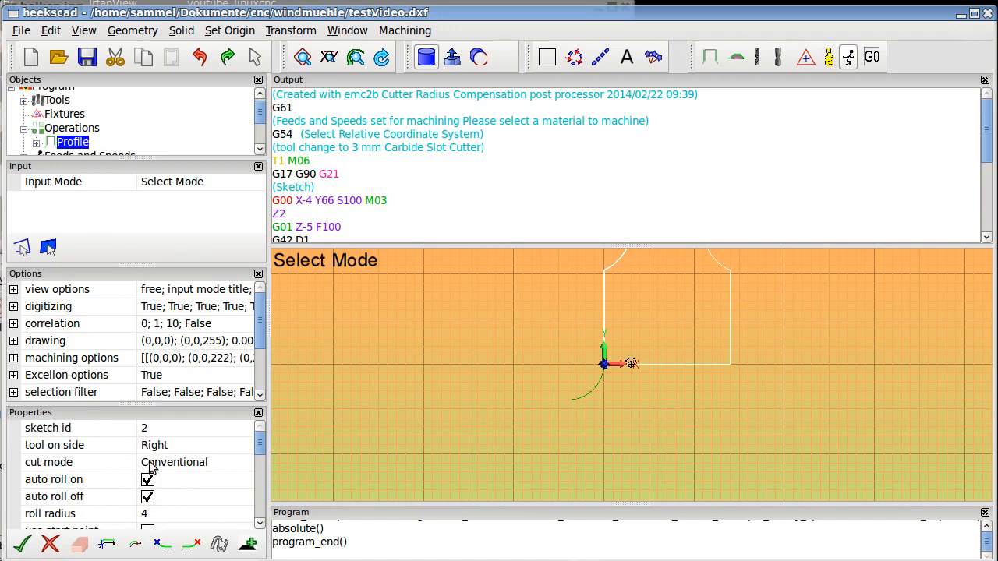
left_click(27, 543)
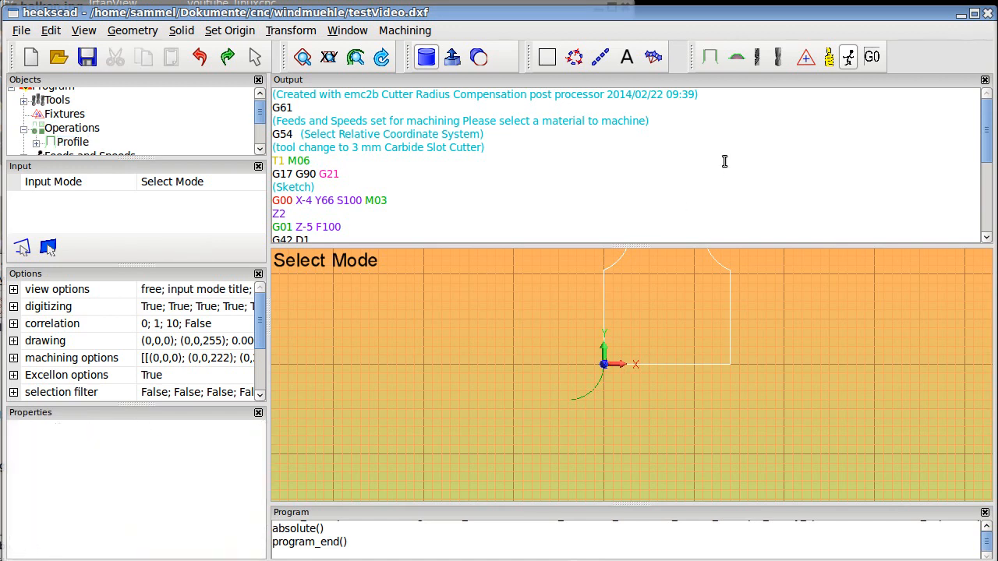
Step: Regenerate the G-code and inspect the lead-out move near the origin
left_click(872, 57)
left_click(873, 61)
scroll(598, 389, "down", 3)
middle_click_drag(598, 389, 620, 364)
middle_click_drag(615, 403, 615, 381)
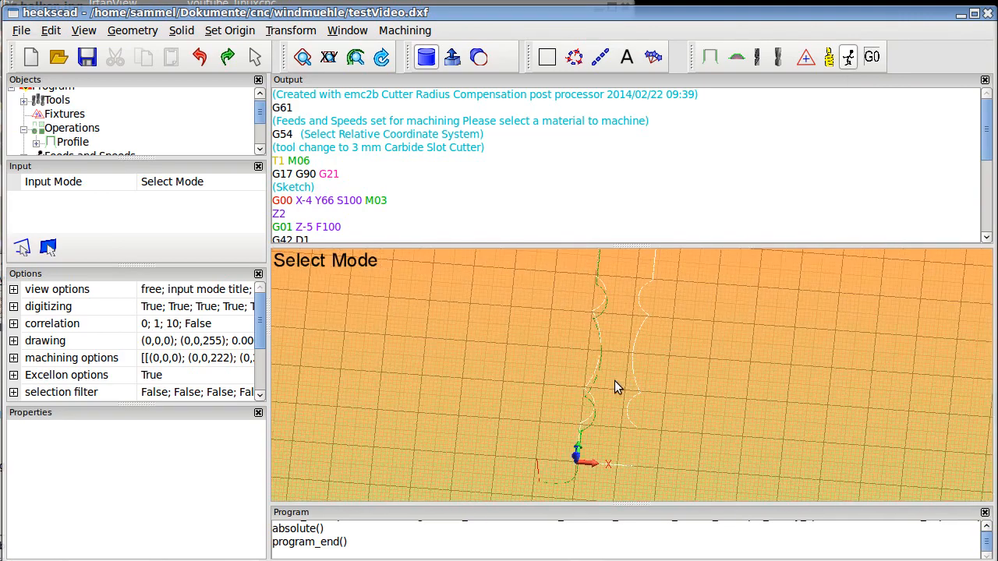
scroll(561, 495, "up", 5)
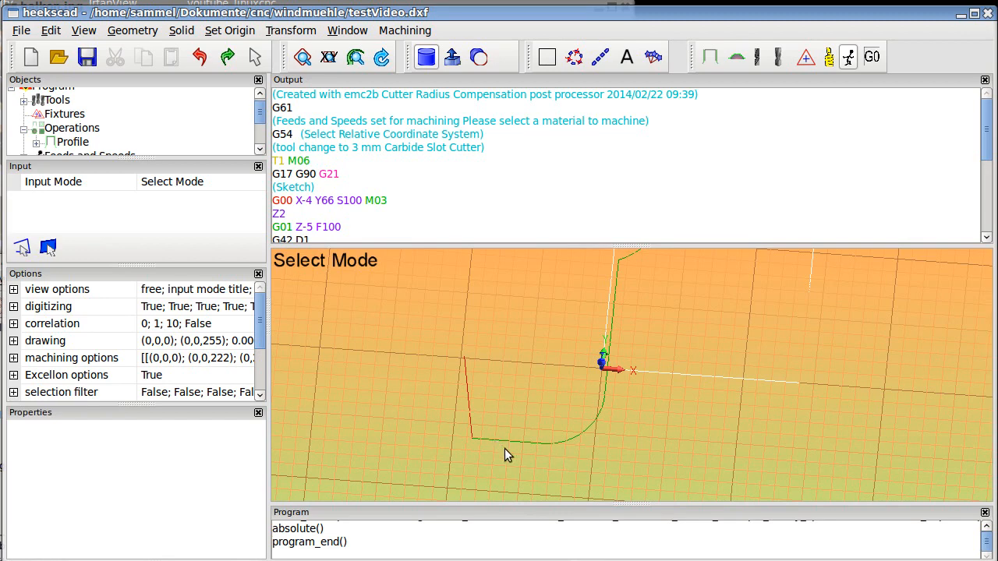
scroll(504, 449, "down", 3)
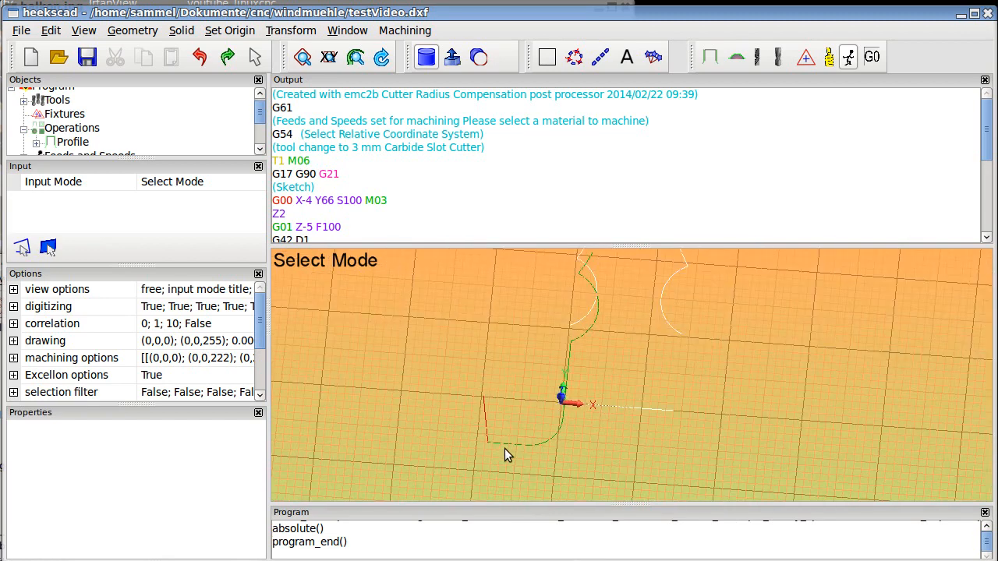
middle_click_drag(505, 448, 519, 454)
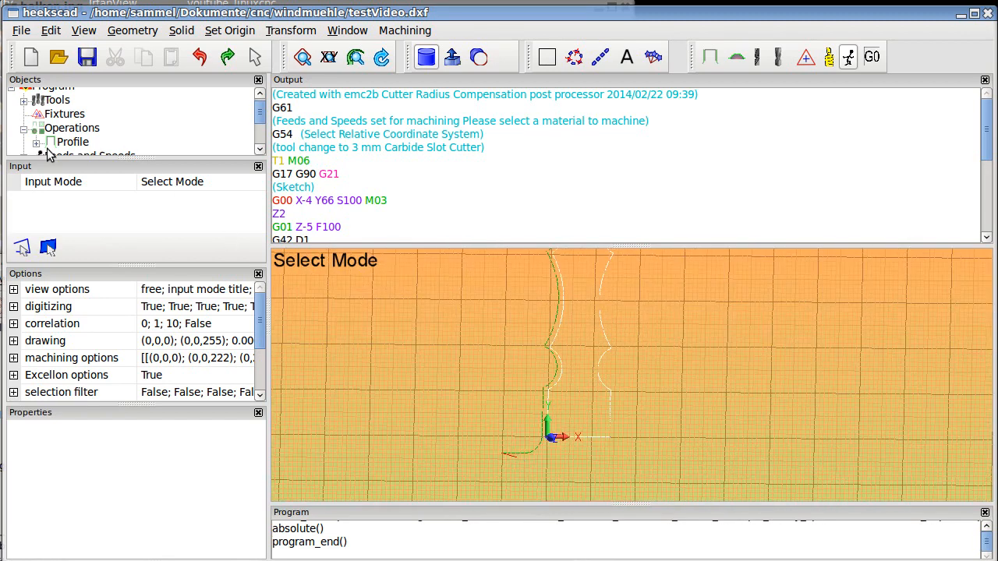
Step: Examine the order options of the sketch used by the profile operation, leaving the order set to open
scroll(95, 143, "down", 3)
scroll(86, 127, "up", 2)
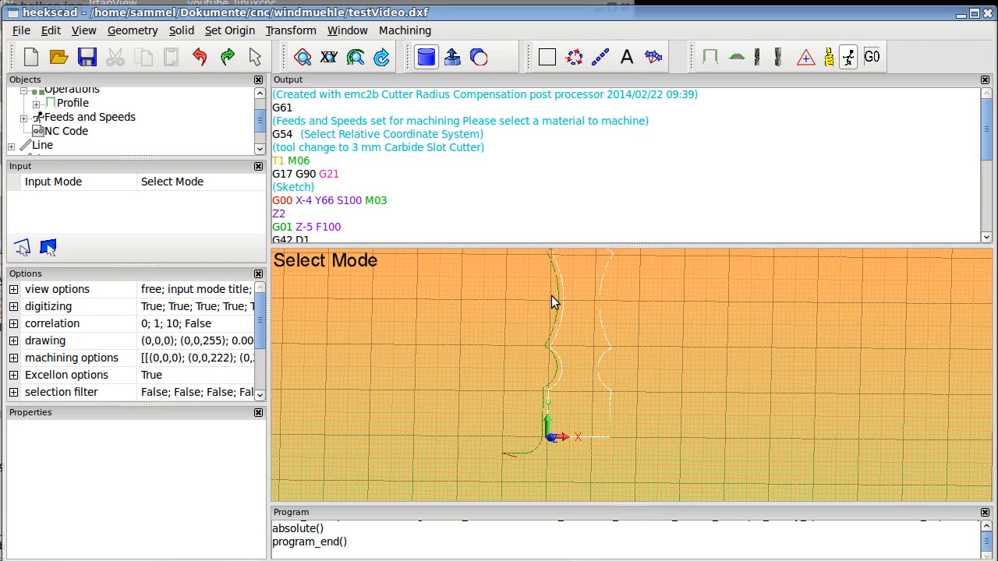
left_click(35, 104)
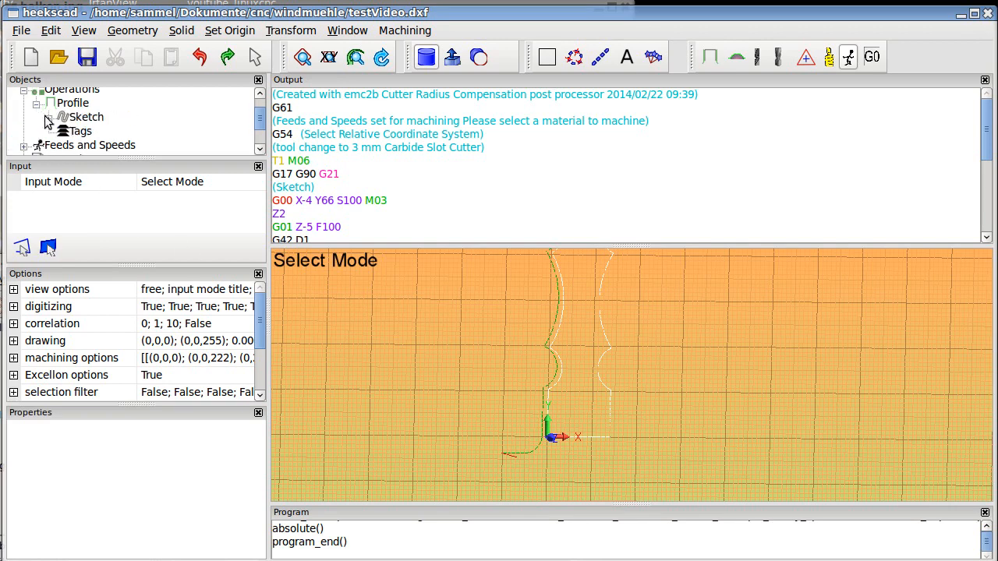
left_click(75, 117)
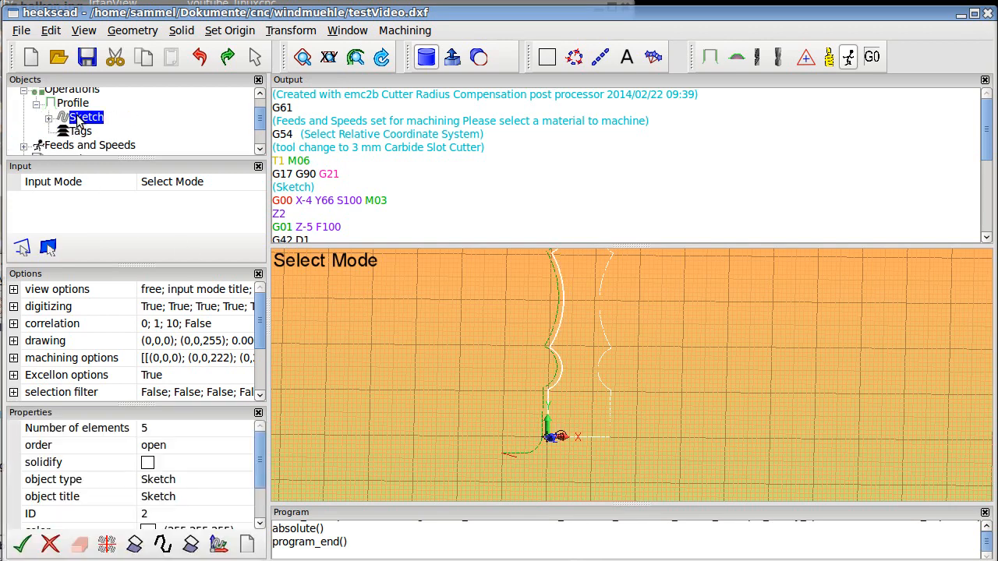
left_click(180, 449)
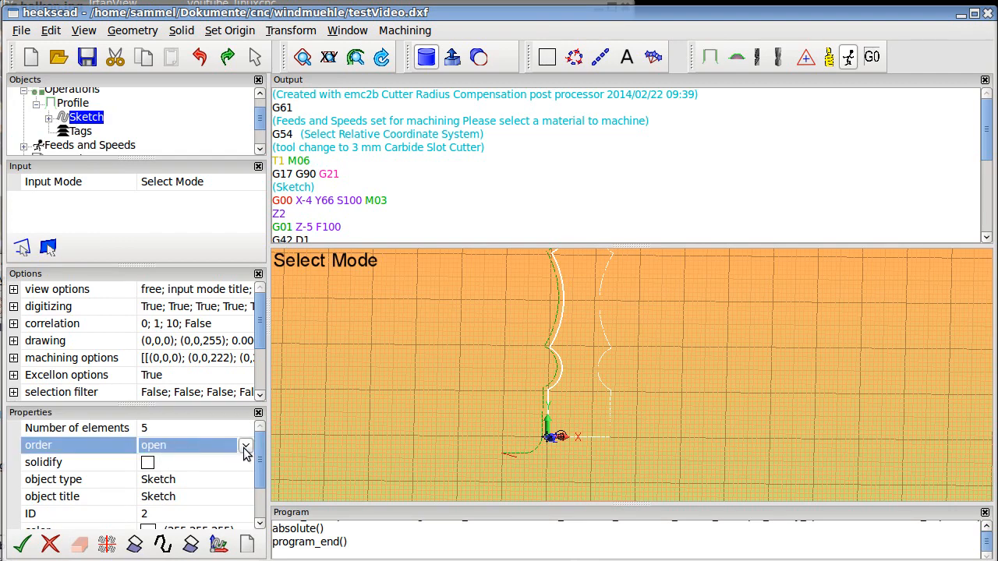
left_click(244, 445)
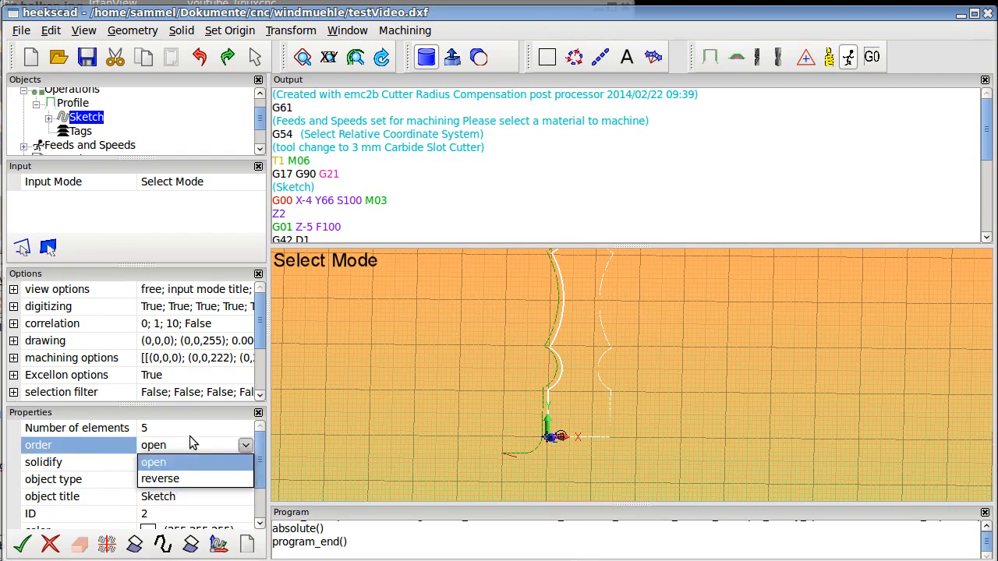
left_click(380, 417)
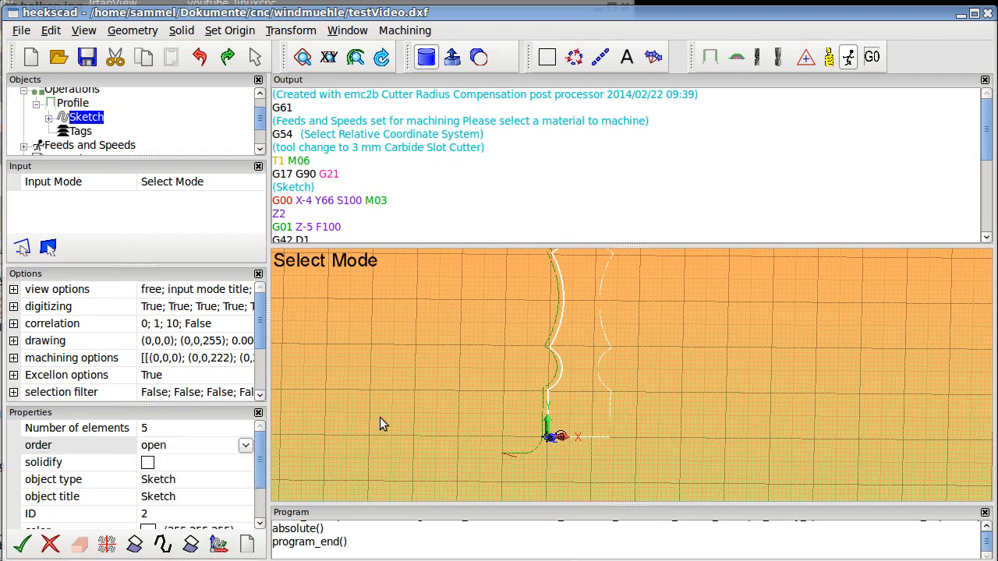
left_click(376, 419)
Step: Create a profile milling operation on the right-side sketch and set its roll radius to 4
mouse_move(432, 421)
middle_mouse_down()
mouse_move(457, 419)
mouse_move(443, 395)
mouse_move(465, 422)
mouse_move(461, 413)
middle_mouse_up()
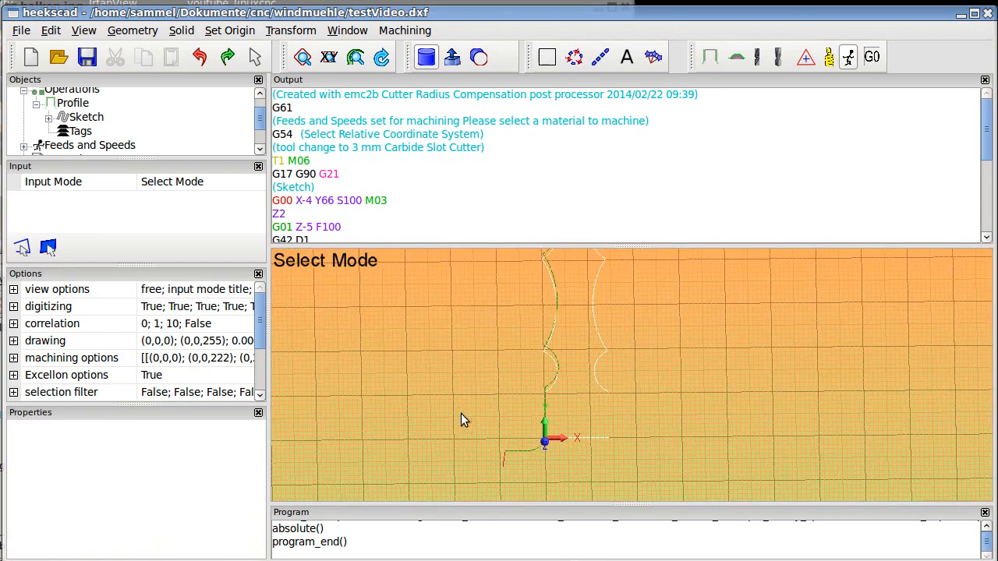
scroll(85, 130, "up", 3)
left_click(66, 138)
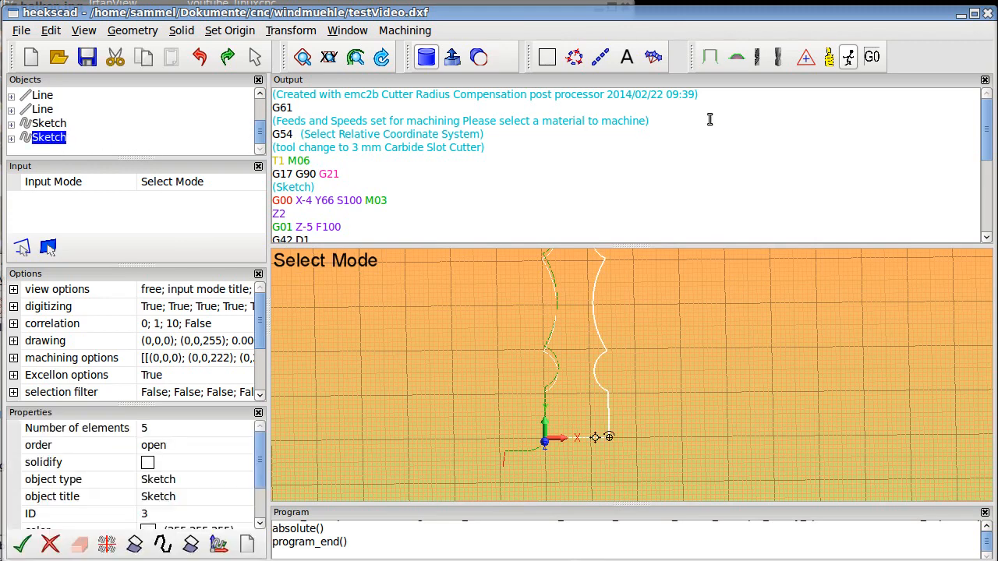
left_click(712, 60)
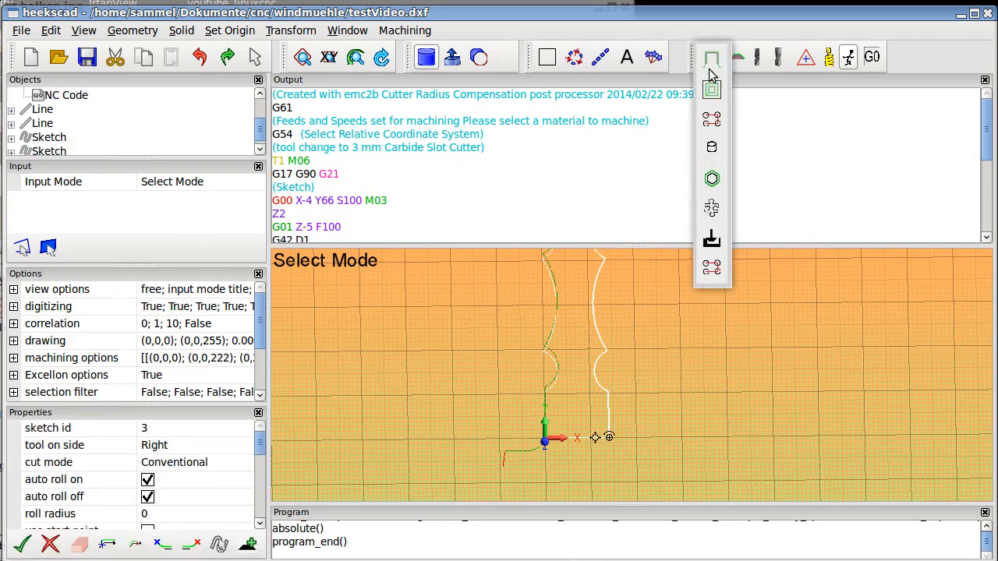
scroll(177, 453, "down", 1)
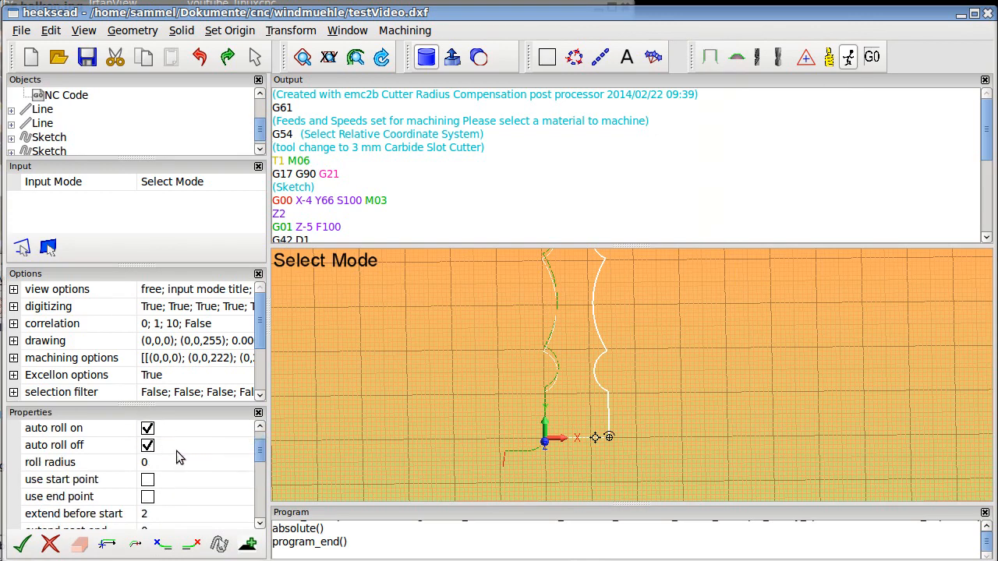
left_click(147, 461)
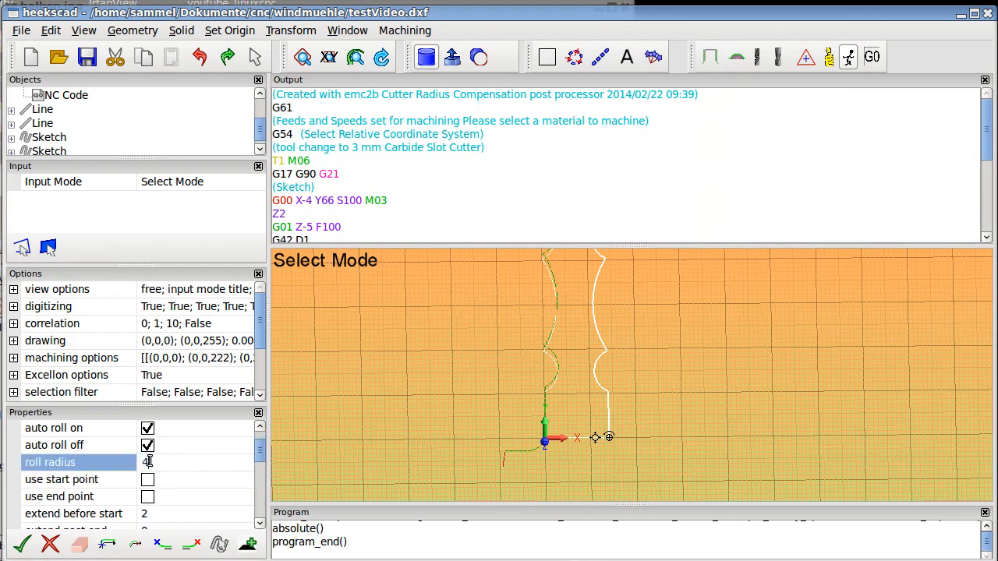
key("Return")
scroll(187, 478, "down", 2)
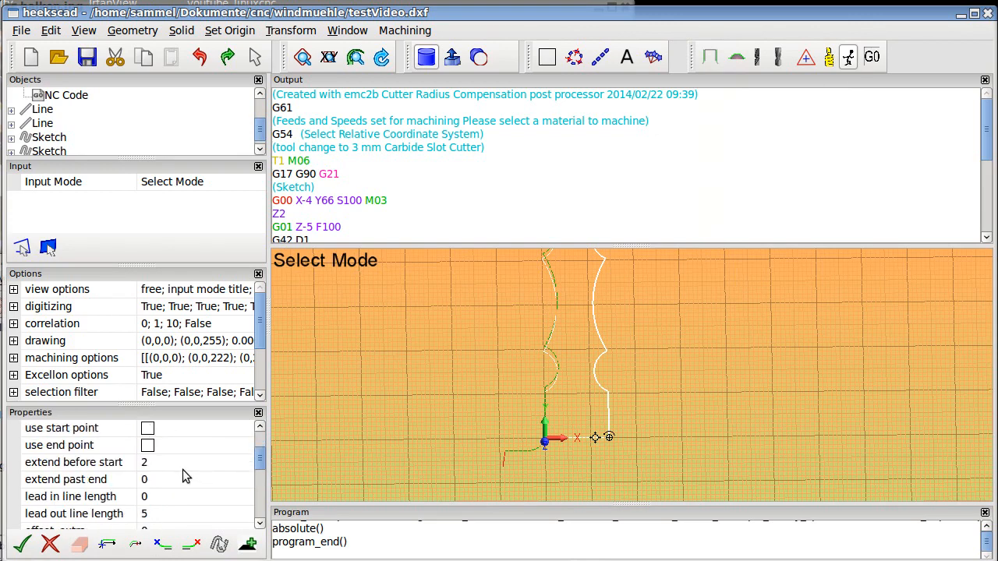
Step: Set the right-side profile operation's horizontal feed rate to 50 and apply the operation's properties
scroll(182, 470, "down", 4)
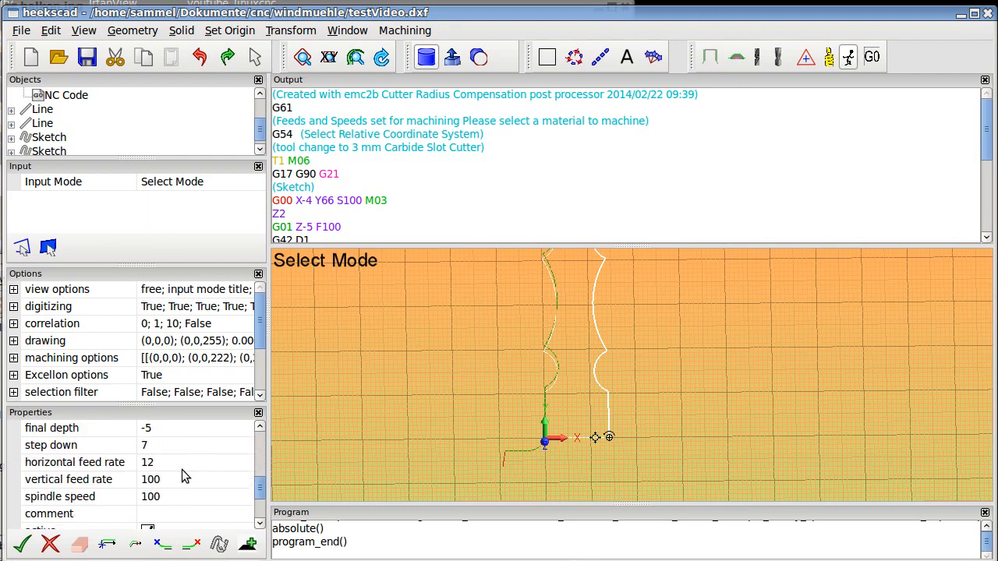
left_click(158, 464)
type("50")
key("Return")
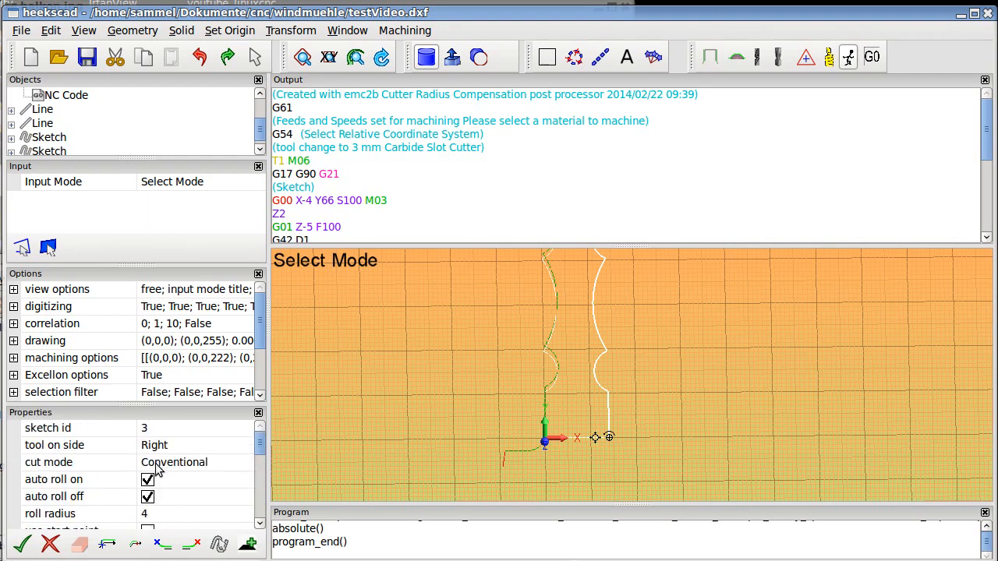
left_click(21, 543)
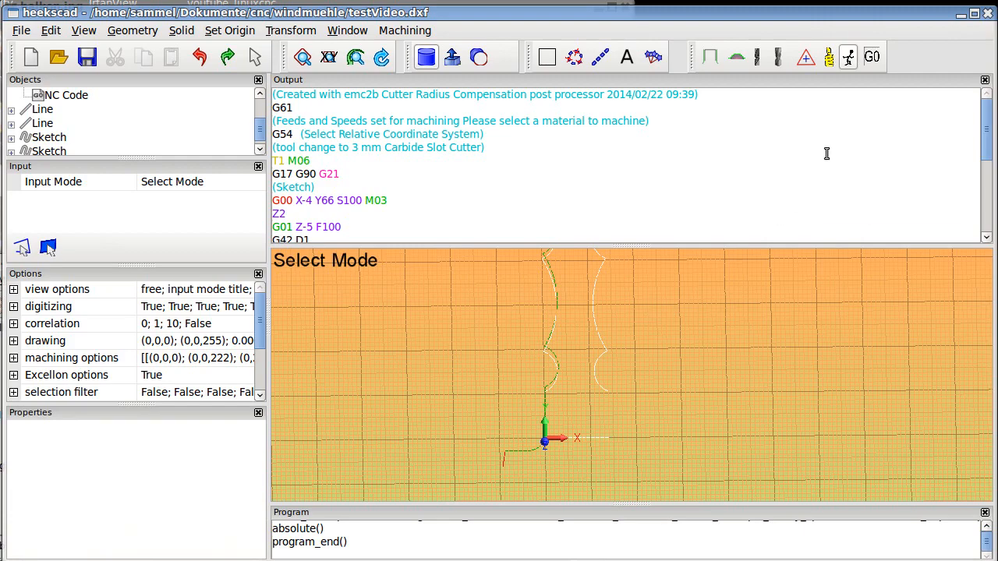
Step: Post-process the program with both profile operations and inspect the toolpaths along both sides of the board
left_click(870, 64)
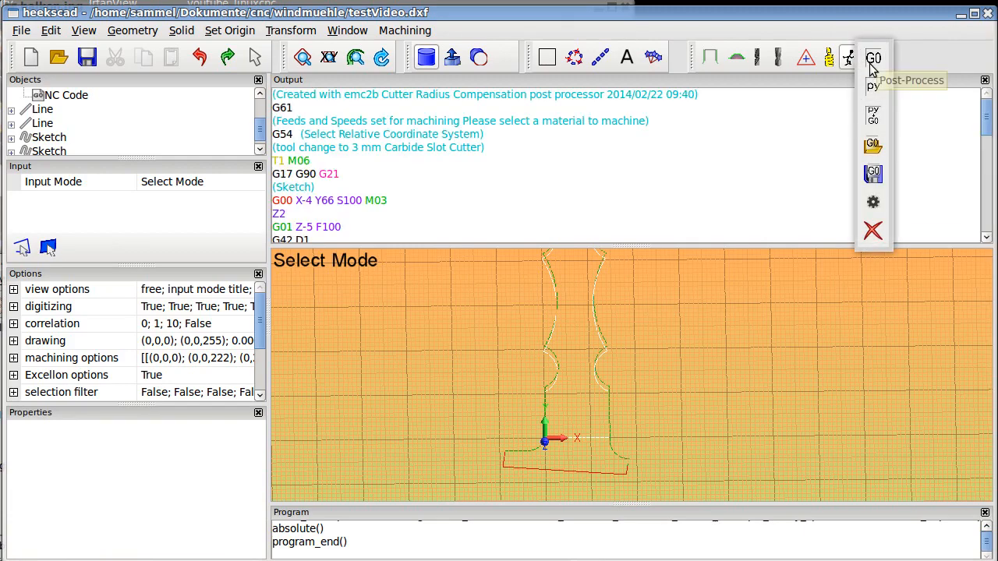
scroll(583, 398, "down", 6)
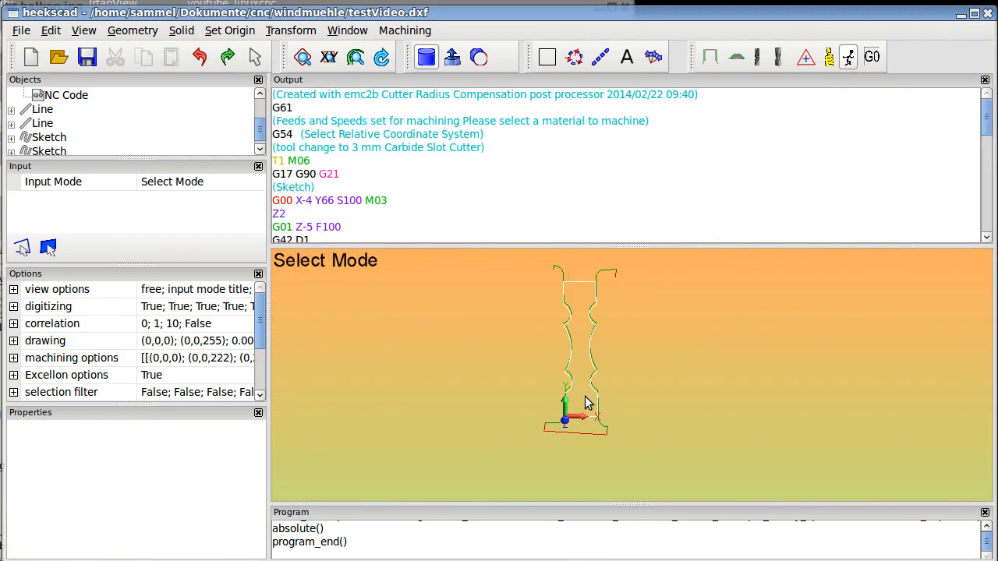
scroll(587, 328, "up", 3)
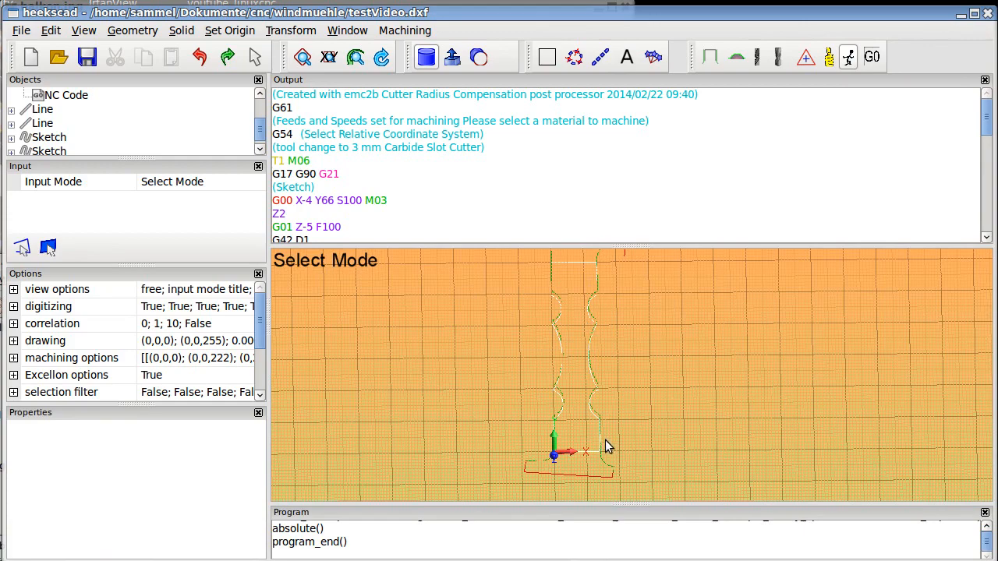
middle_click_drag(605, 439, 619, 490)
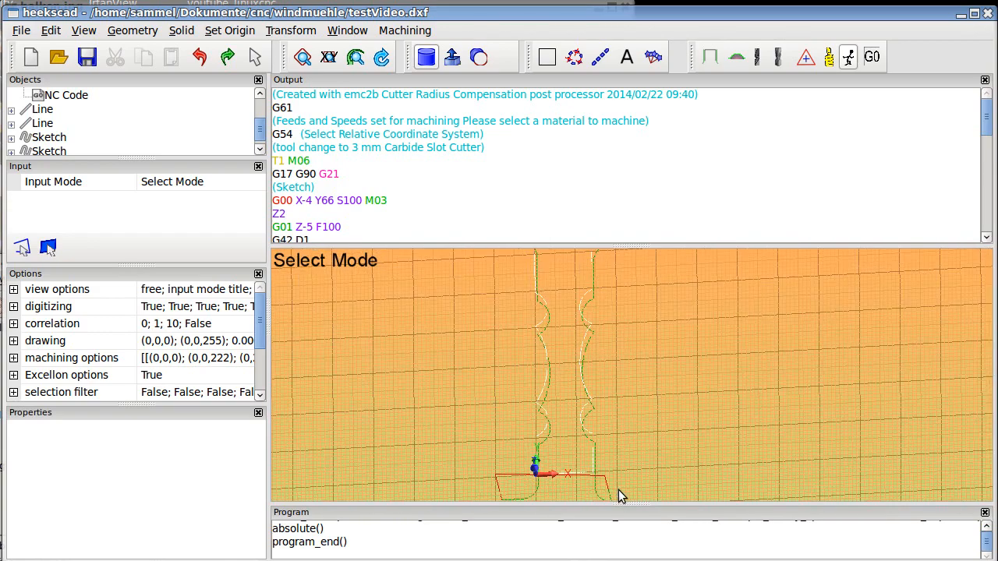
scroll(619, 489, "down", 1)
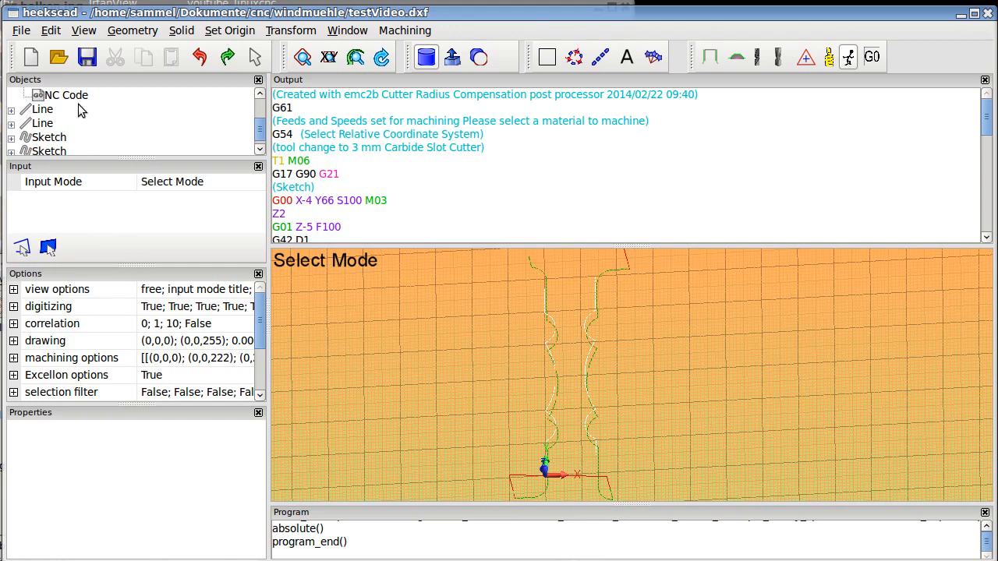
Step: Select the sketch under the second profile operation to examine its properties
scroll(71, 117, "up", 3)
left_click(37, 138)
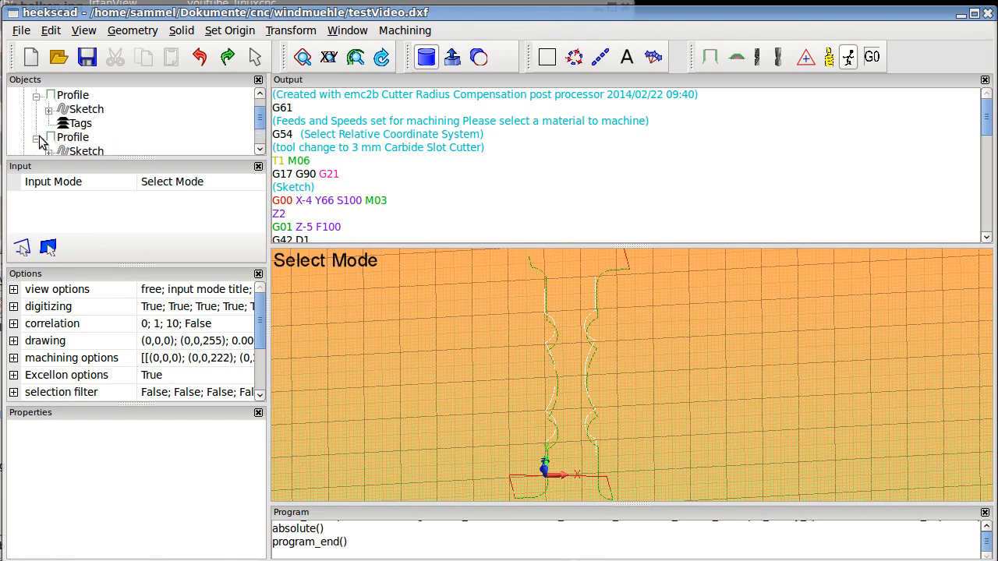
scroll(72, 142, "down", 1)
left_click(86, 128)
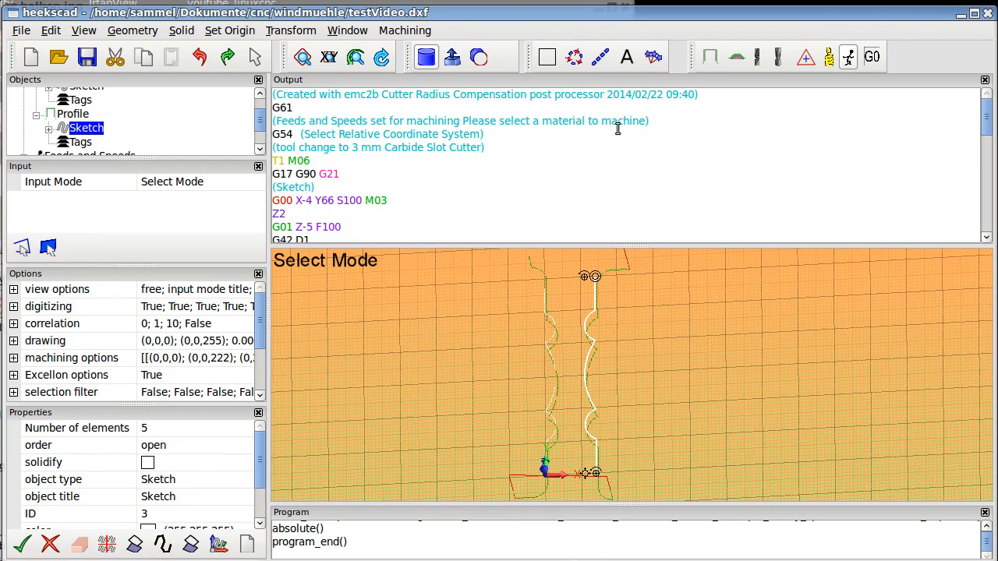
Step: Start saving the generated NC file and browse to the linuxcnc/nc_files folder
left_click(873, 60)
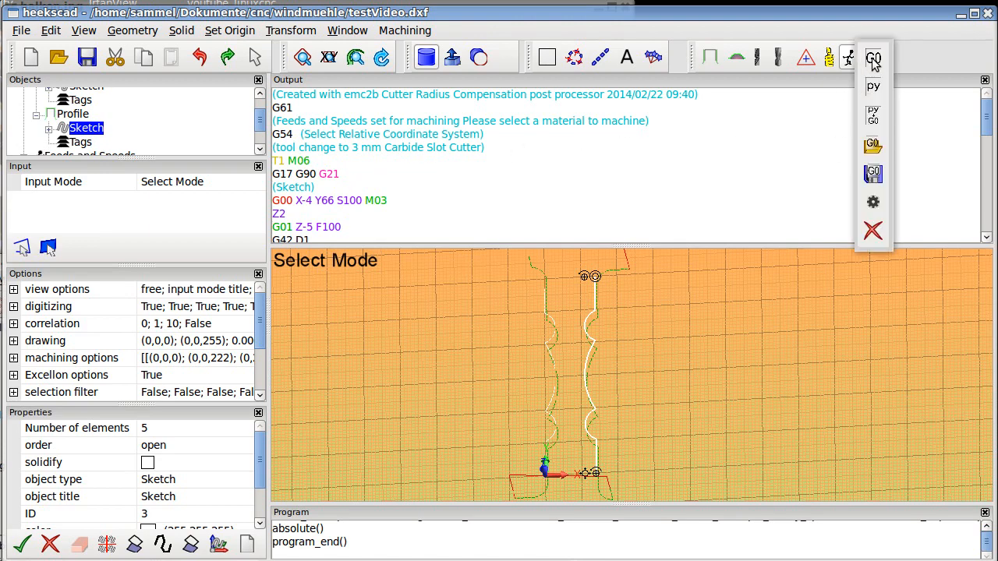
mouse_move(874, 60)
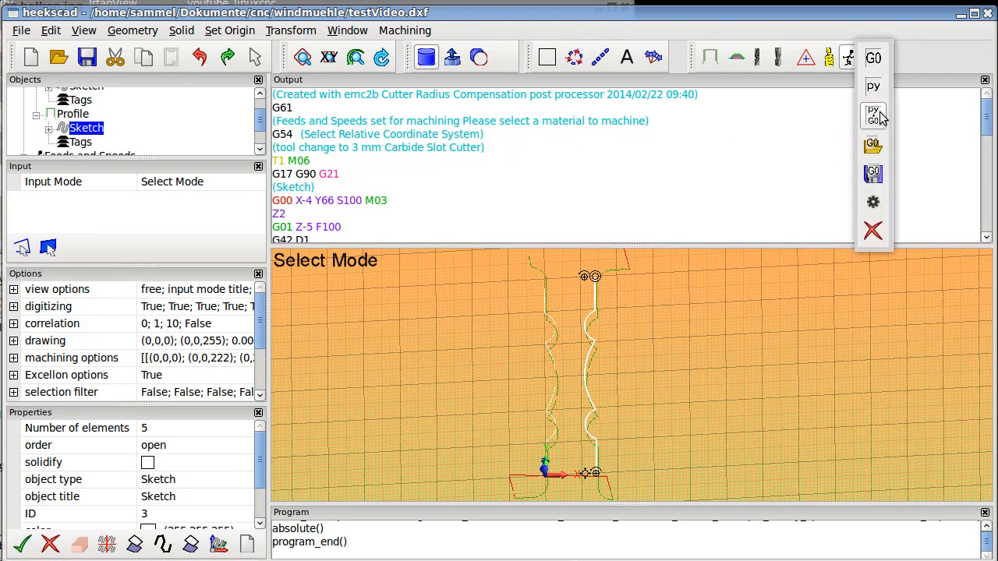
left_click(874, 173)
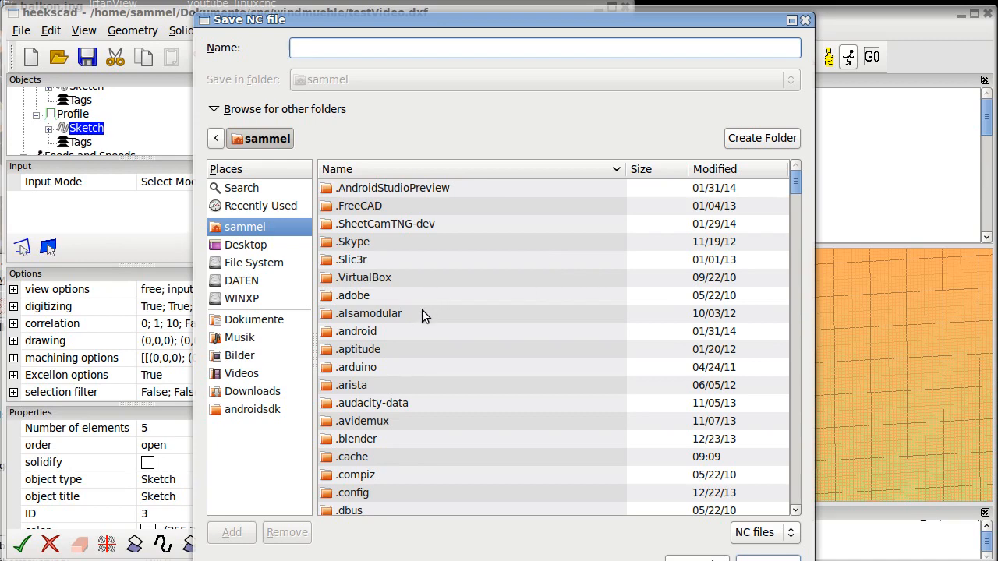
scroll(421, 310, "down", 10)
scroll(424, 415, "down", 20)
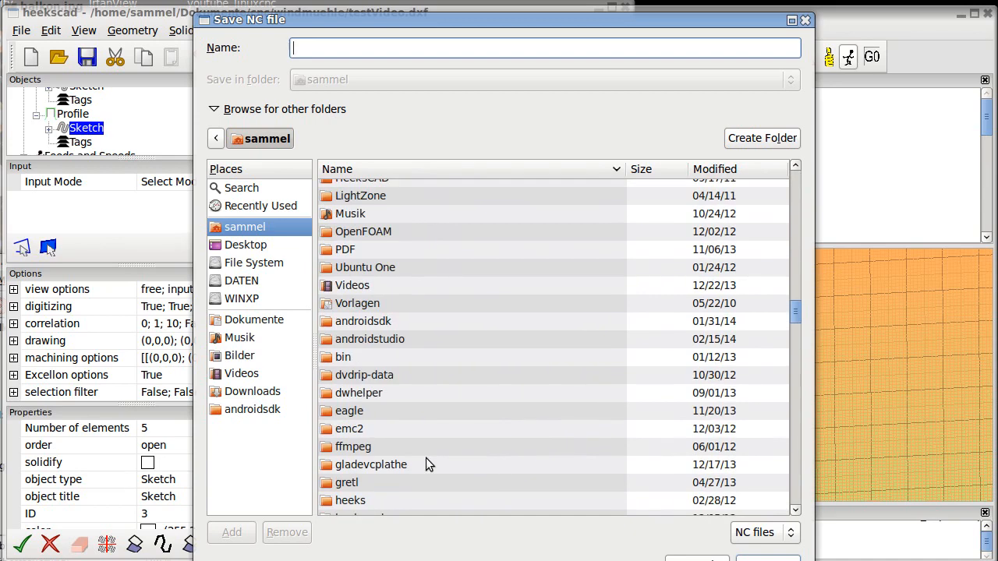
scroll(422, 460, "down", 6)
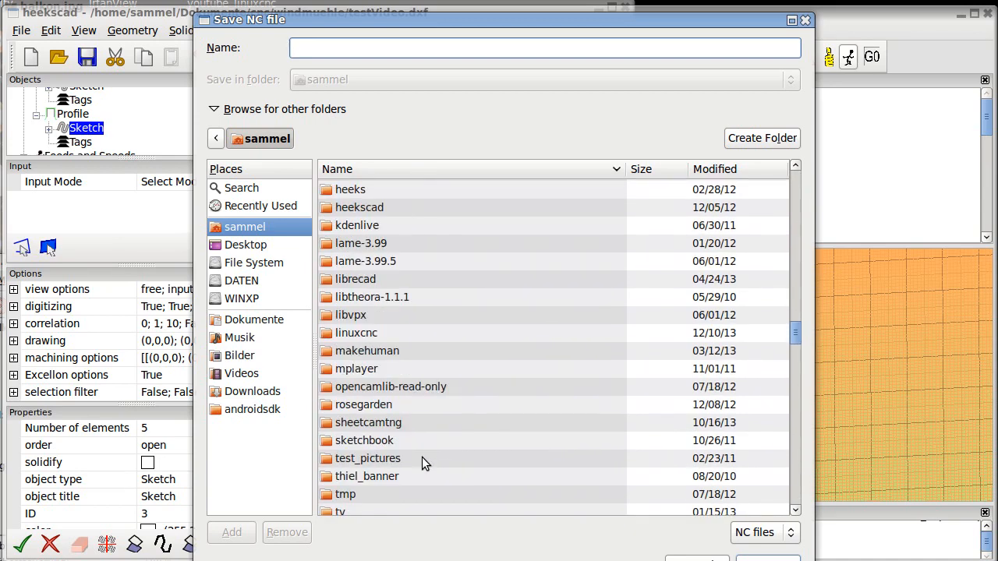
left_click(364, 333)
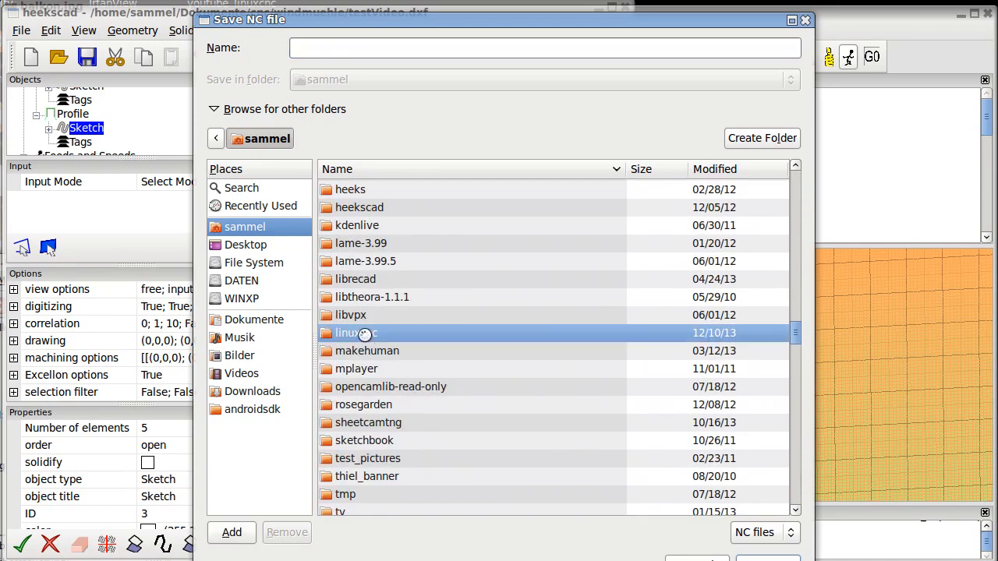
double_click(365, 334)
double_click(345, 261)
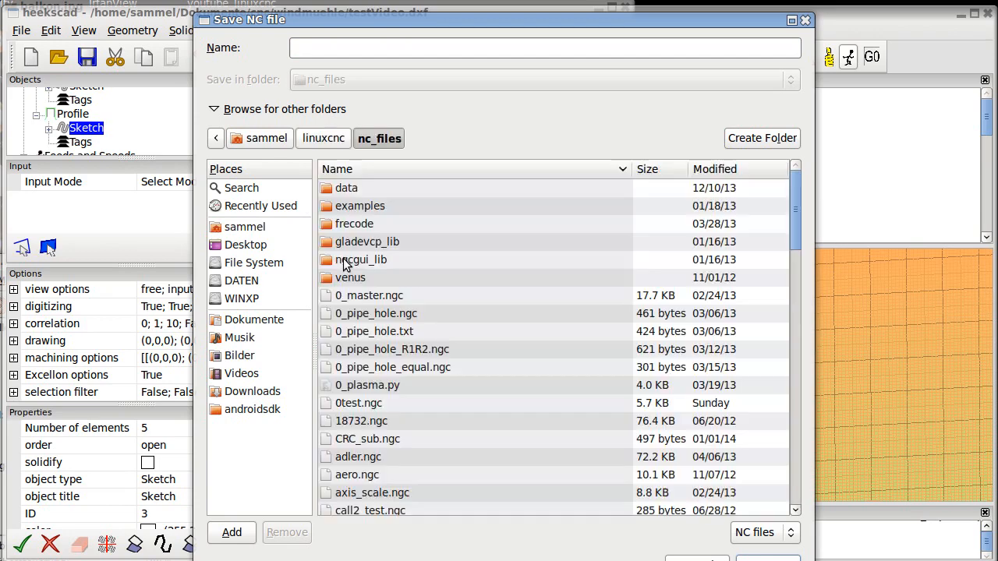
Step: Name the NC file vid_test.ngc and save it in the nc_files folder
left_click(319, 49)
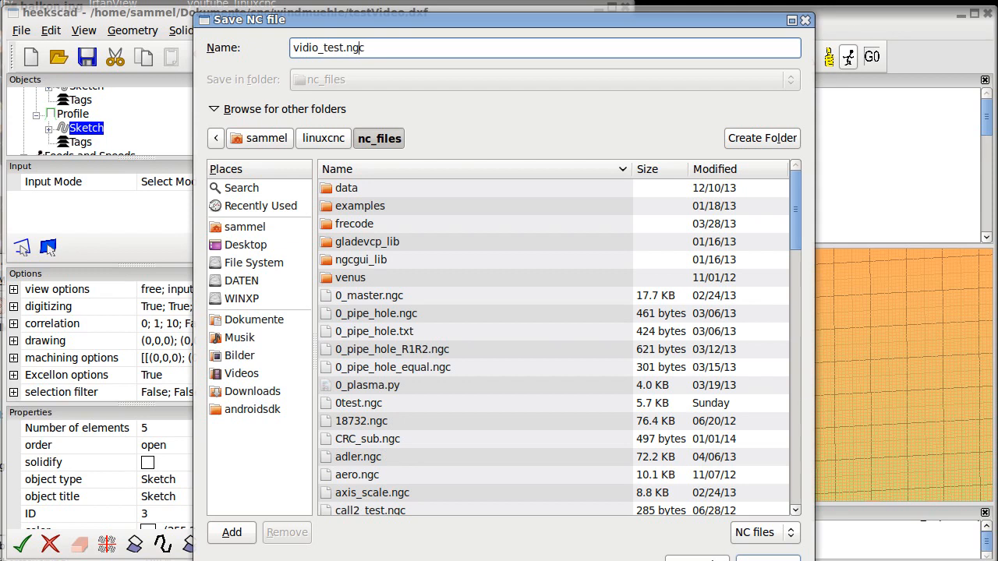
key("Delete")
key("Delete")
key("End")
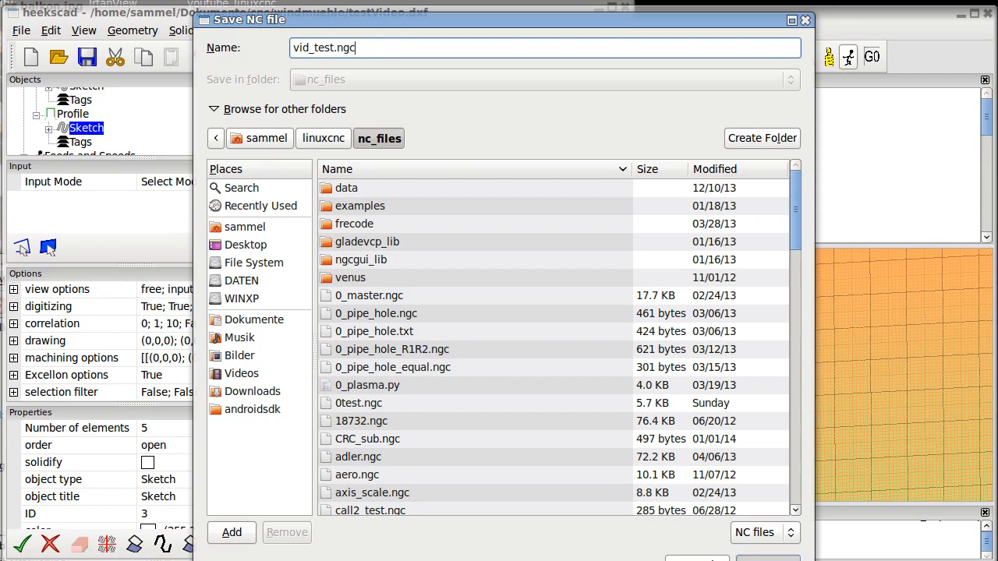
key("Return")
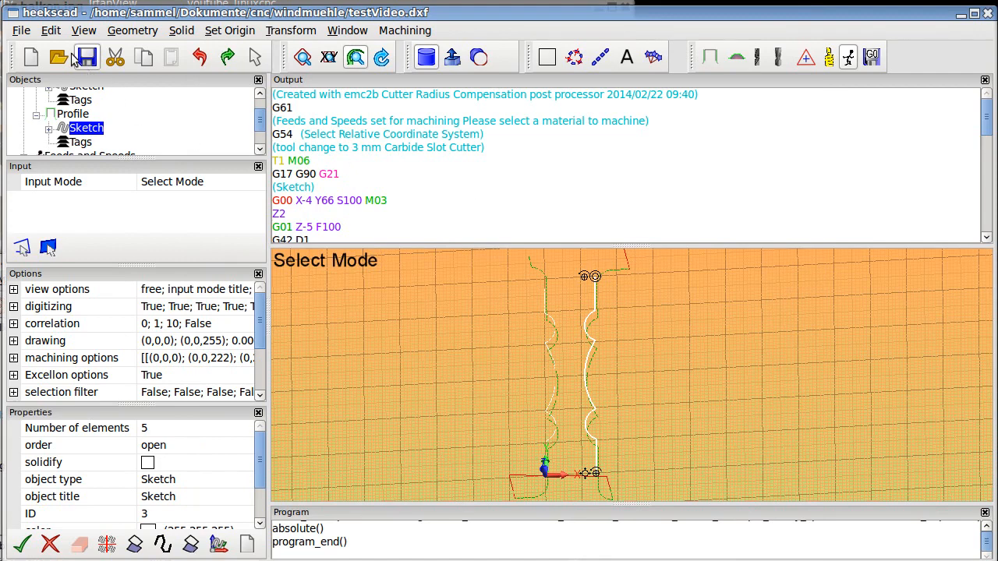
Step: Quit HeeksCAD without saving the changes to testVideo.dxf
left_click(25, 30)
left_click(44, 289)
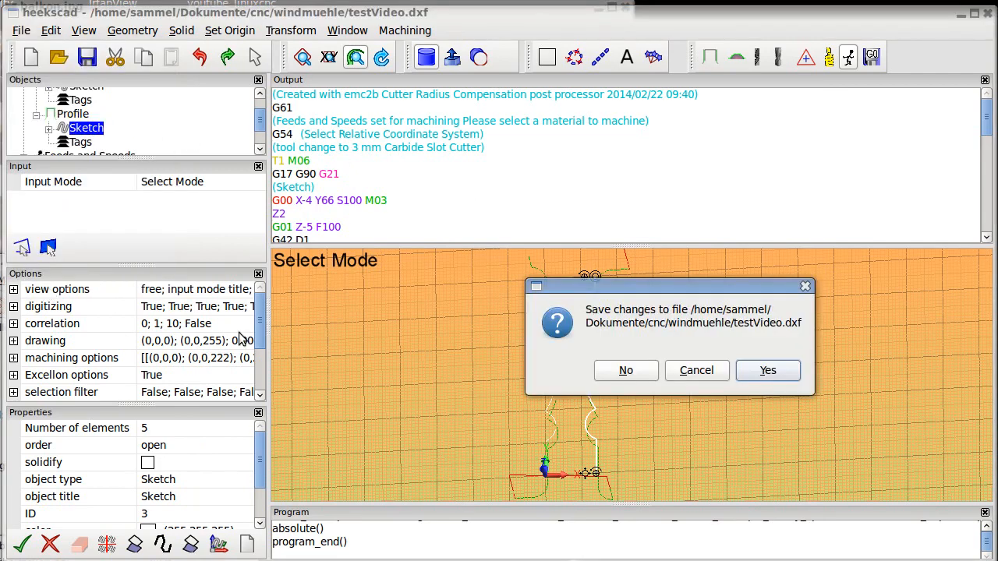
left_click(626, 372)
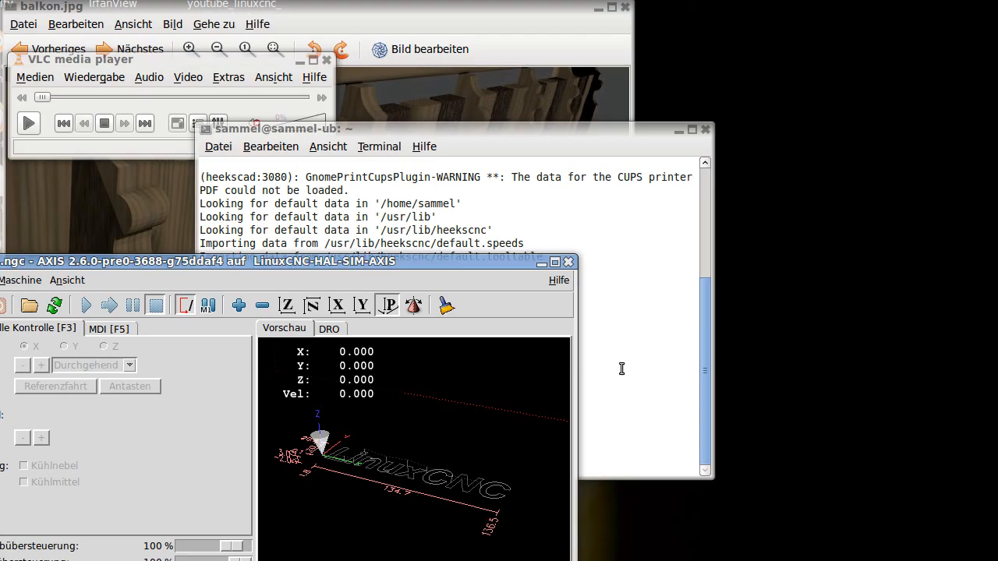
Step: Look through the open desktop windows, including the balkon.jpg image, and close the terminal window
left_click_drag(355, 264, 426, 339)
left_click(167, 231)
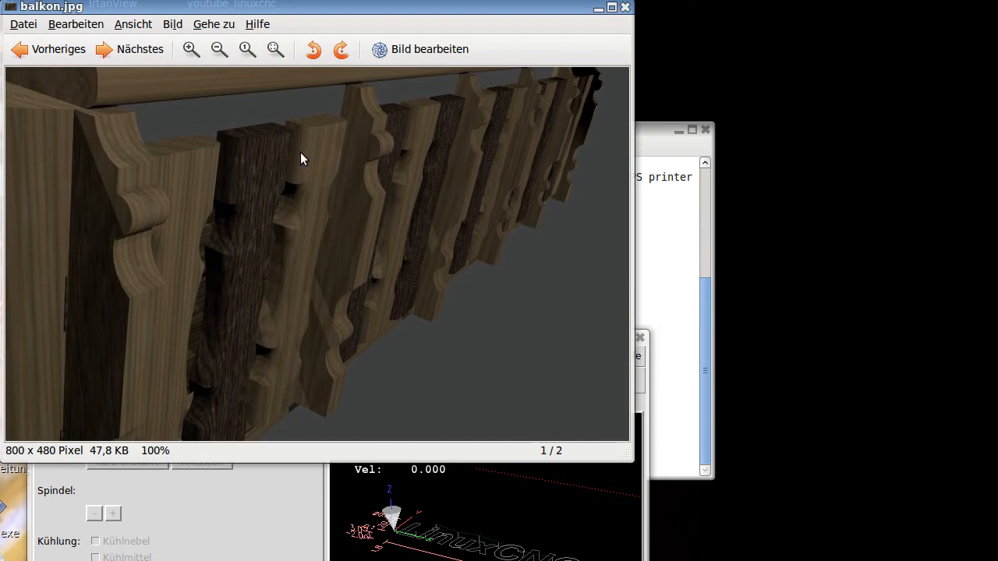
left_click(669, 316)
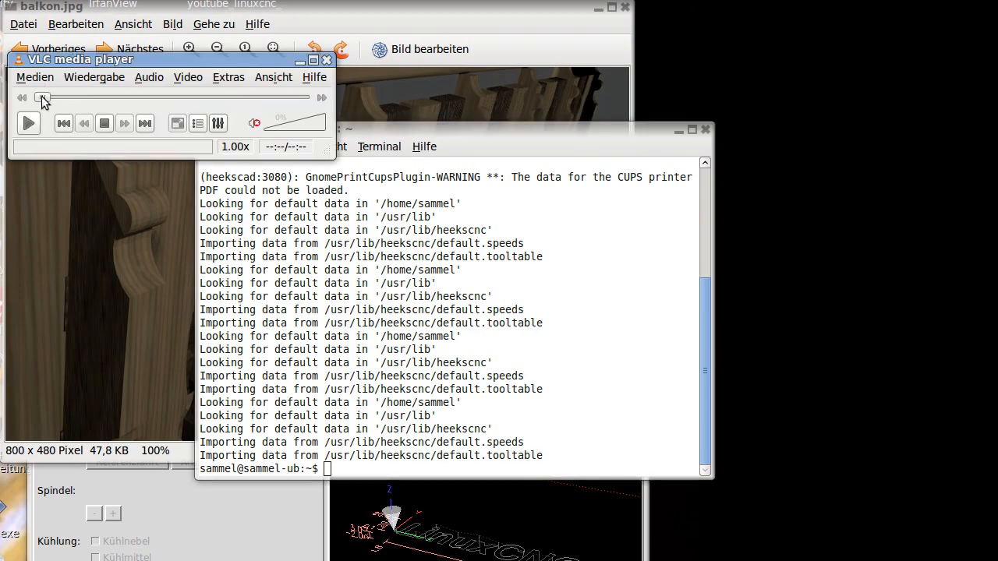
left_click(30, 128)
left_click(432, 156)
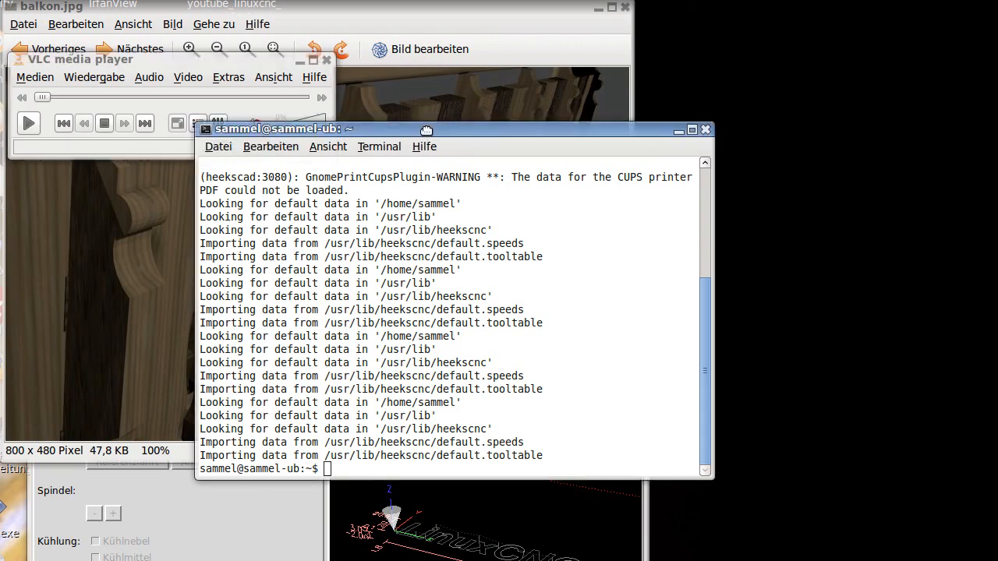
left_click(706, 131)
Step: Switch to the LinuxCNC AXIS window, move it to the screen's upper edge and widen it for a larger preview
left_click(227, 535)
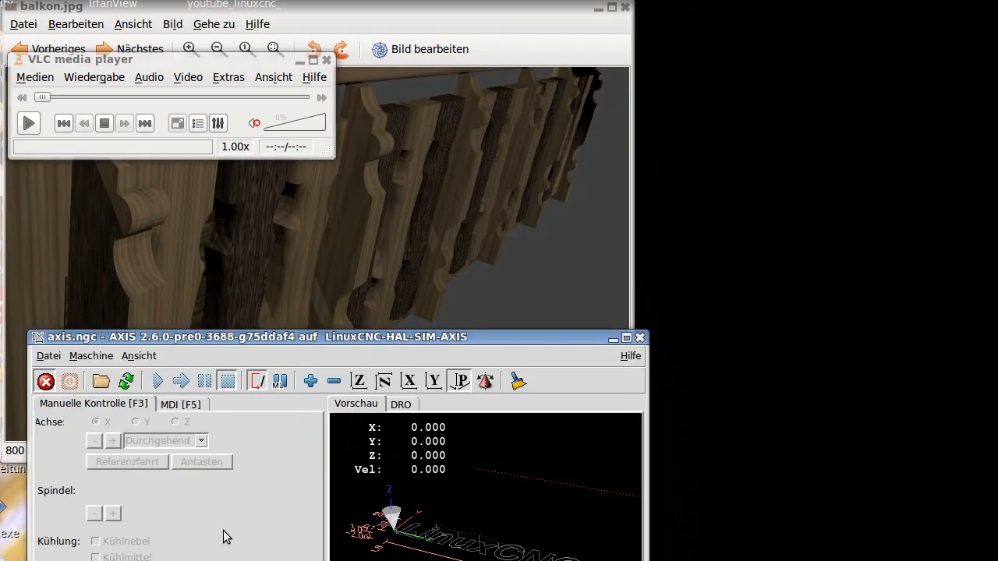
left_click_drag(197, 340, 169, 8)
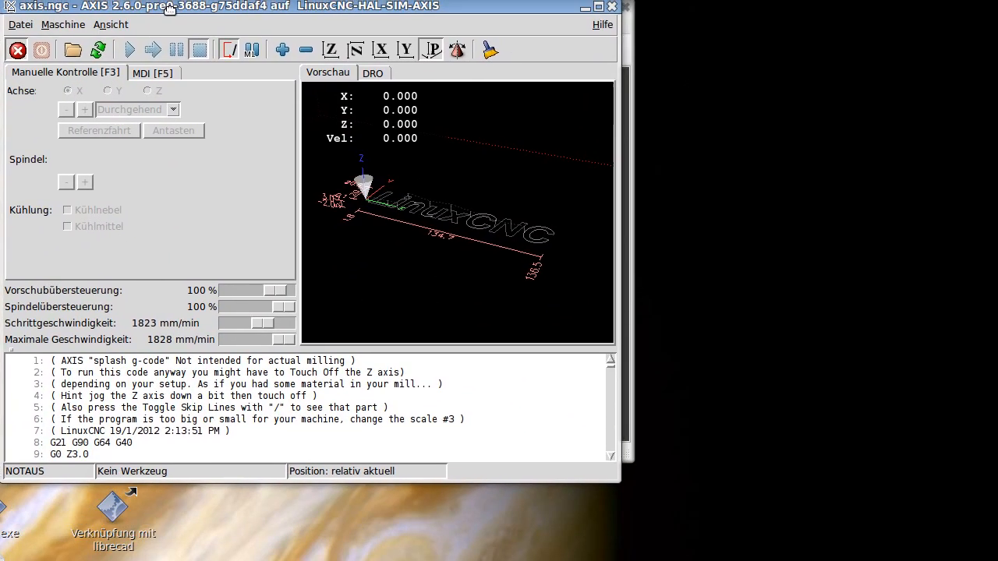
left_click_drag(626, 234, 951, 190)
Step: Switch to gedit, set tool T1's diameter to D4.0 in the sim_mm.tbl tool table and save the file
left_click(16, 560)
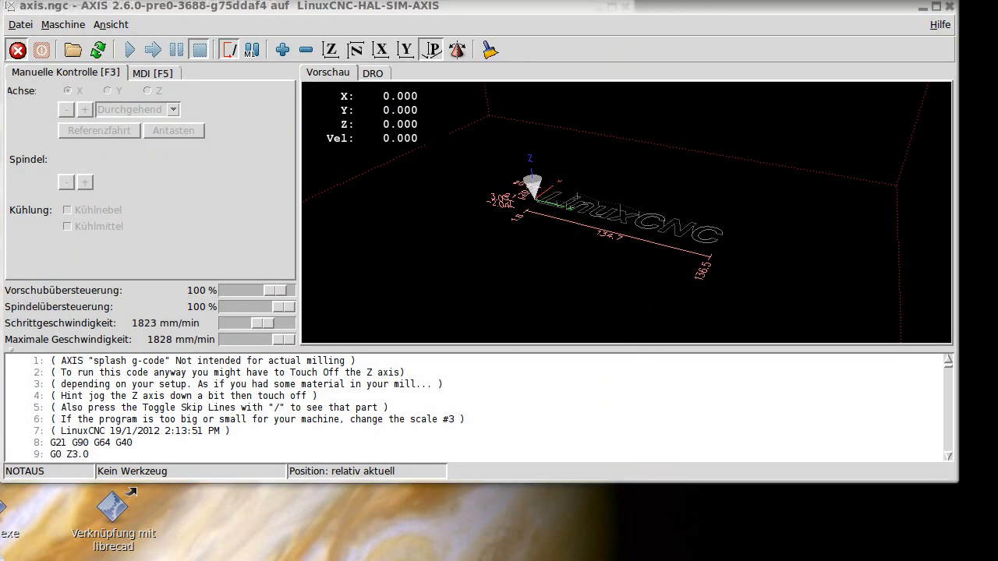
left_click_drag(290, 559, 265, 454)
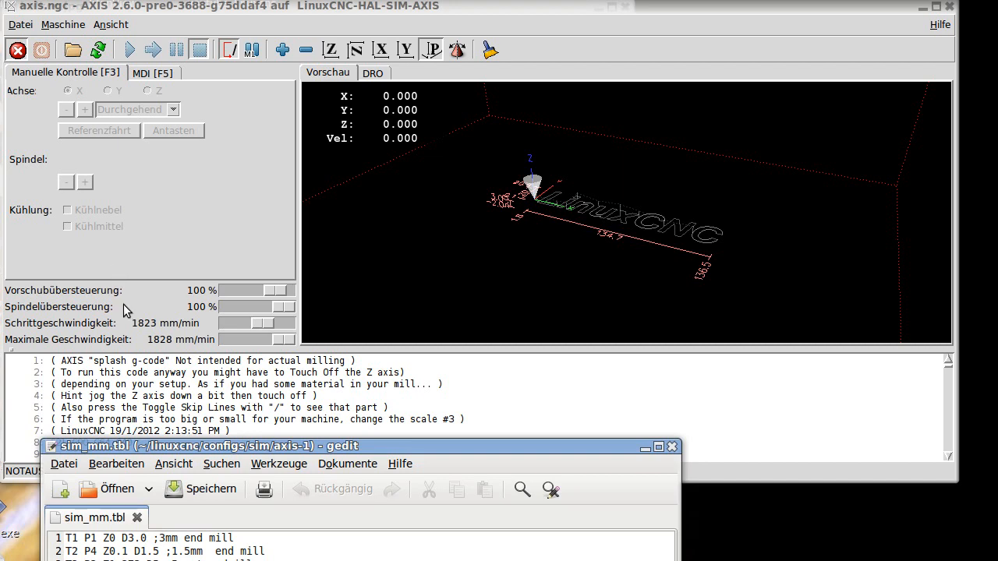
left_click(127, 538)
type("4")
key("Return")
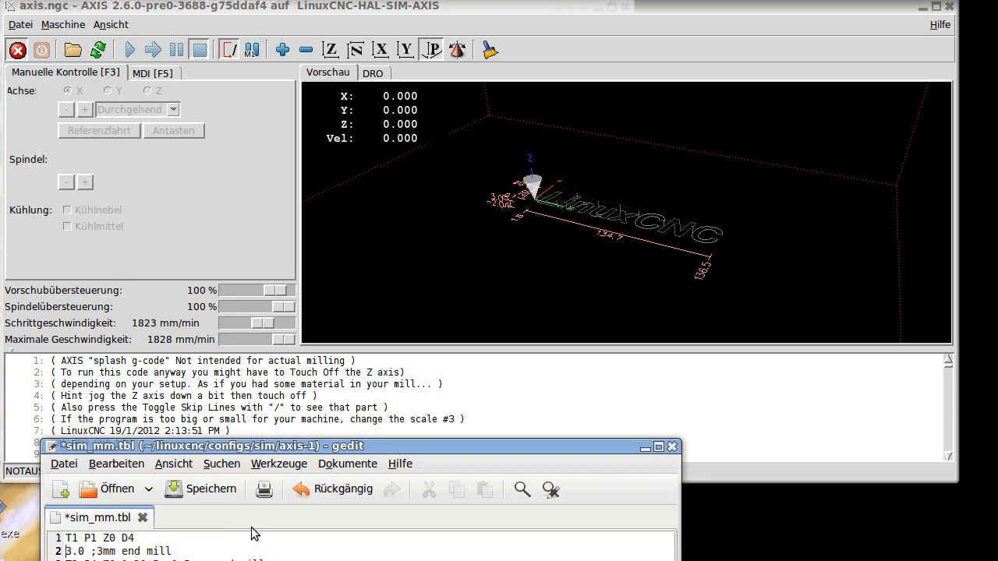
key("BackSpace")
key("Delete")
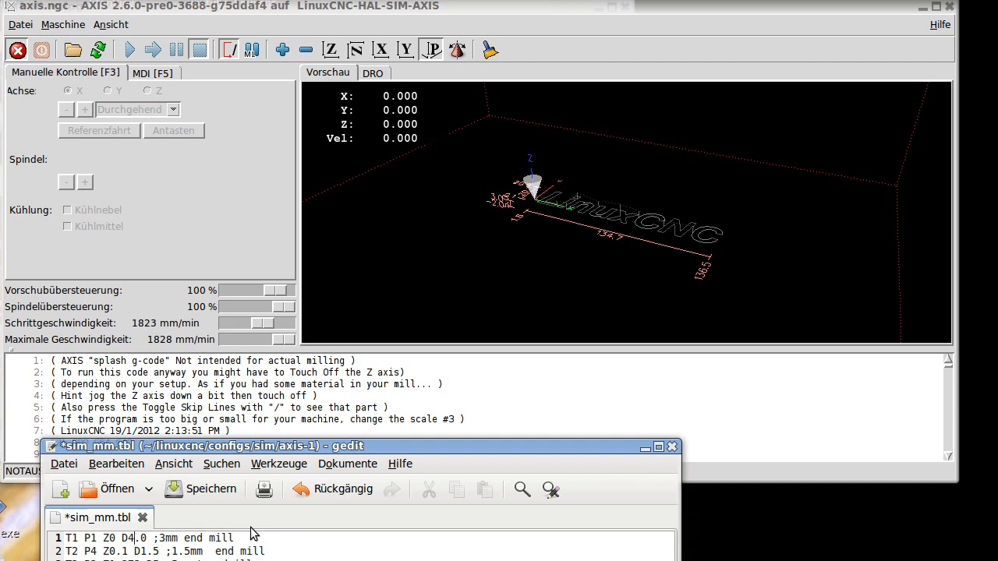
left_click(191, 489)
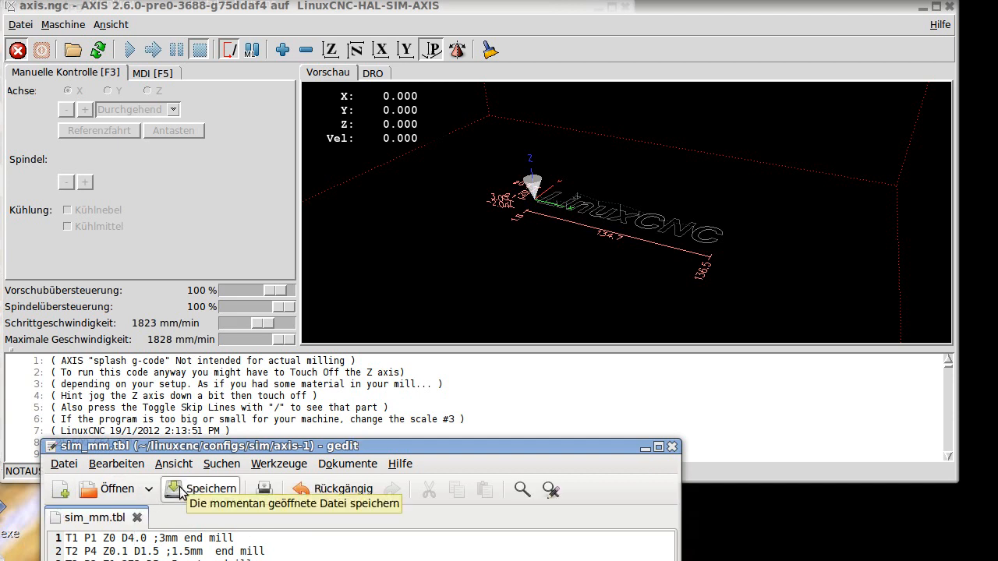
Step: Switch to AXIS, power on the machine from its emergency stop and home all axes
left_click(24, 53)
left_click(41, 50)
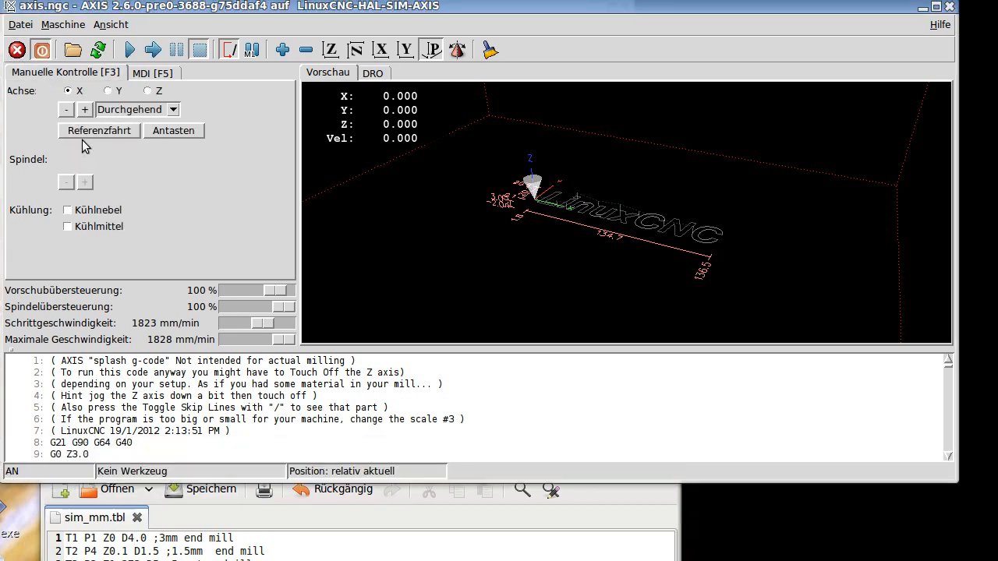
left_click(84, 132)
scroll(634, 186, "up", 2)
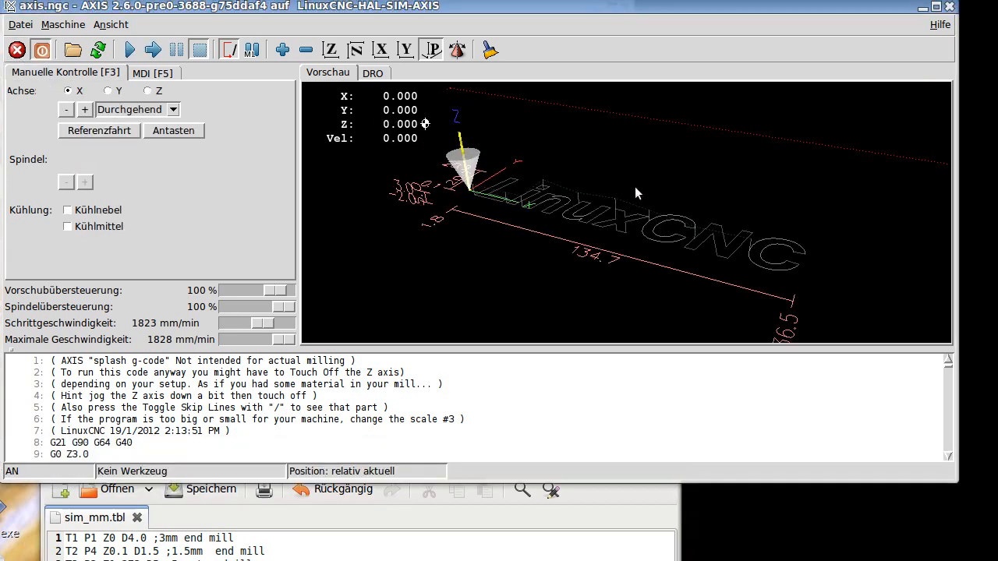
scroll(636, 188, "up", 2)
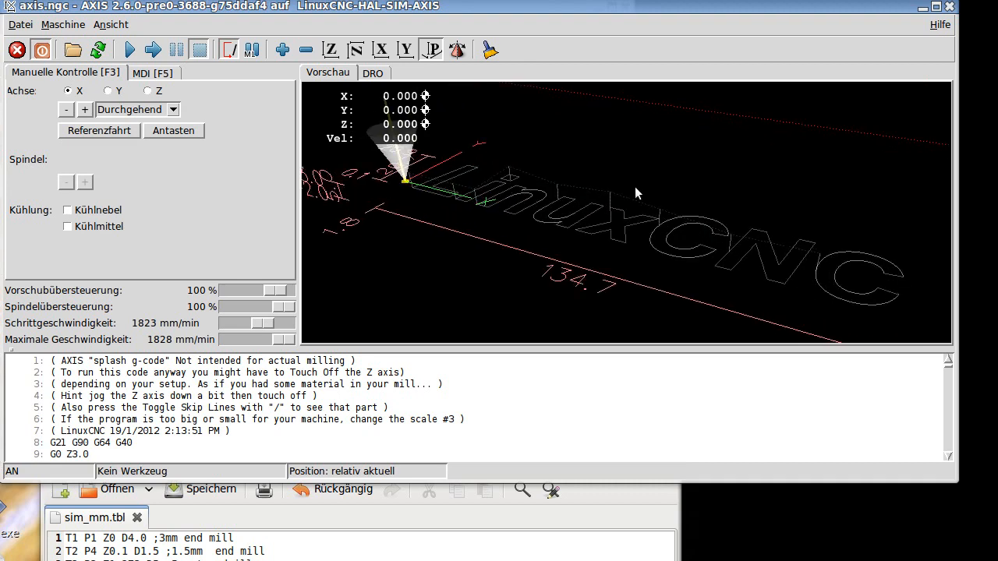
Step: Reload the tool table in AXIS and open the vid_test.ngc program from the nc_files folder
left_click(21, 24)
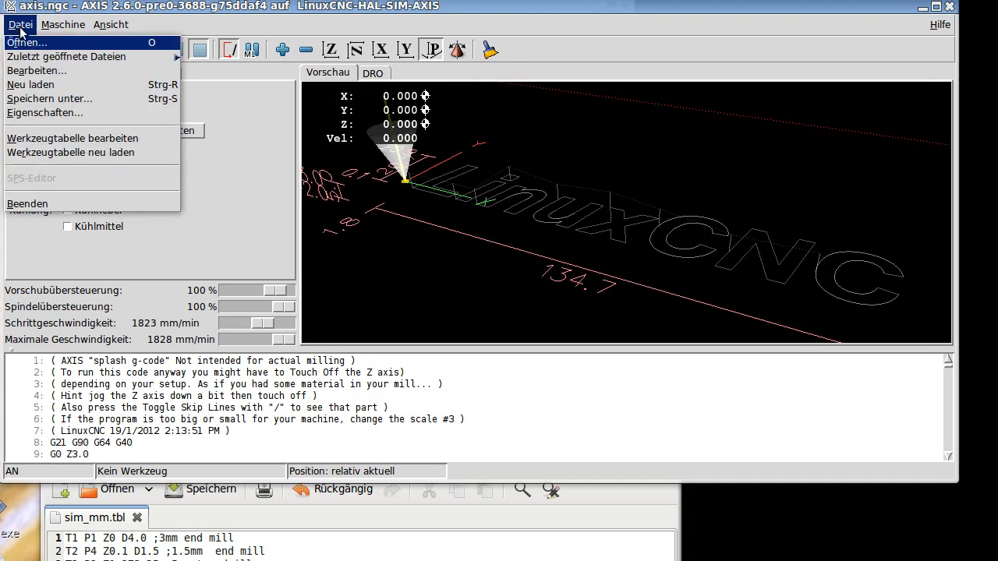
left_click(57, 154)
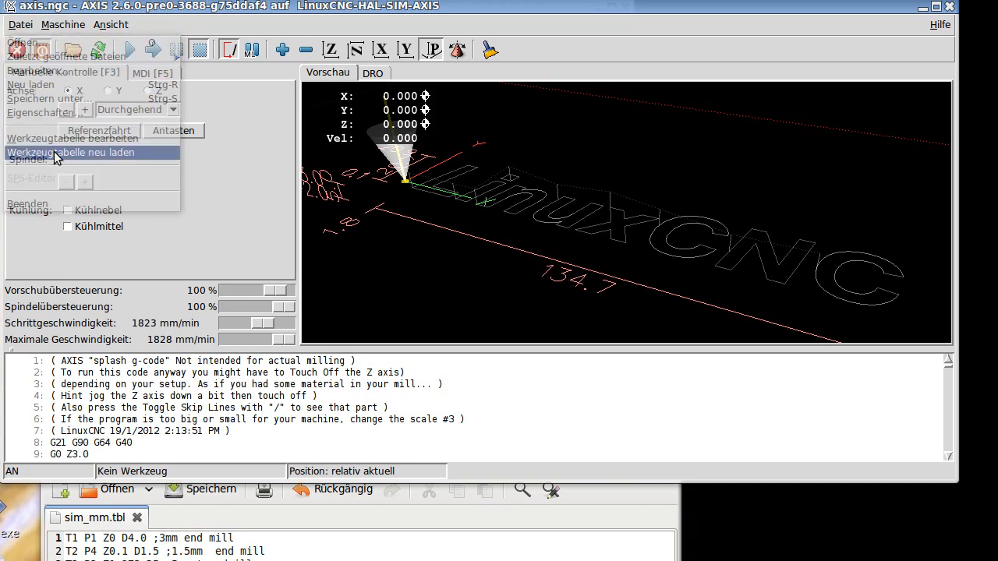
left_click(22, 24)
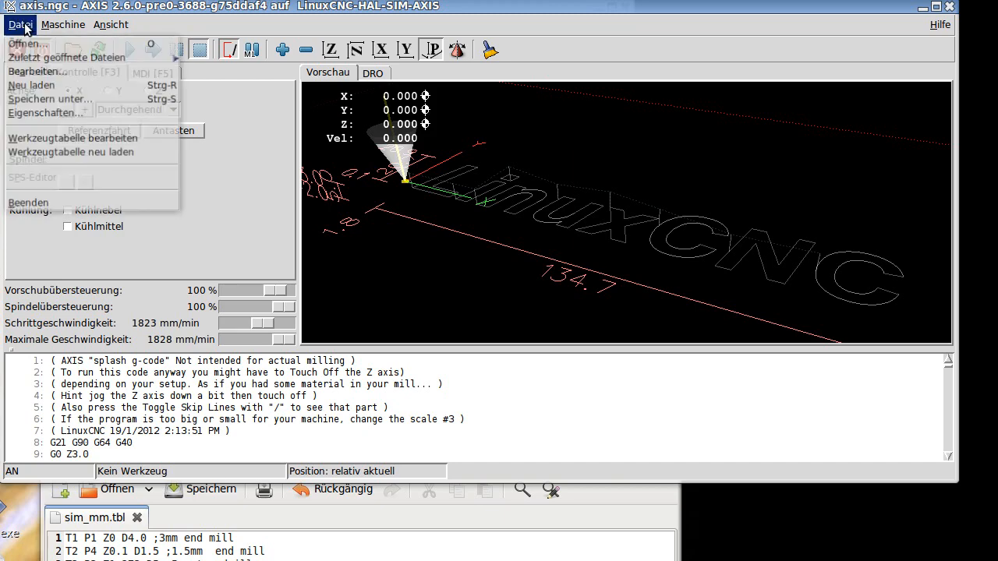
left_click(28, 42)
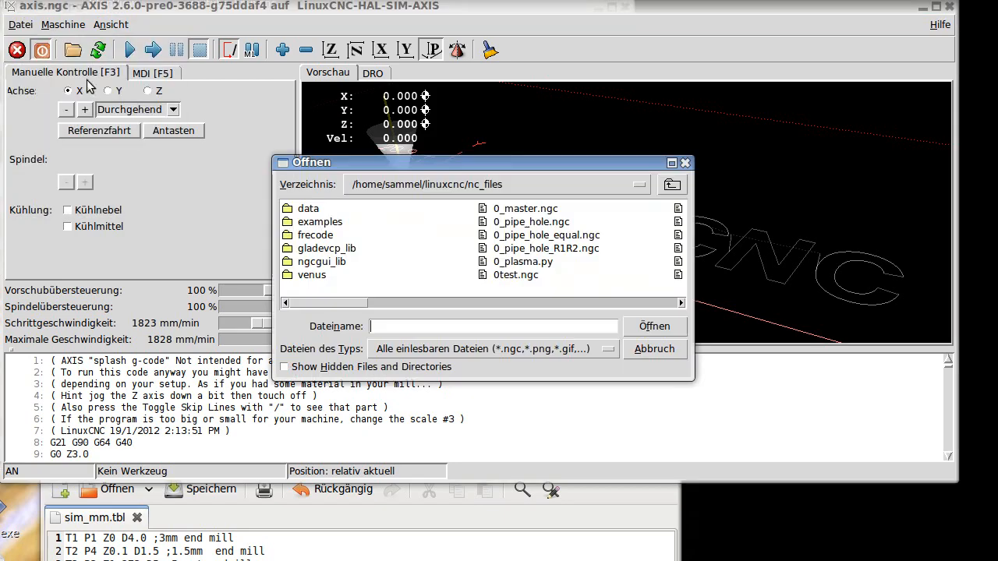
left_click_drag(331, 303, 603, 290)
left_click(506, 264)
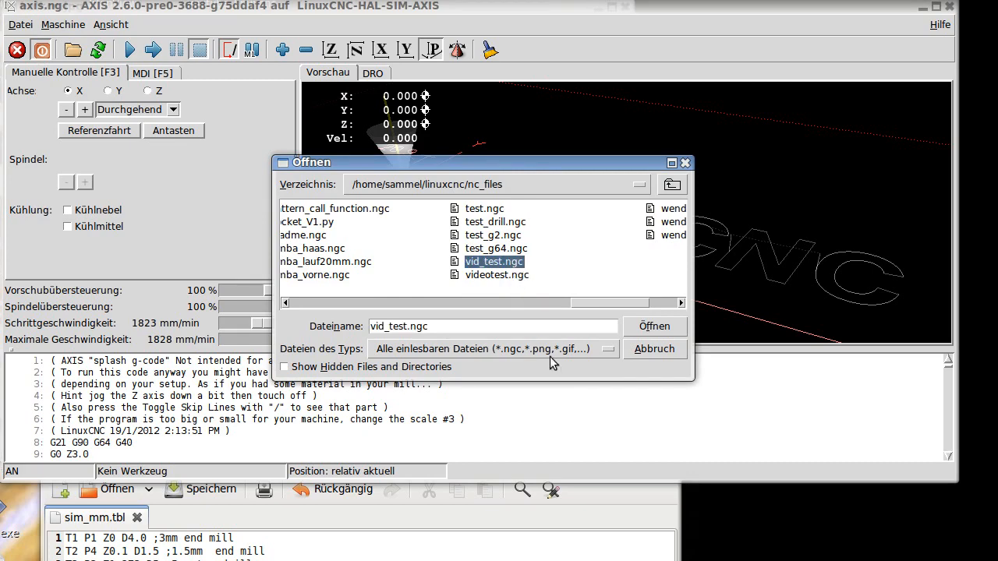
left_click(655, 328)
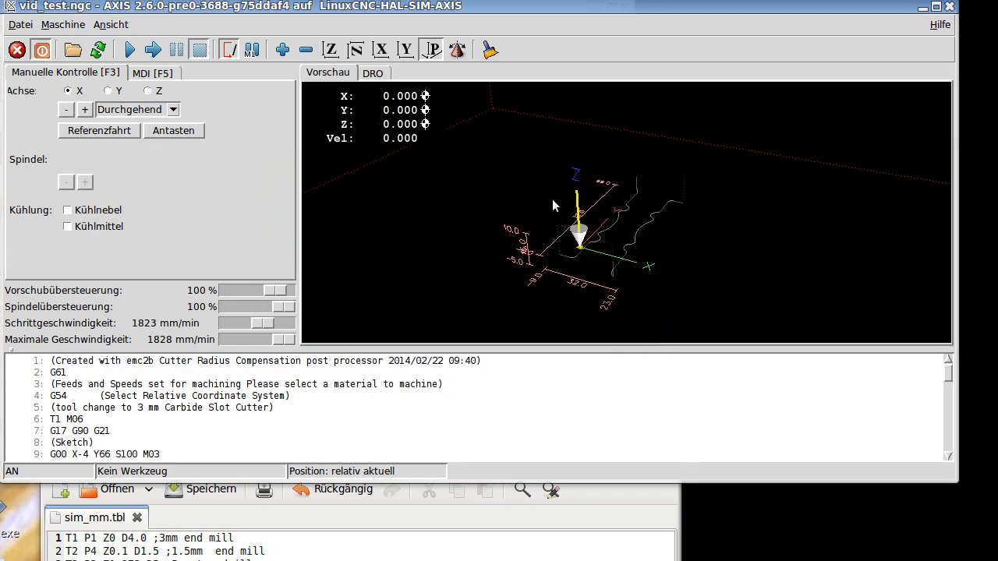
Step: Run the vid_test.ngc program in the Z view, confirming the change to tool 1 and raising the feed override to 120 %
left_click(330, 49)
scroll(645, 166, "up", 4)
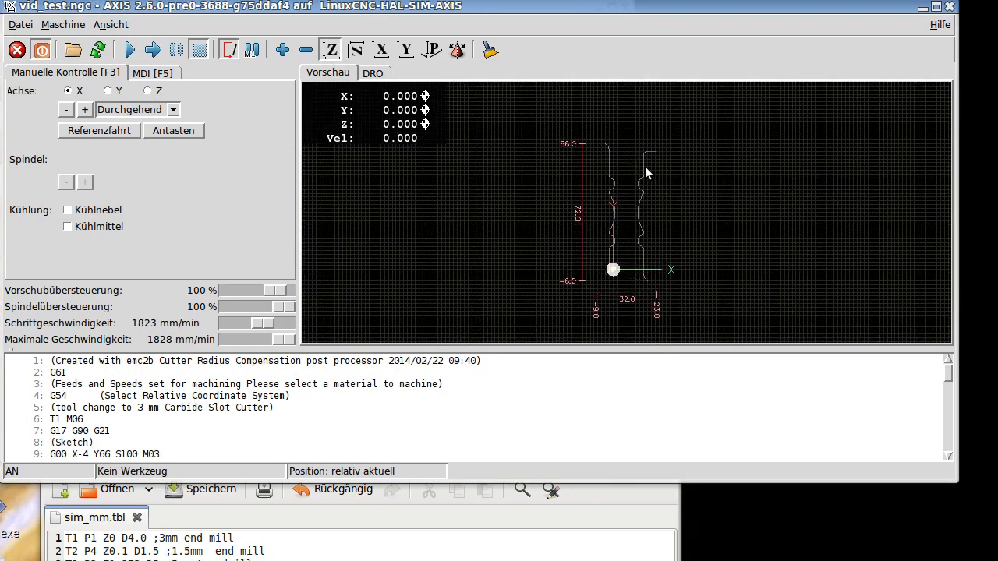
scroll(645, 166, "up", 1)
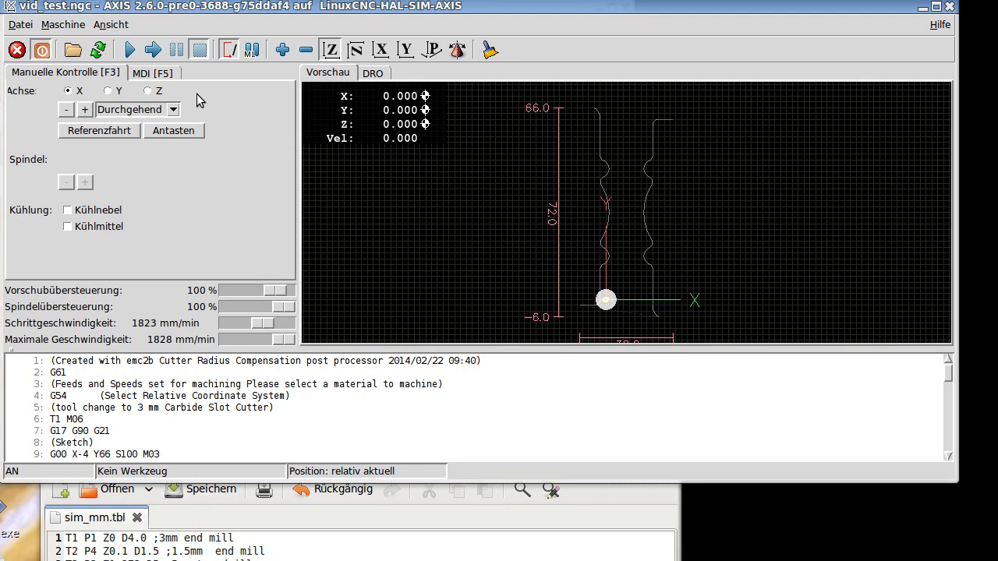
left_click(131, 51)
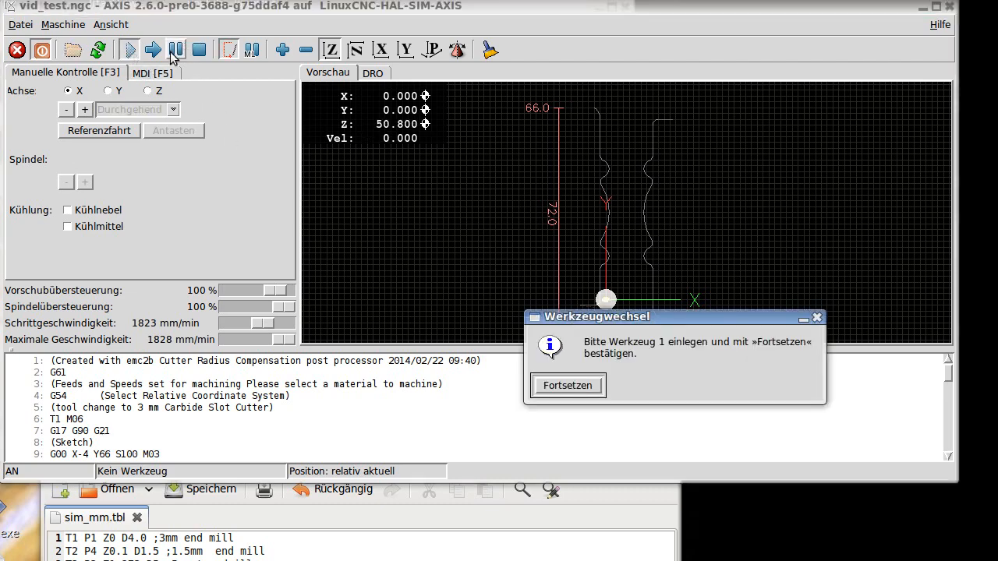
left_click(563, 386)
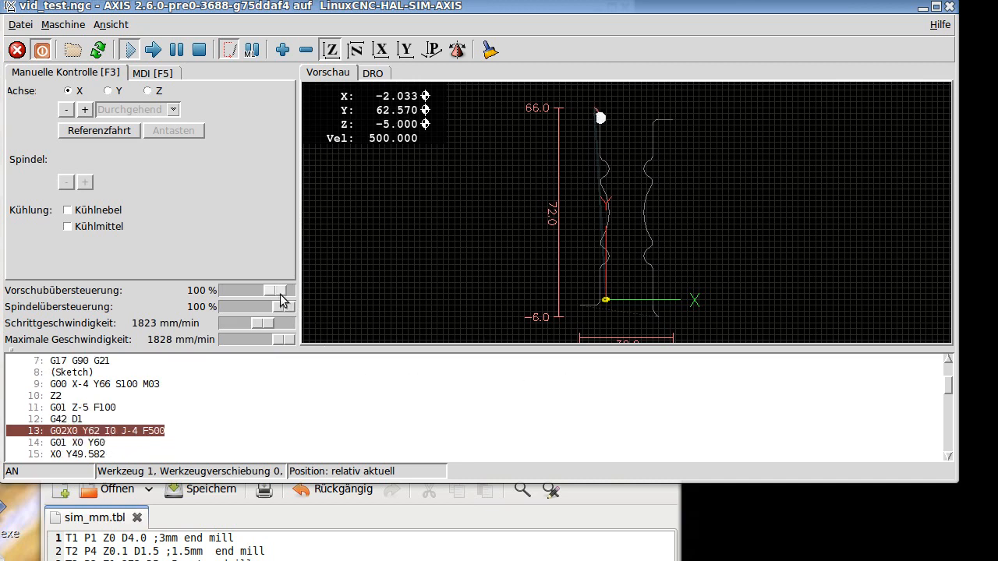
left_click_drag(274, 290, 308, 297)
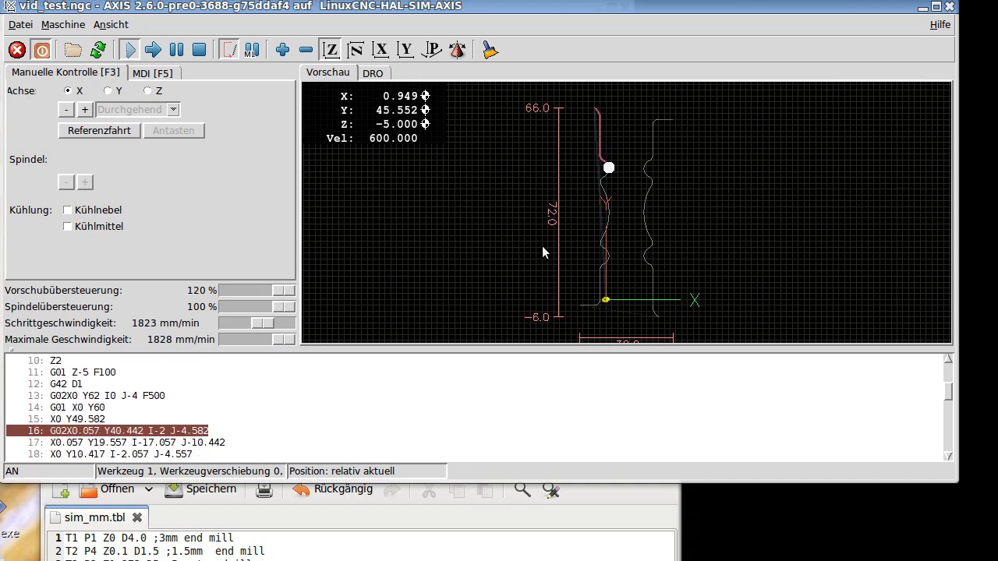
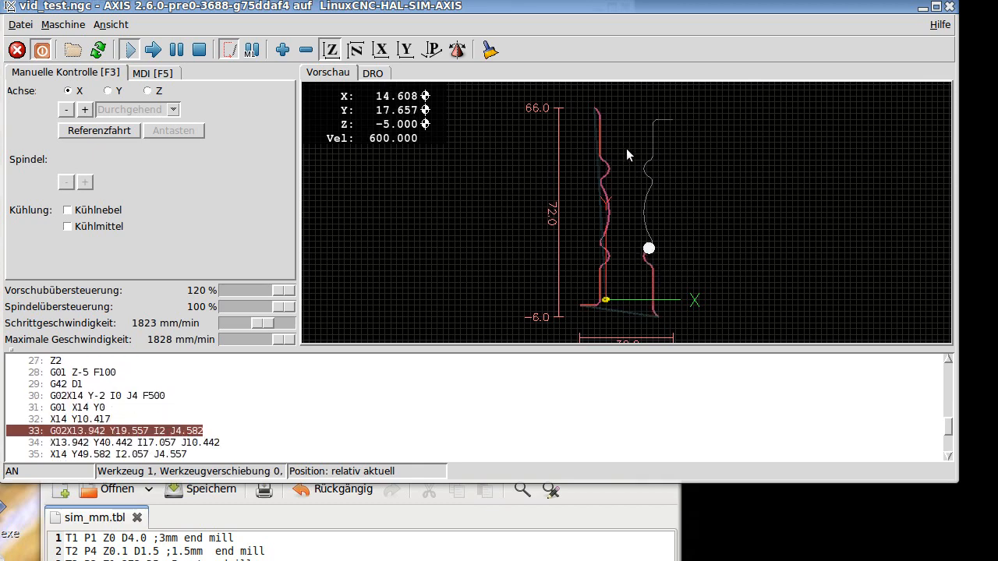
scroll(623, 178, "down", 2)
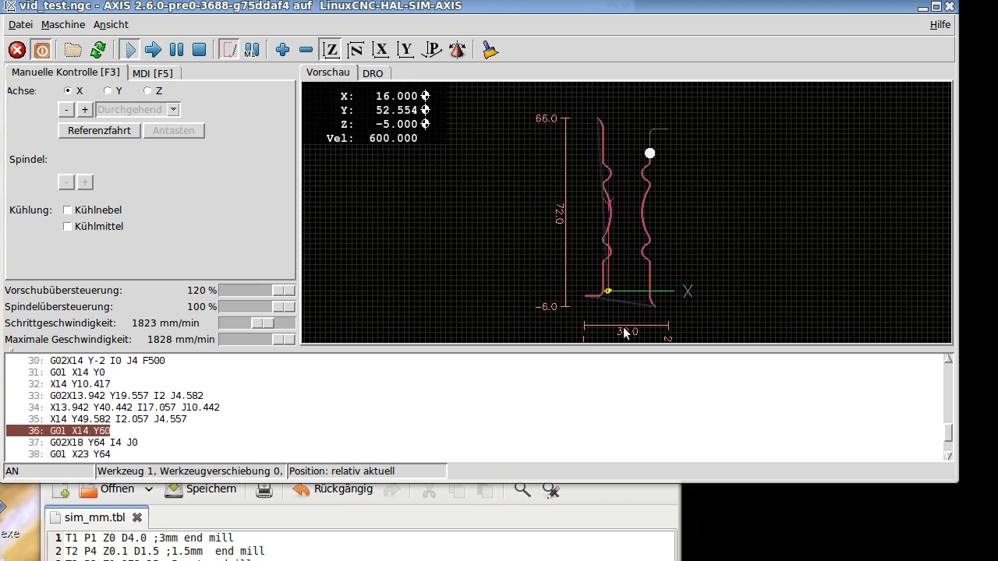
scroll(639, 320, "up", 2)
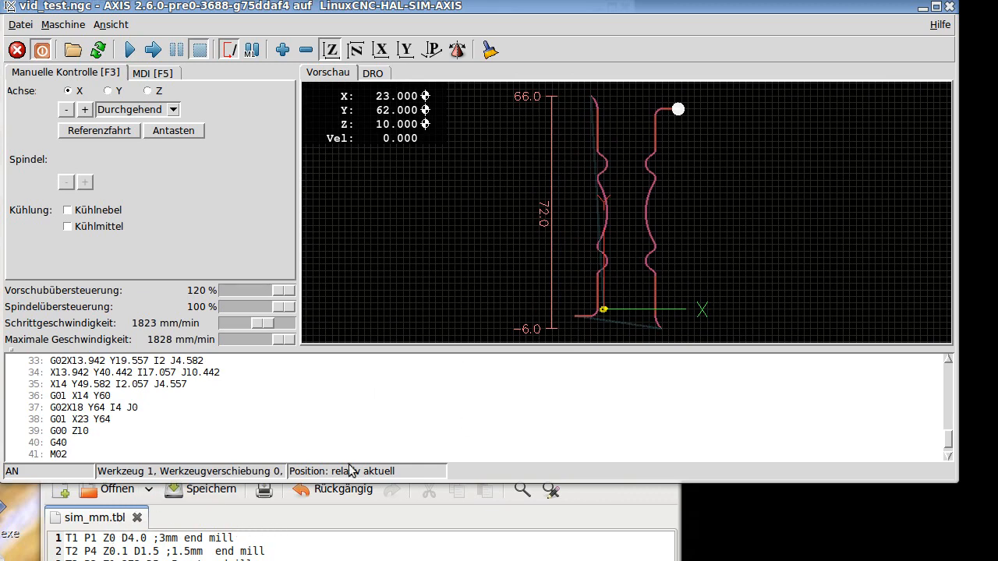
Step: Switch to gedit, set tool T1's diameter to D3.0 in the sim_mm.tbl tool table and save the file
left_click(128, 538)
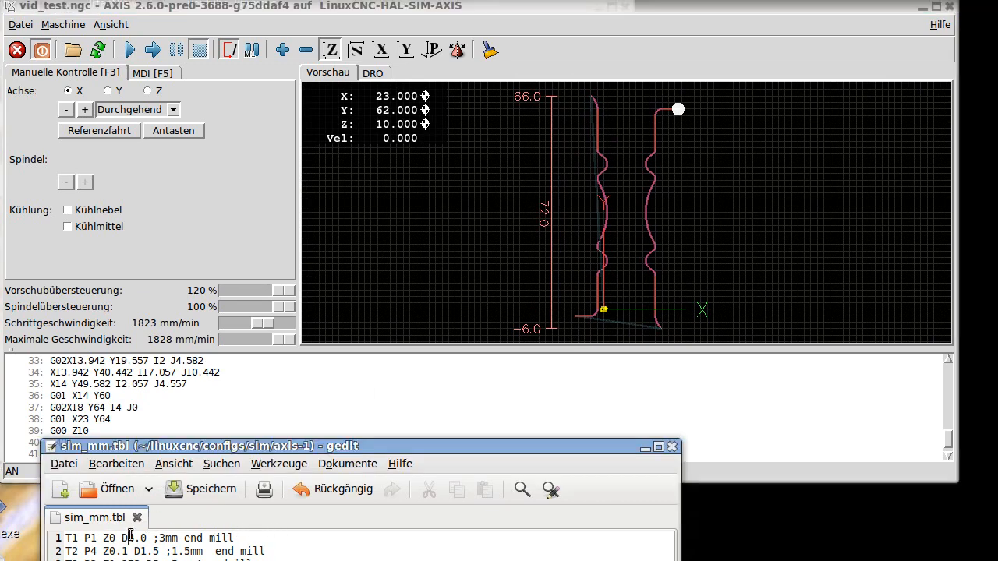
left_click(164, 492)
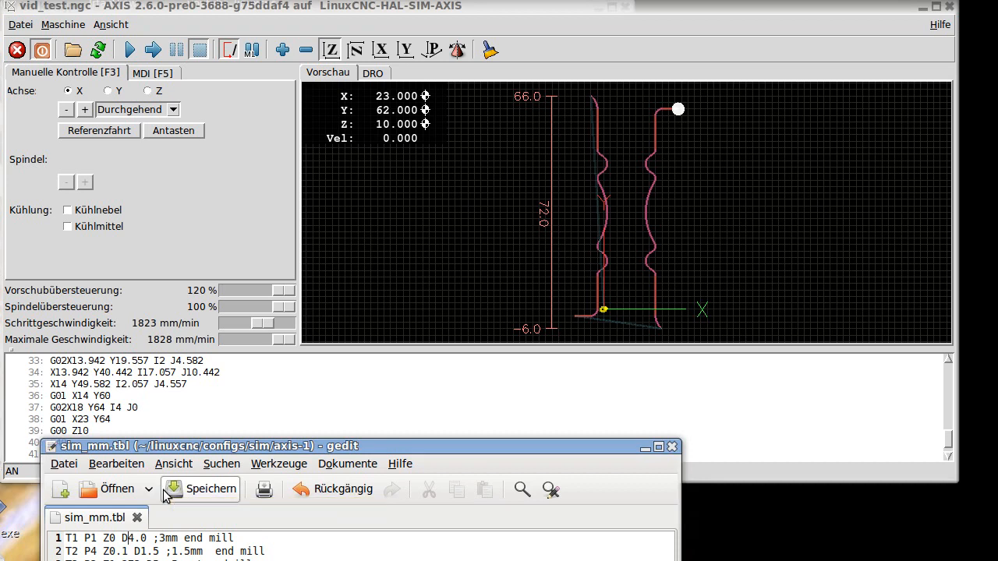
type("3")
key("Delete")
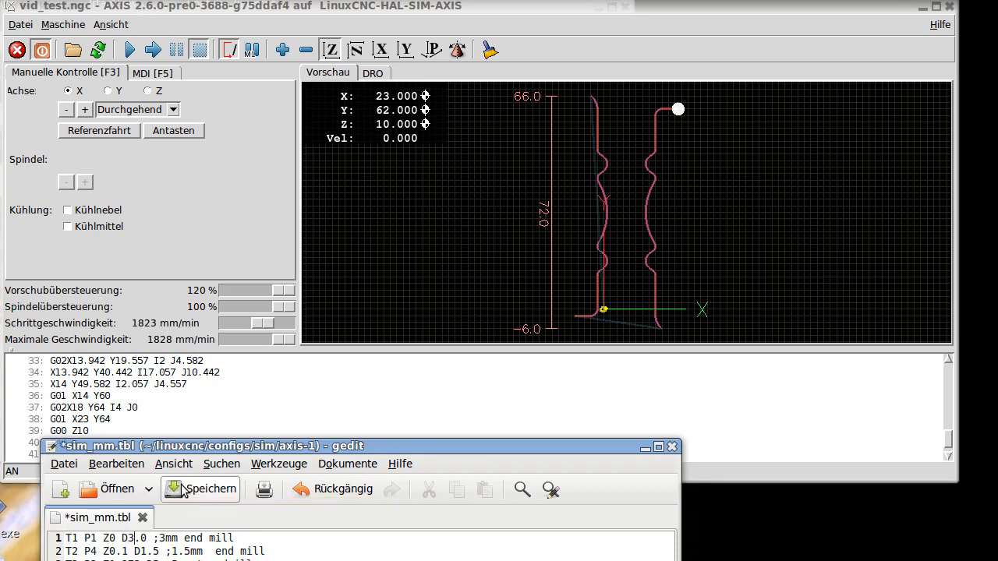
left_click(179, 485)
Step: Switch to AXIS and reload both the tool table and the vid_test.ngc program
left_click(20, 24)
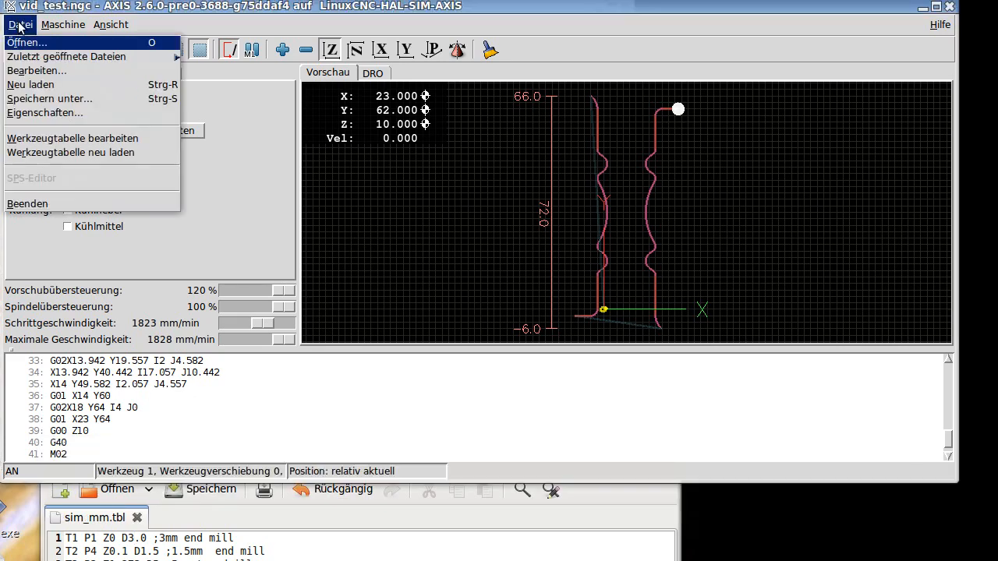
left_click(38, 152)
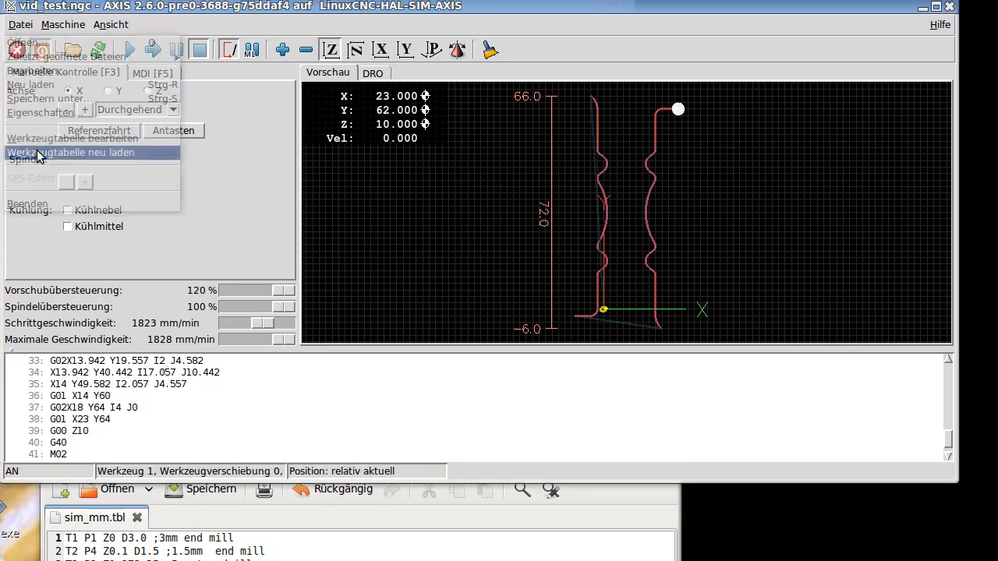
left_click(13, 26)
left_click(29, 84)
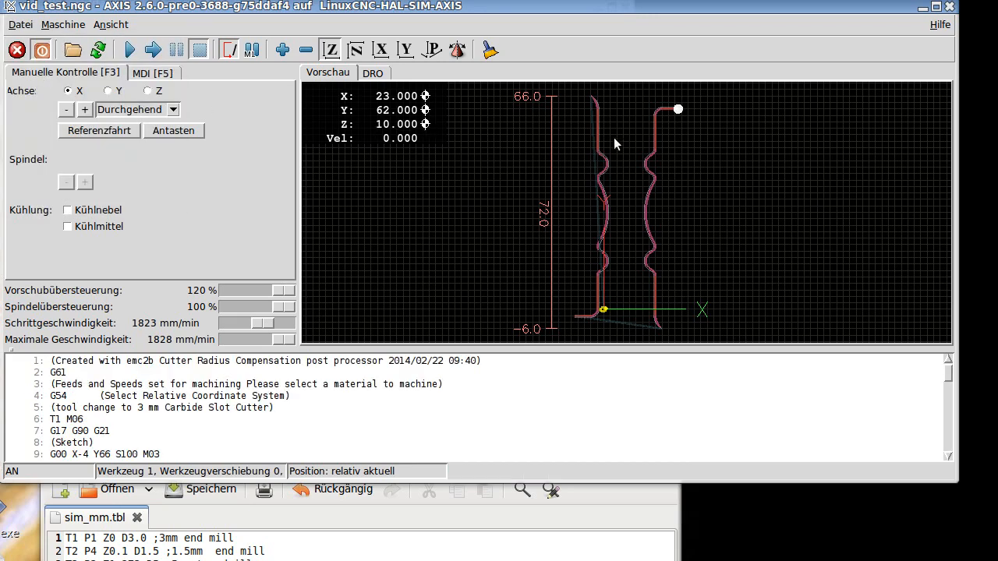
Step: Compare the reloaded toolpath preview with the previously machined path along both board contours and read through the G-code
scroll(613, 135, "up", 10)
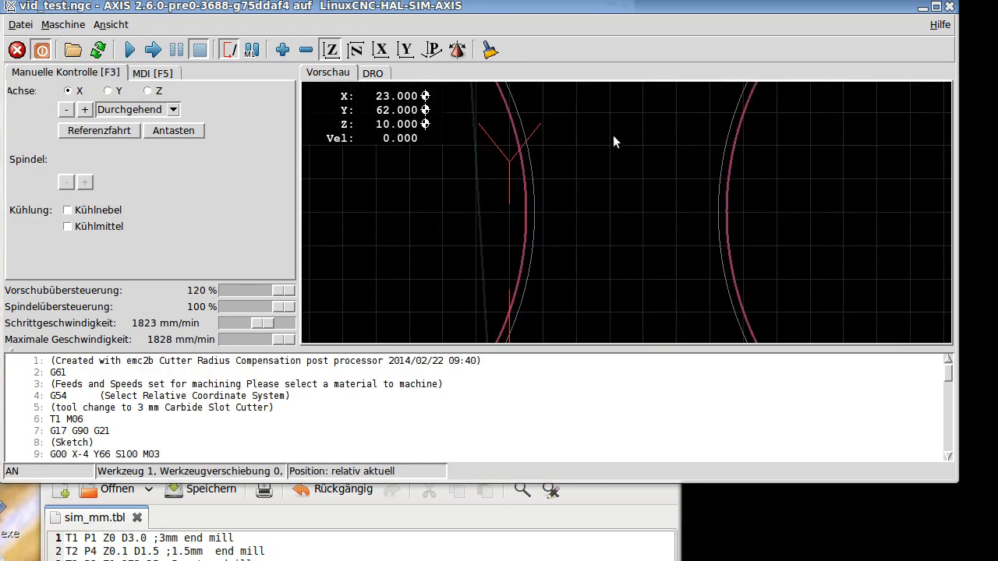
scroll(535, 226, "up", 1)
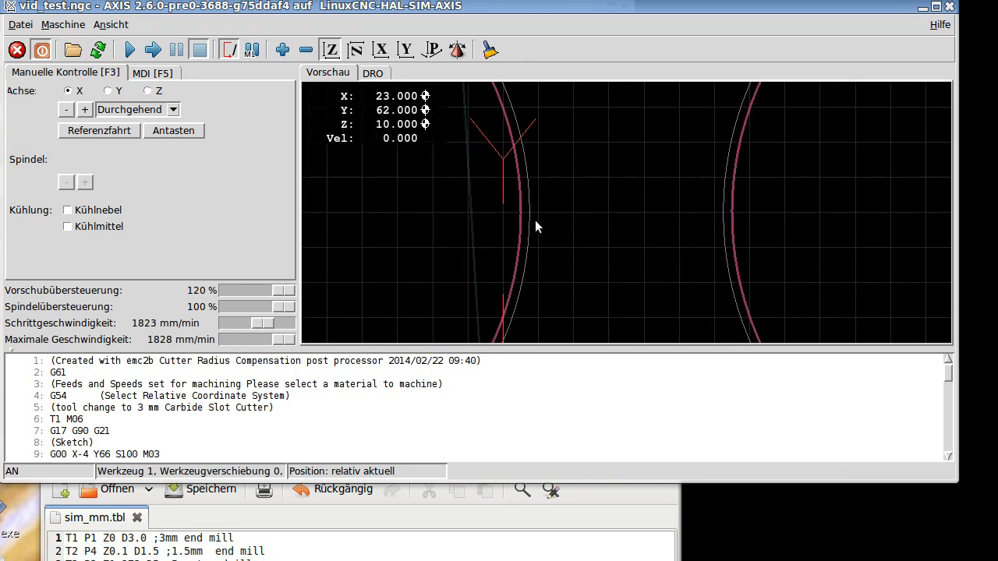
scroll(535, 226, "up", 1)
scroll(535, 227, "down", 6)
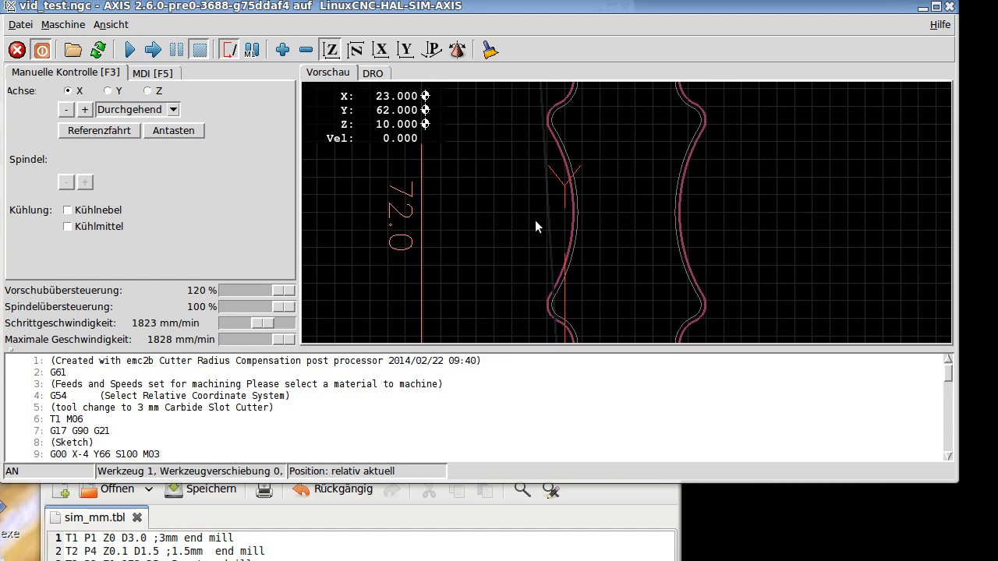
scroll(538, 226, "down", 7)
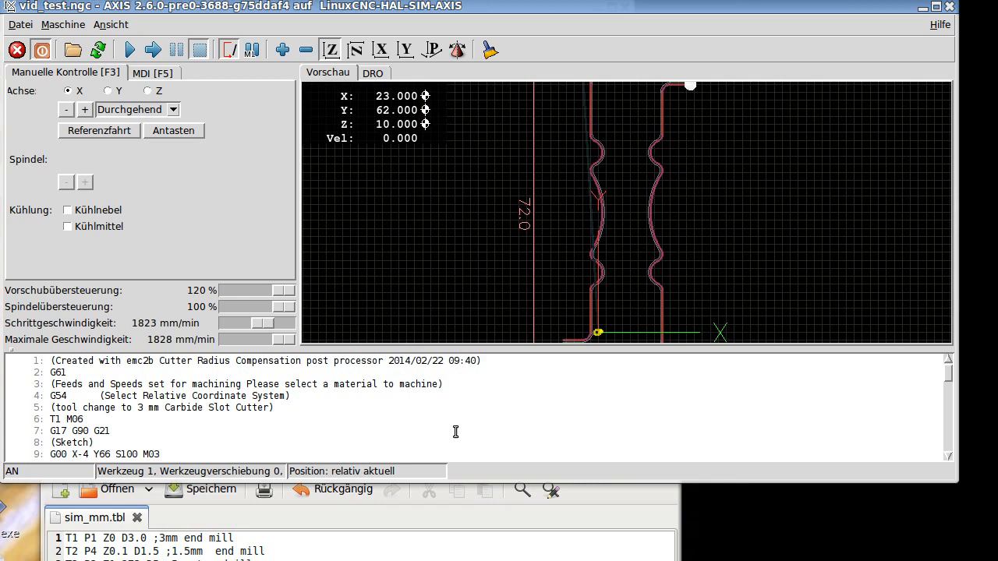
scroll(159, 441, "down", 2)
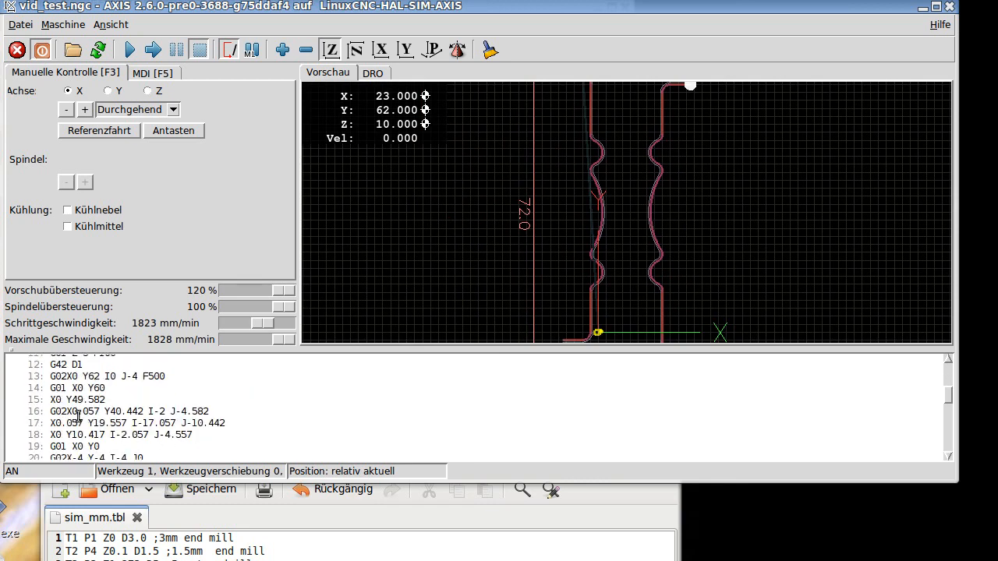
scroll(130, 435, "down", 2)
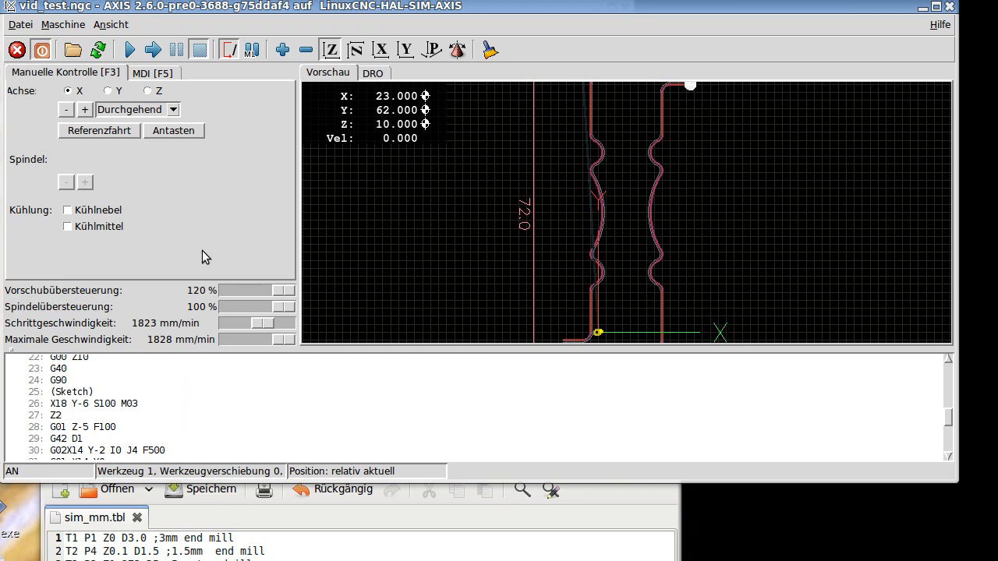
Step: Quit LinuxCNC AXIS and close the sim_mm.tbl tool table in gedit
left_click(21, 24)
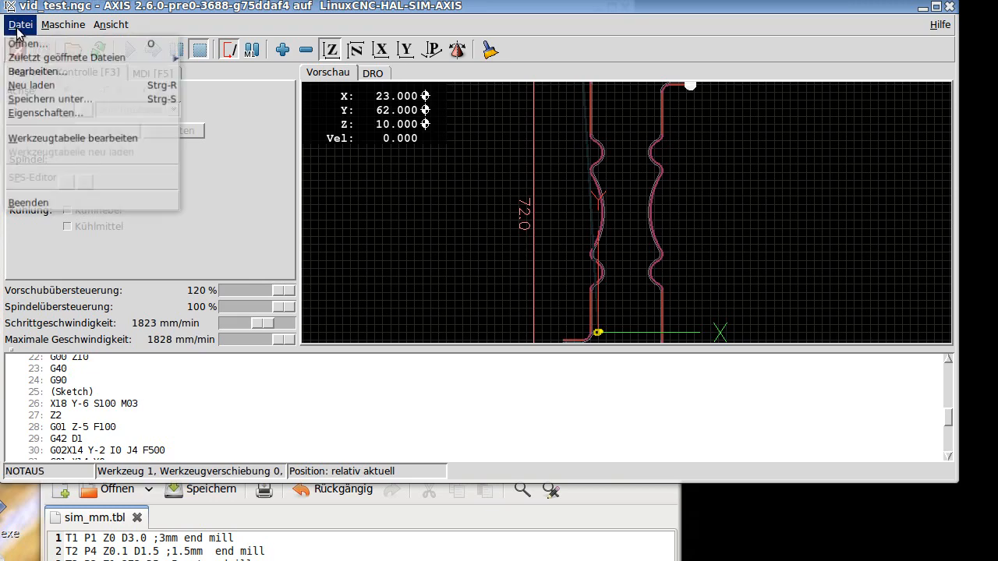
left_click(23, 204)
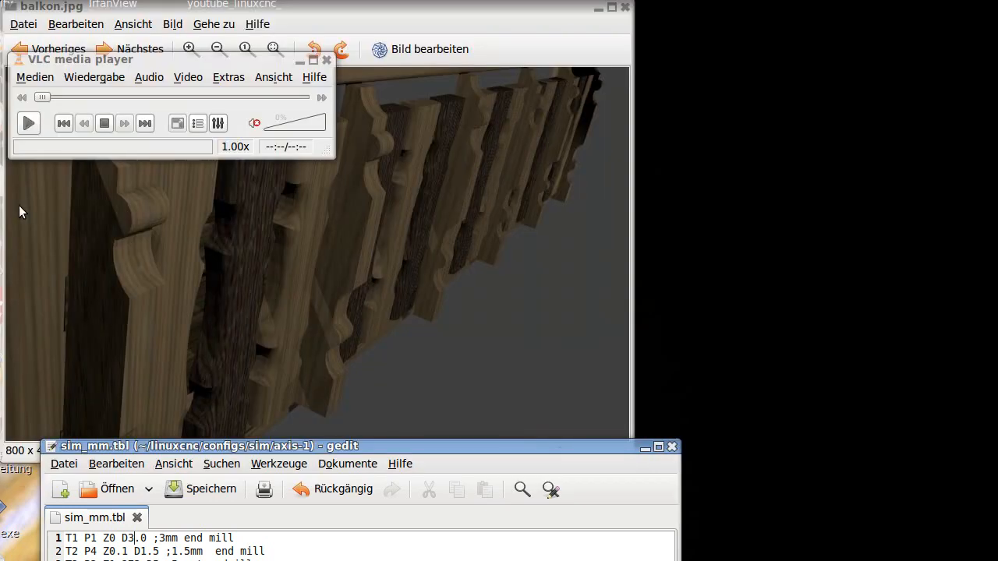
left_click_drag(263, 446, 255, 107)
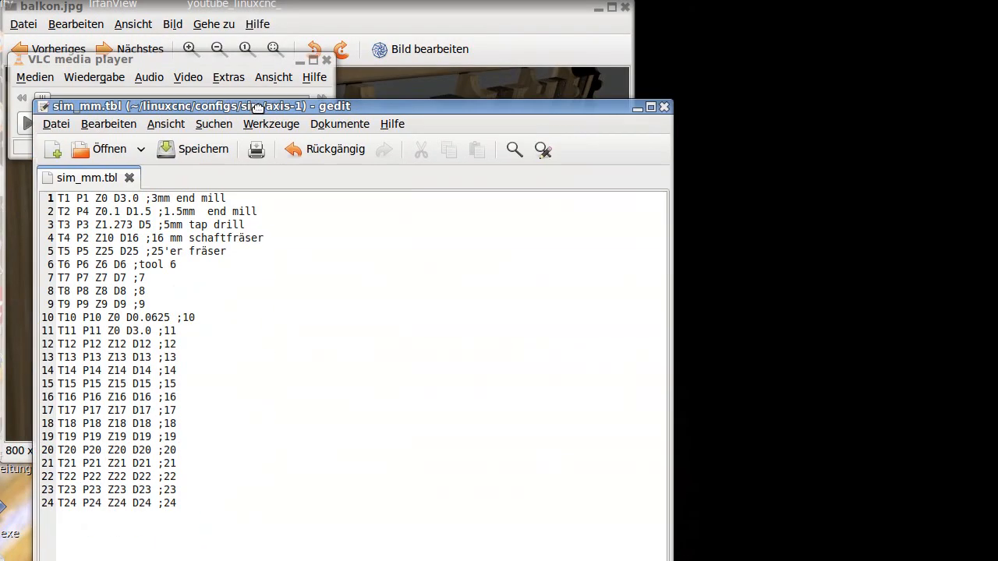
left_click(665, 107)
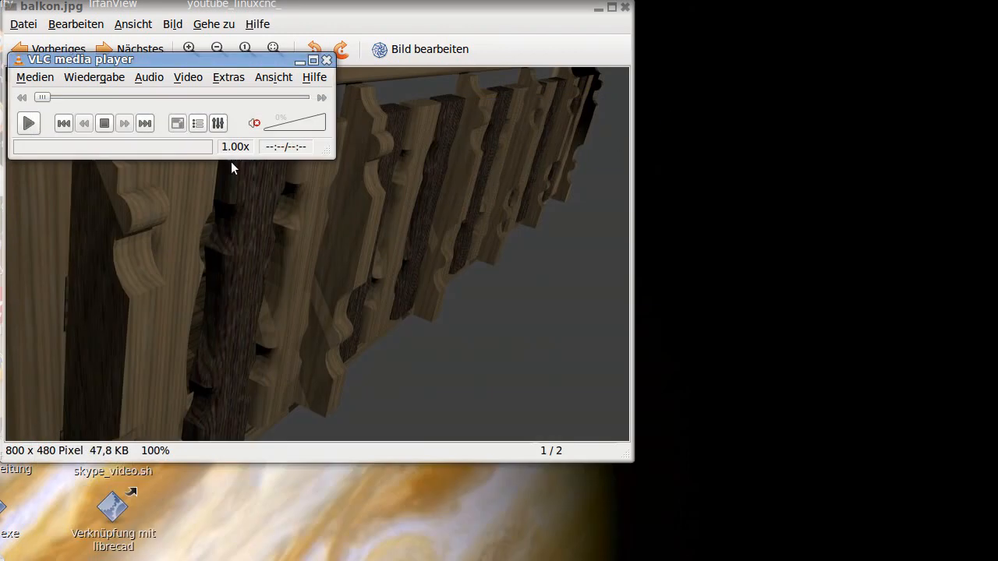
Step: Look at the balkon.jpg image, switch to VLC media player and start playback
left_click(240, 217)
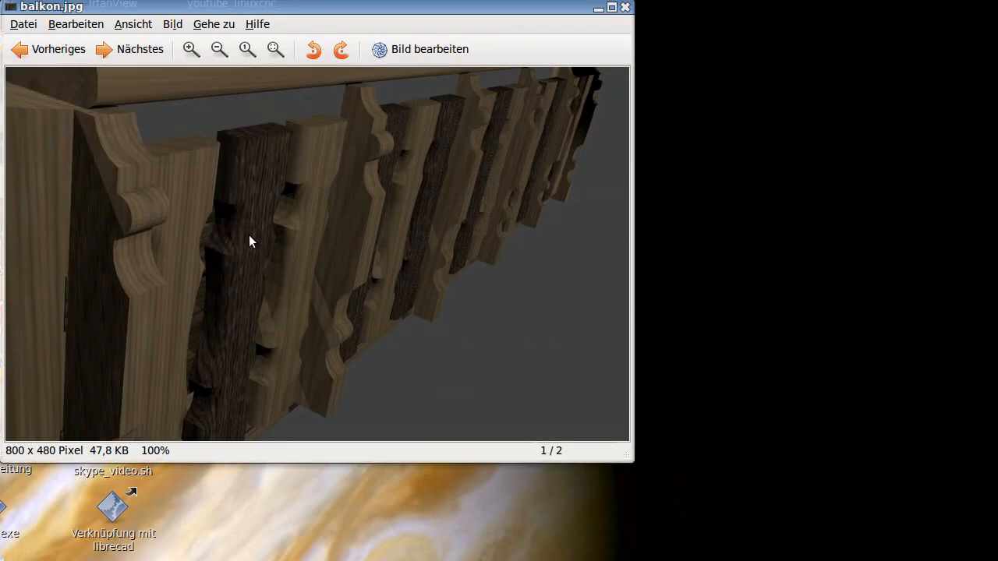
key("alt+Tab")
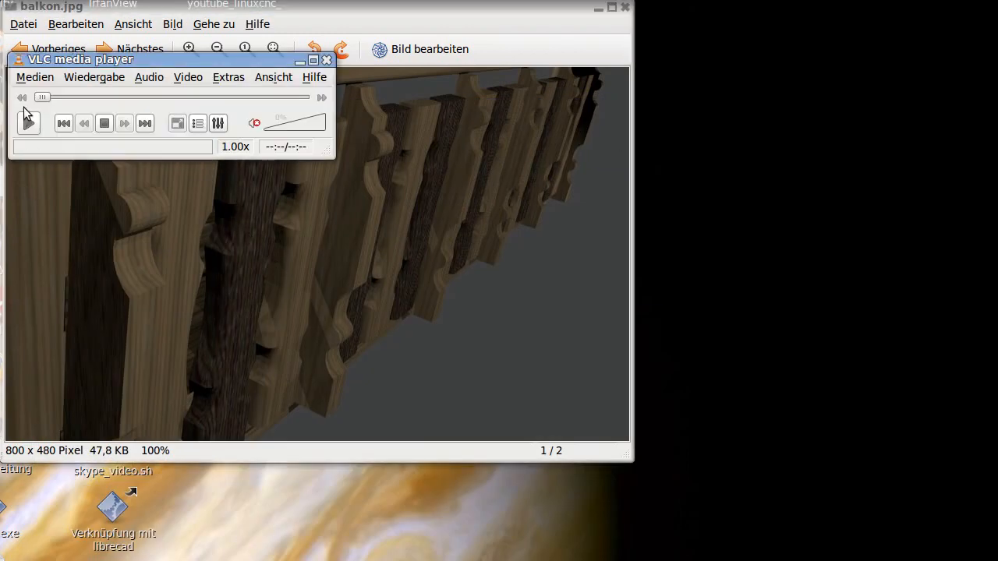
left_click(27, 122)
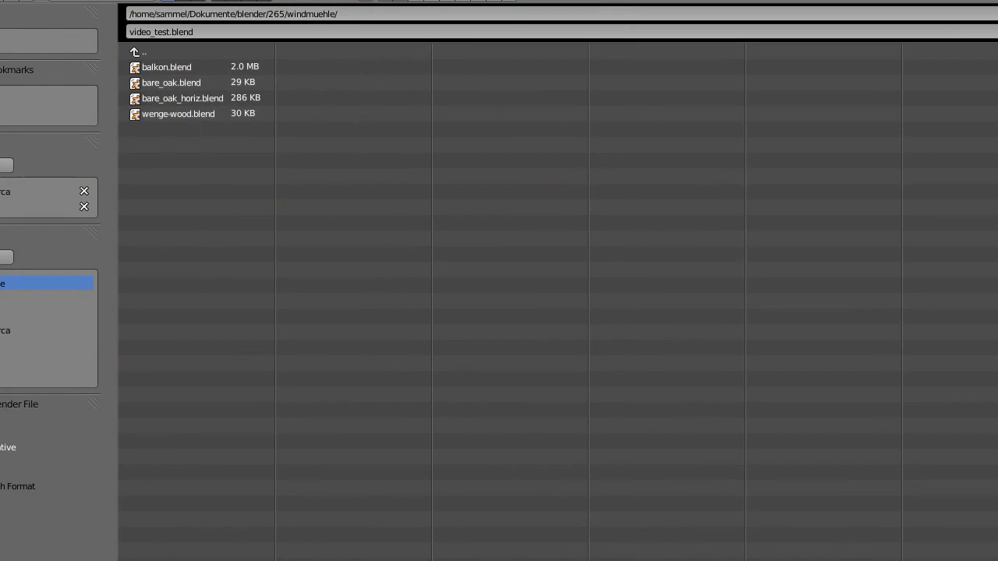
Step: Switch to Blender and save the default cube scene as video_test.blend in the windmuehle folder
key("Return")
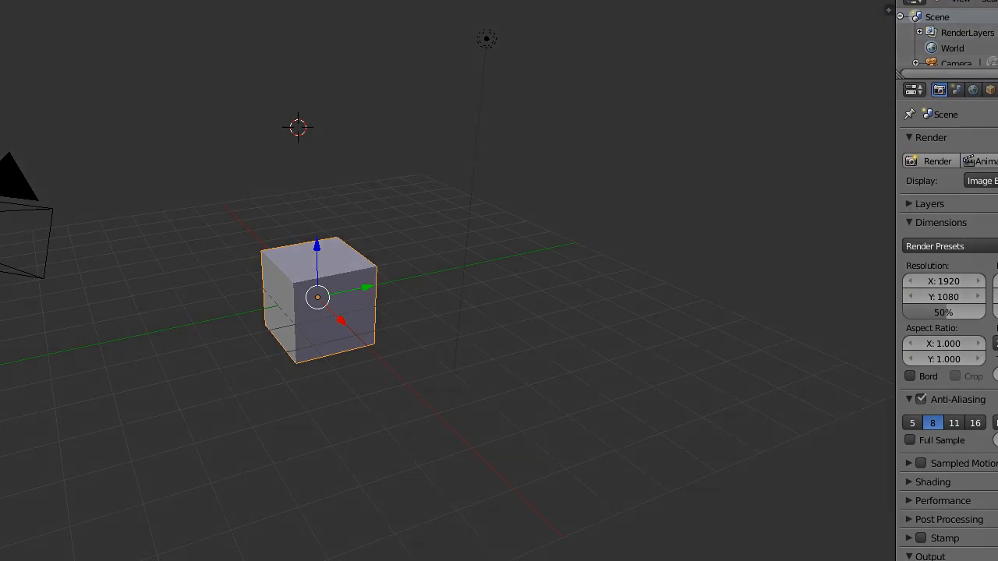
left_click_drag(997, 420, 908, 420)
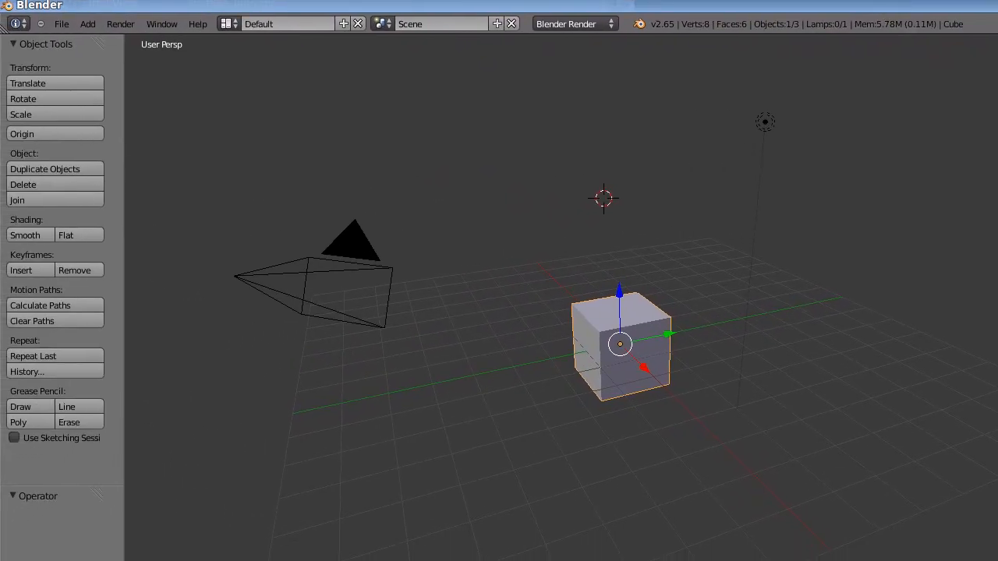
Step: Move and resize the program window so that its entire interface fits on the screen
left_click_drag(997, 239, 990, 239)
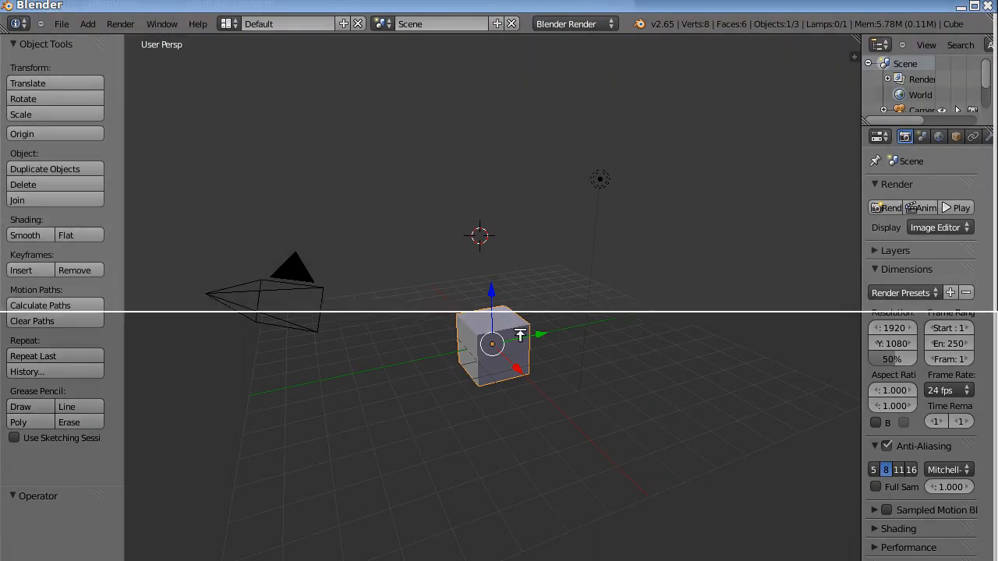
left_click_drag(520, 335, 528, 26)
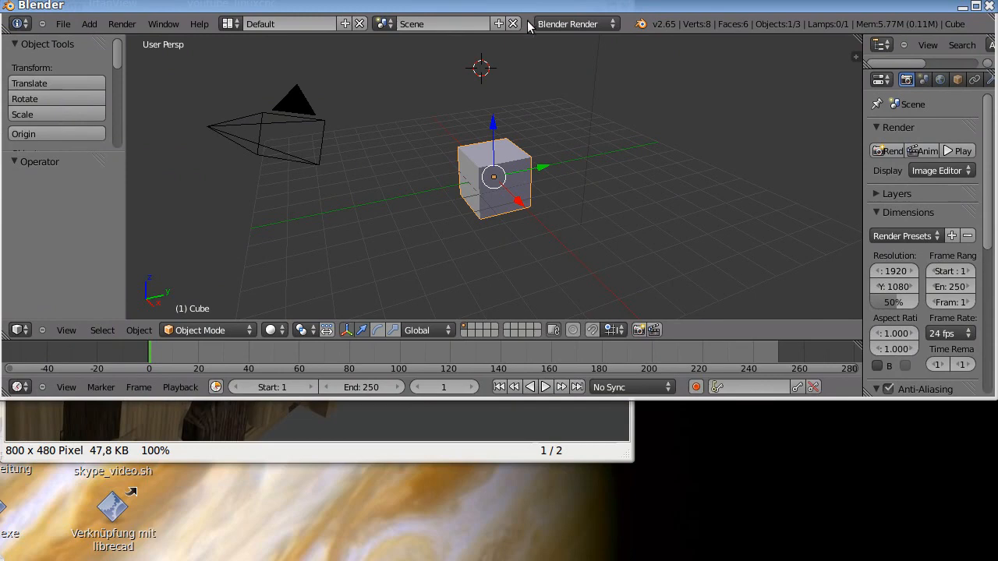
left_click_drag(535, 400, 537, 546)
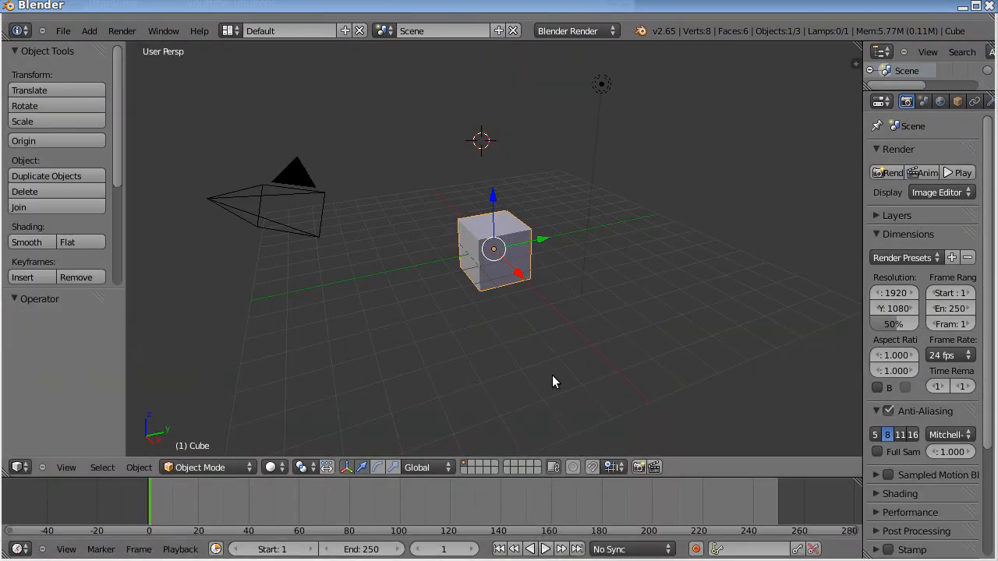
Step: Delete the default cube and import the STL model videotest.stl from the windmuehle folder
key("x")
left_click(497, 276)
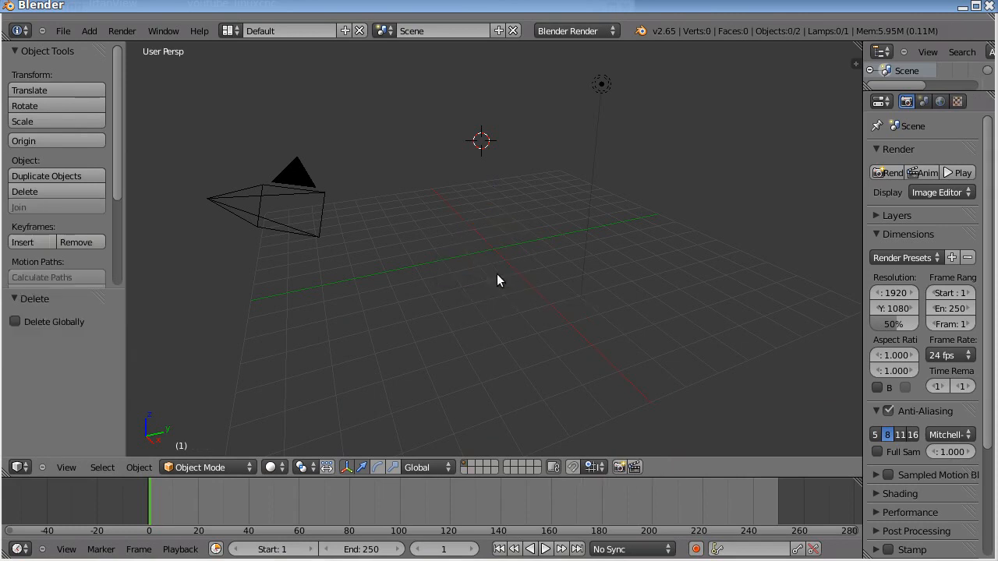
left_click(62, 31)
mouse_move(87, 270)
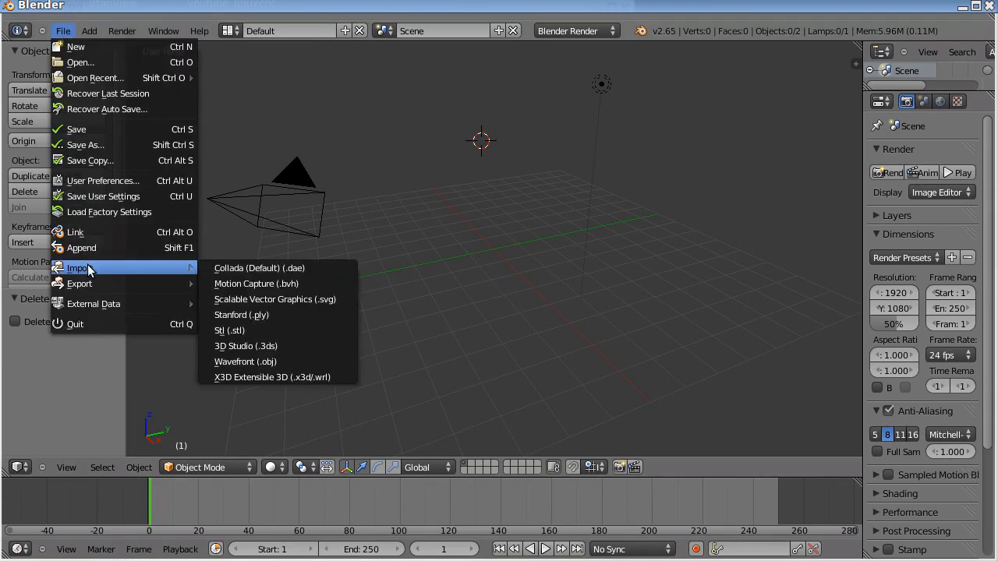
left_click(239, 330)
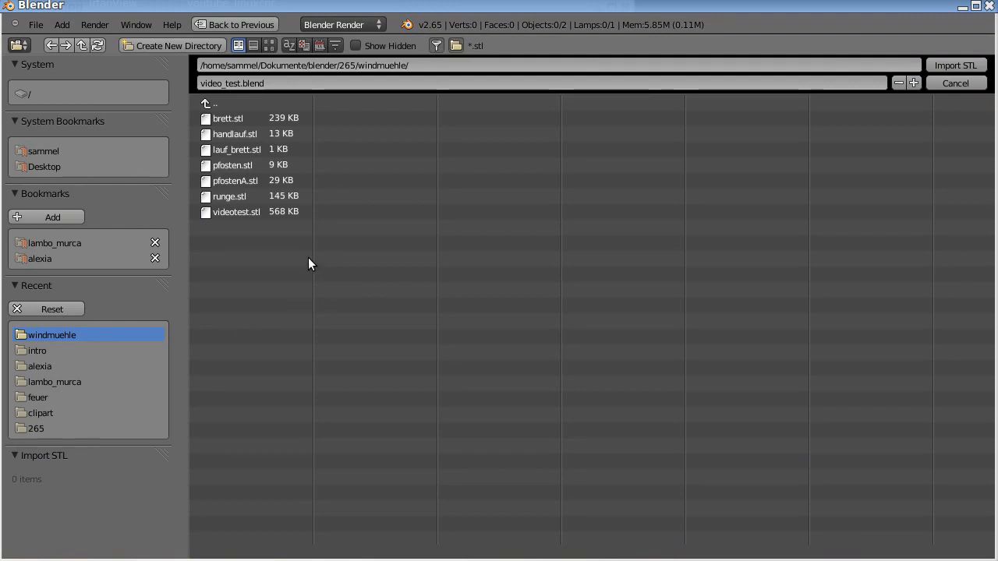
left_click(222, 212)
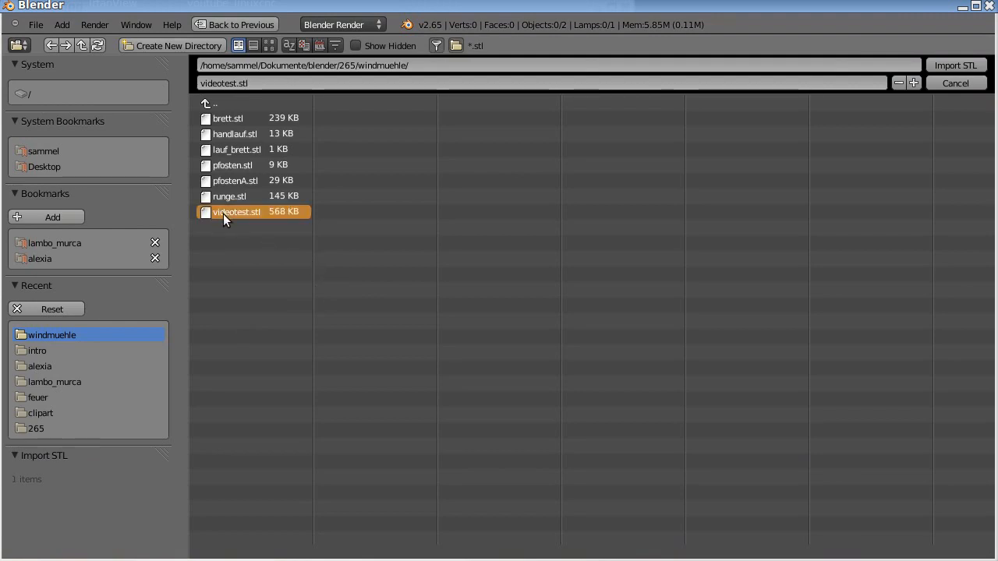
left_click(939, 67)
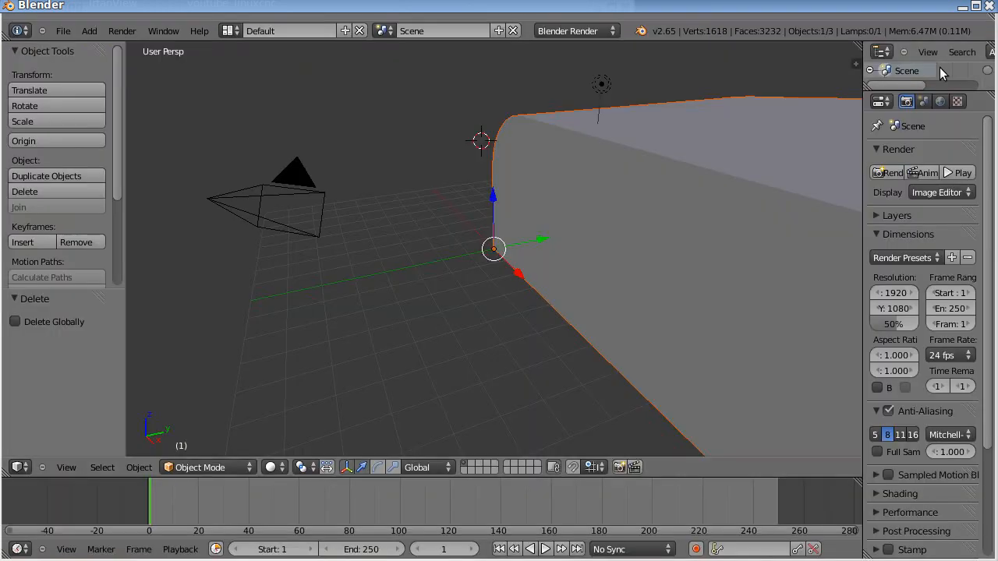
Step: Scale the imported balcony board uniformly by a factor of 0.04
scroll(619, 224, "down", 6)
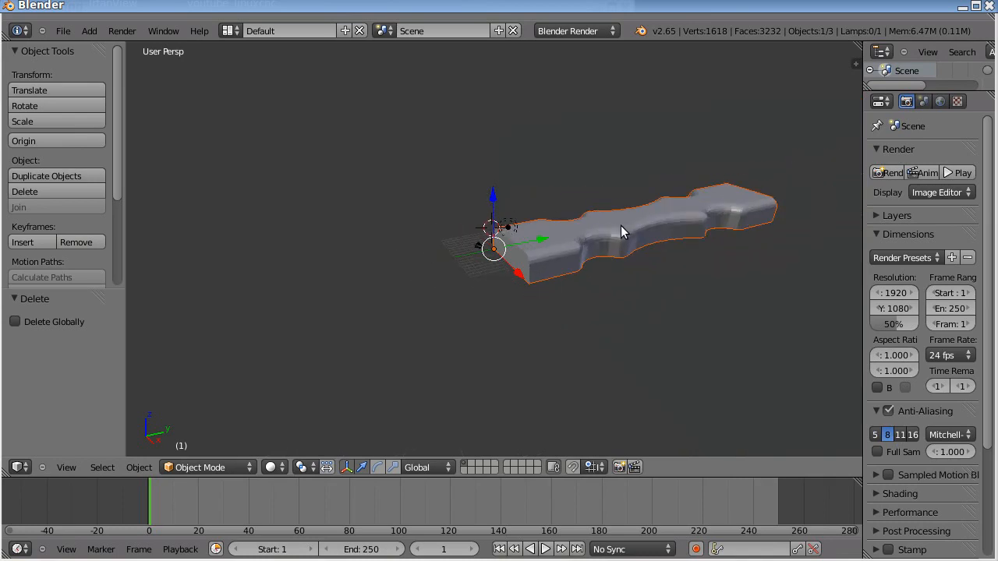
scroll(621, 226, "up", 1)
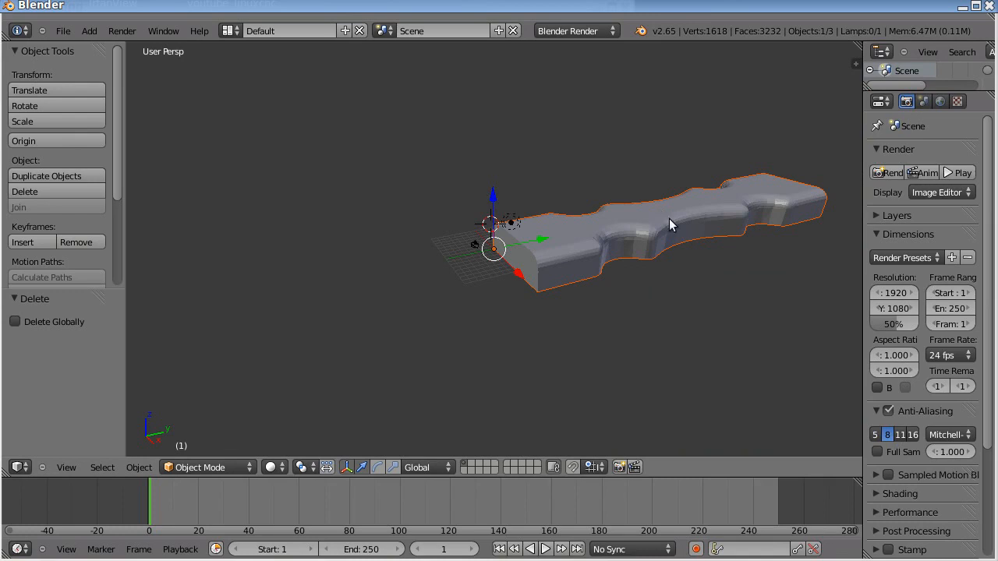
right_click(552, 259)
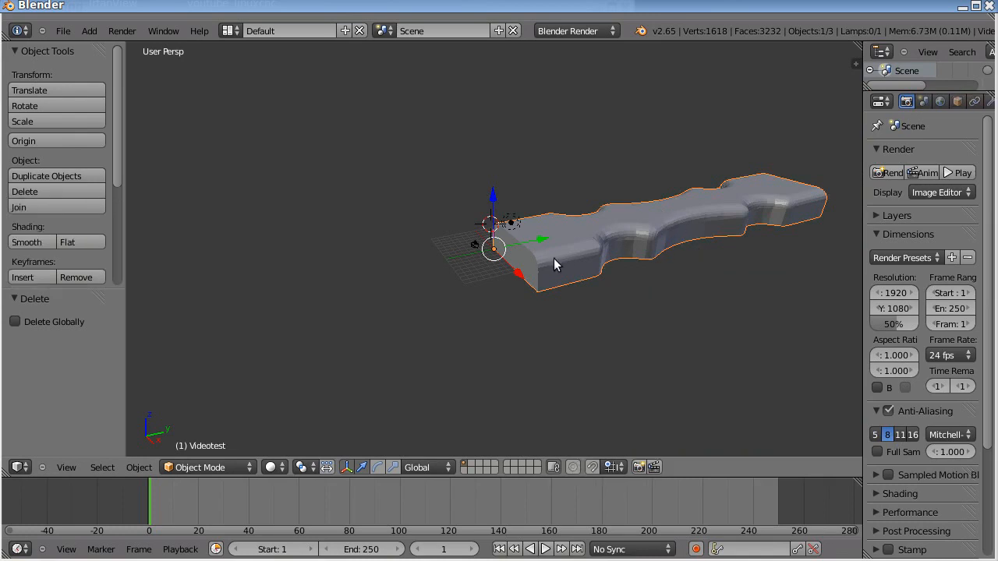
left_click(554, 259)
key("s")
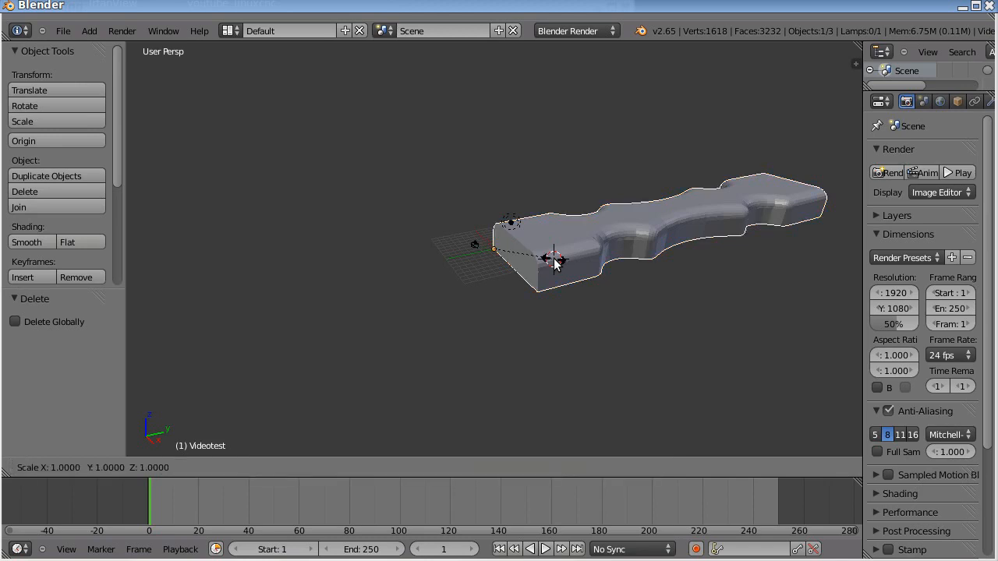
type("0")
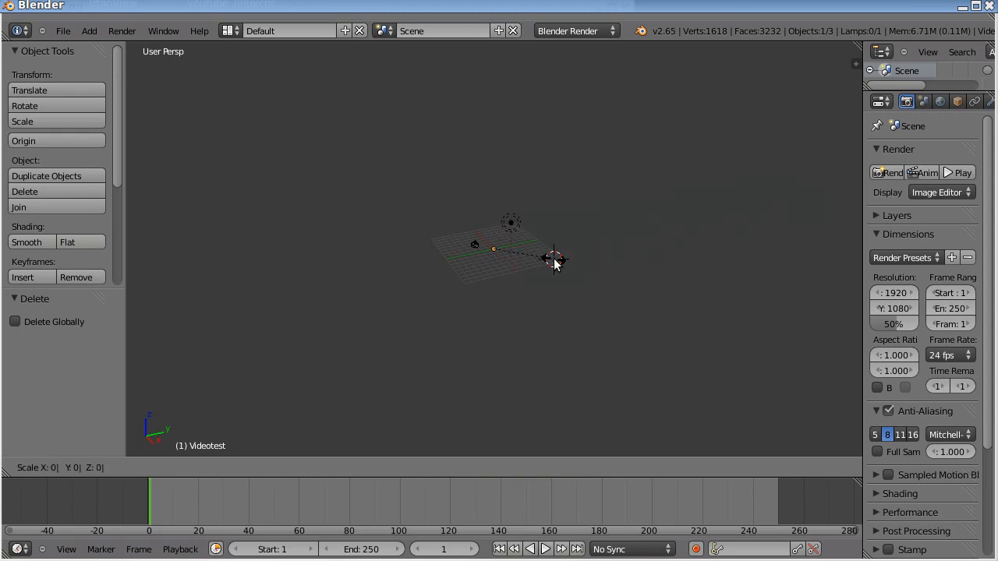
type(".")
type("04")
key("Return")
scroll(507, 248, "up", 5)
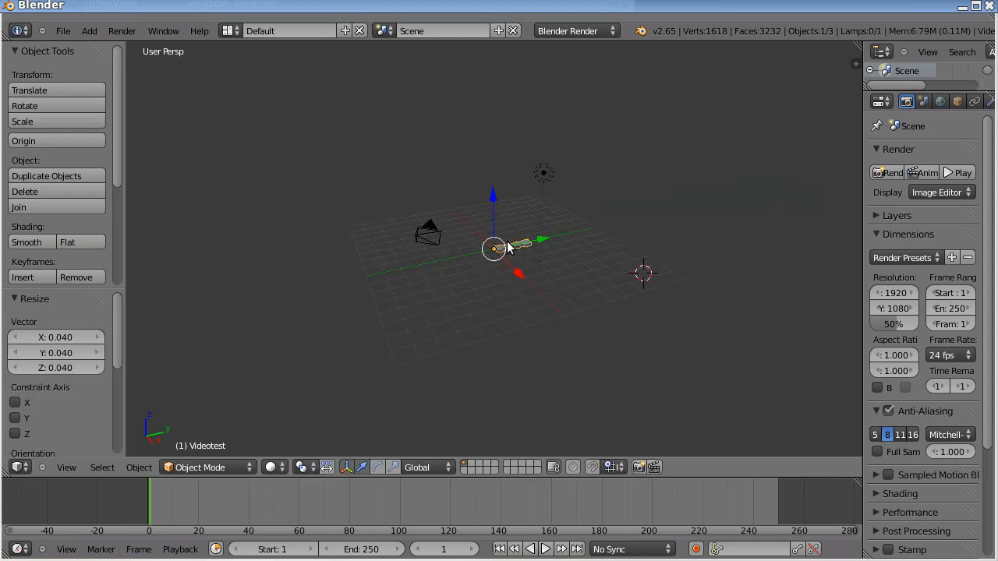
scroll(507, 247, "up", 10)
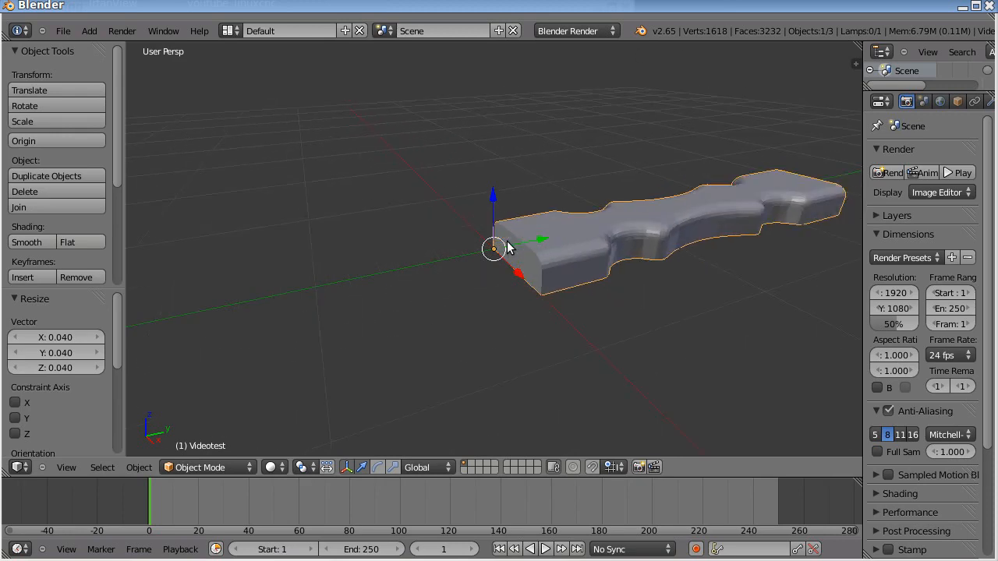
scroll(506, 248, "down", 2)
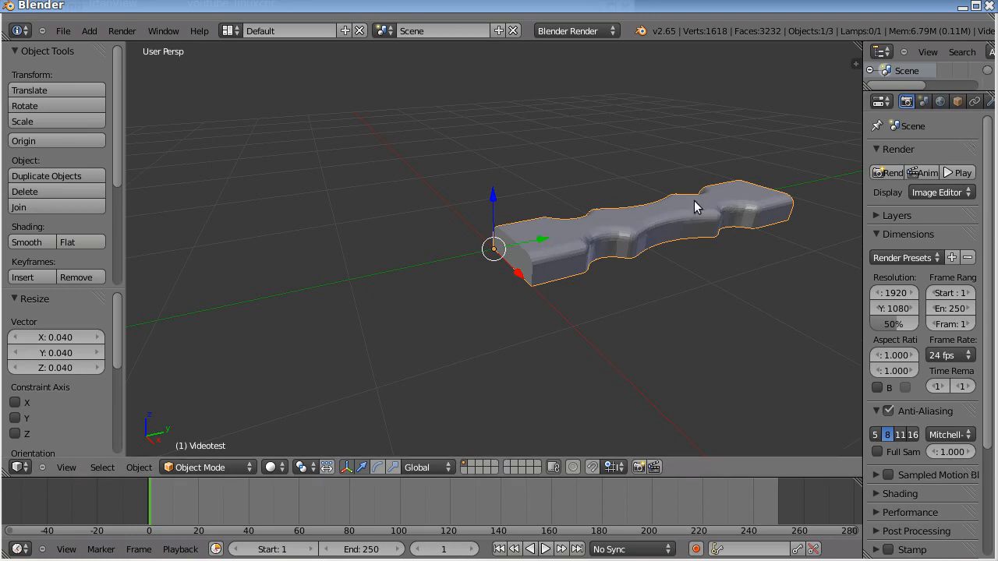
Step: Append the bareoak material from bare_oak.blend in the windmuehle folder to the scene
left_click(66, 31)
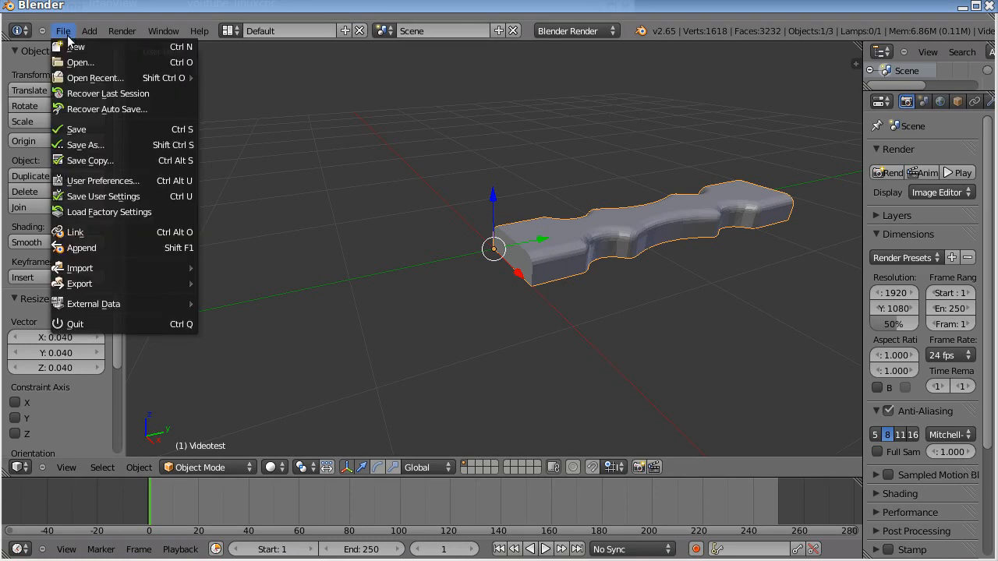
mouse_move(92, 273)
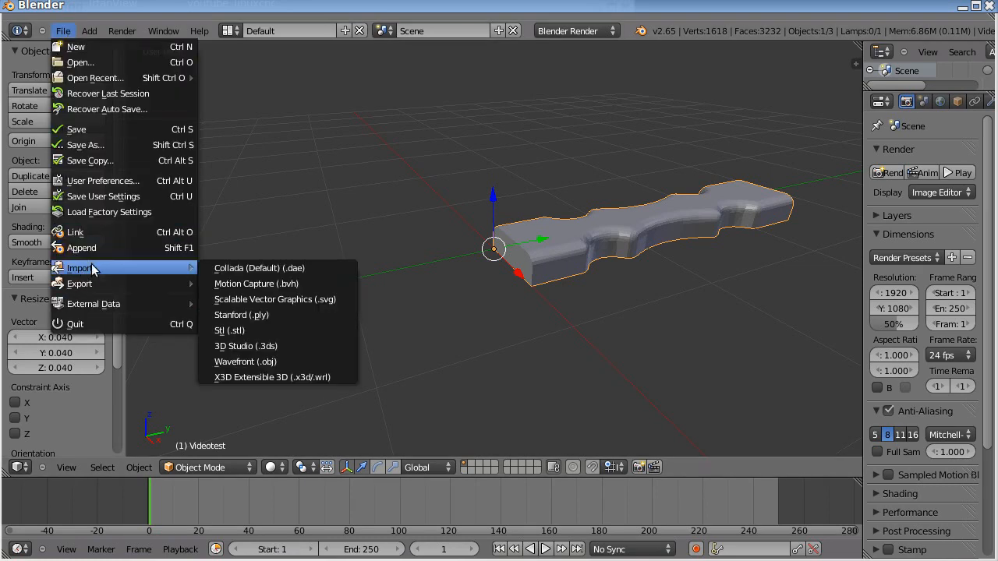
left_click(94, 251)
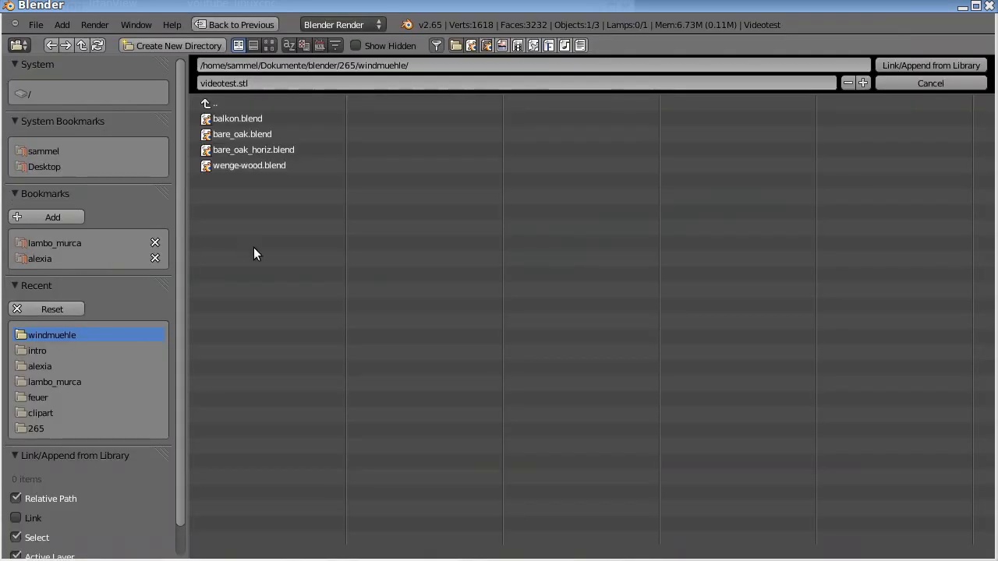
double_click(241, 136)
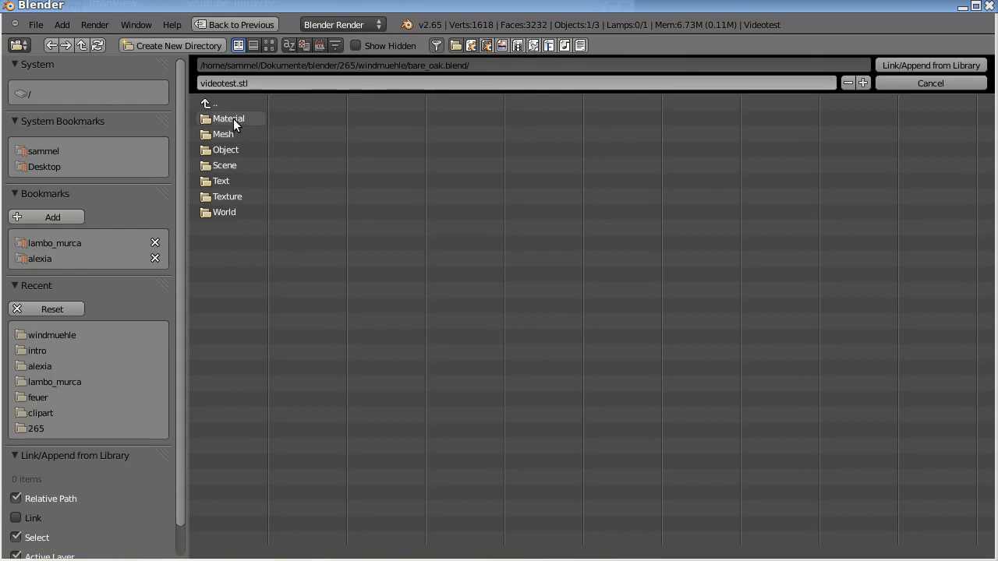
double_click(233, 119)
left_click(233, 118)
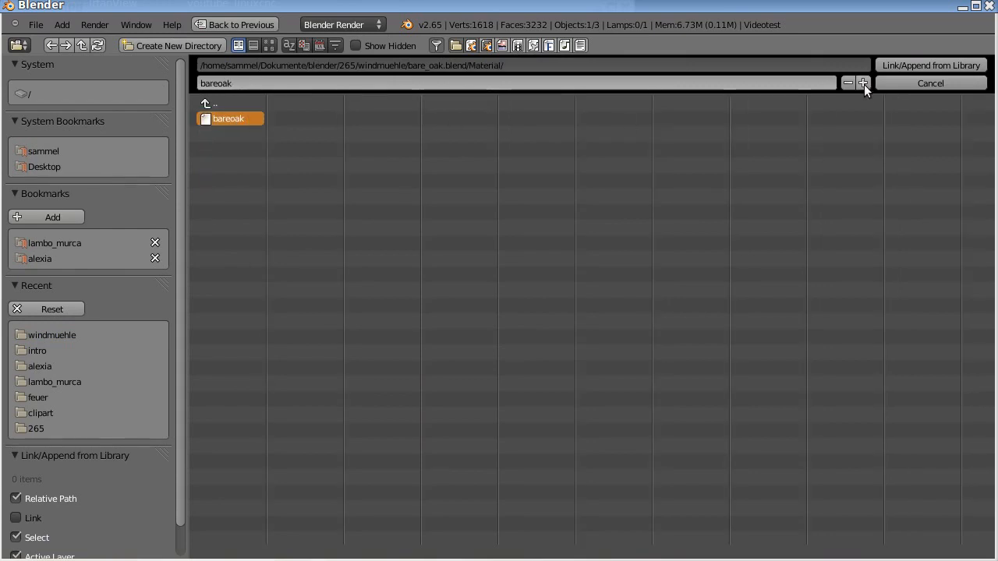
left_click(884, 63)
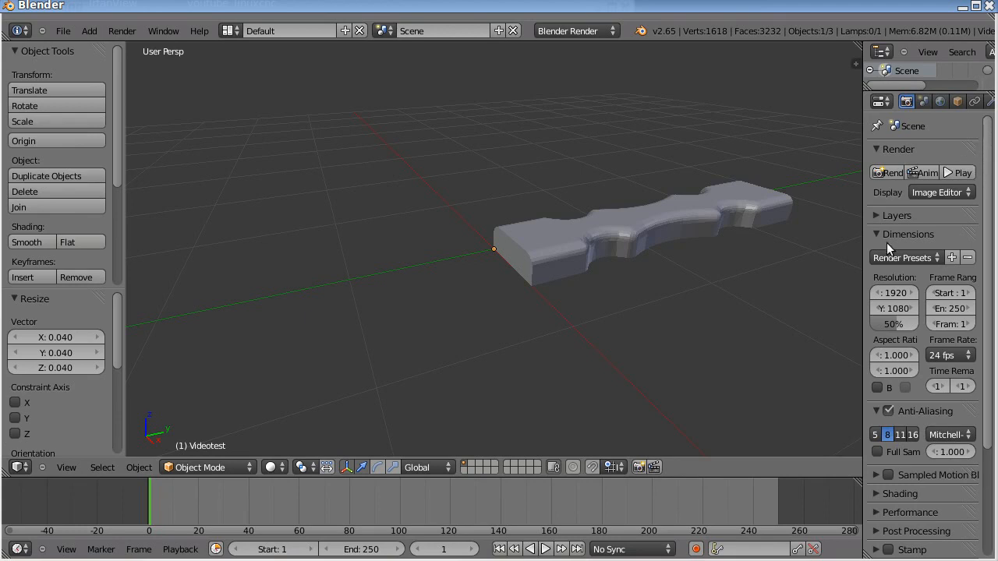
Step: Widen the properties area and assign the bareoak material to the Videotest board
left_click_drag(861, 242, 593, 244)
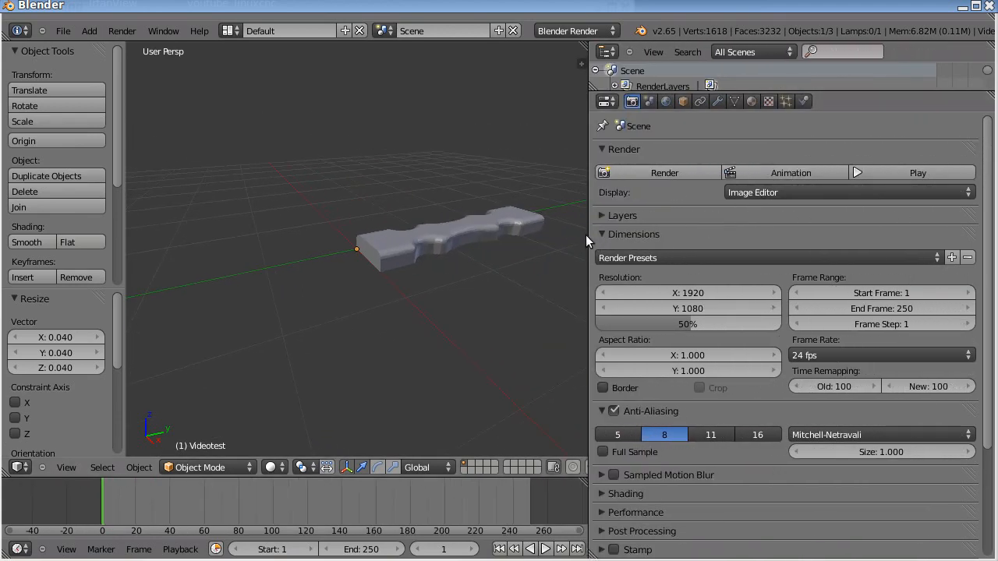
left_click_drag(589, 235, 712, 221)
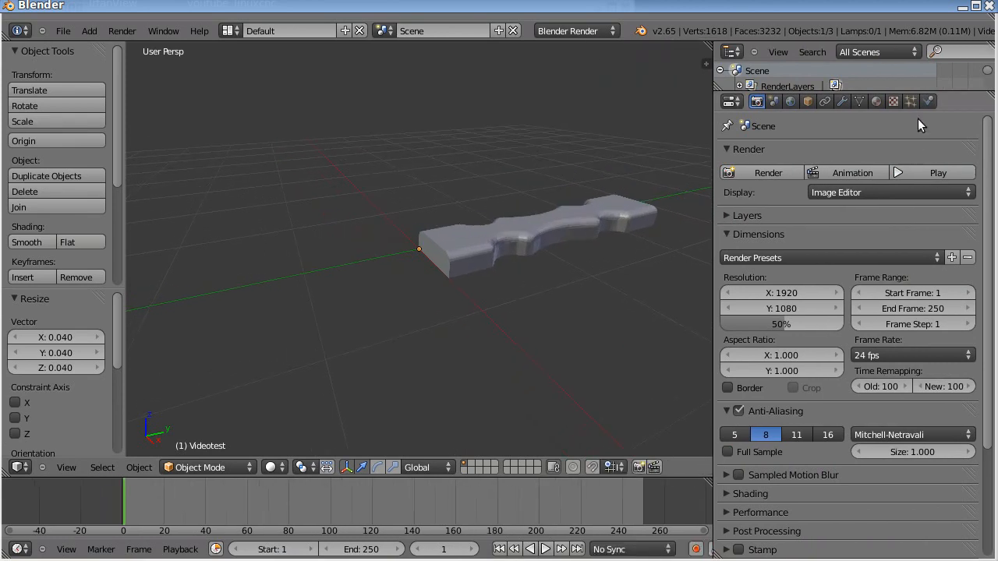
left_click(877, 103)
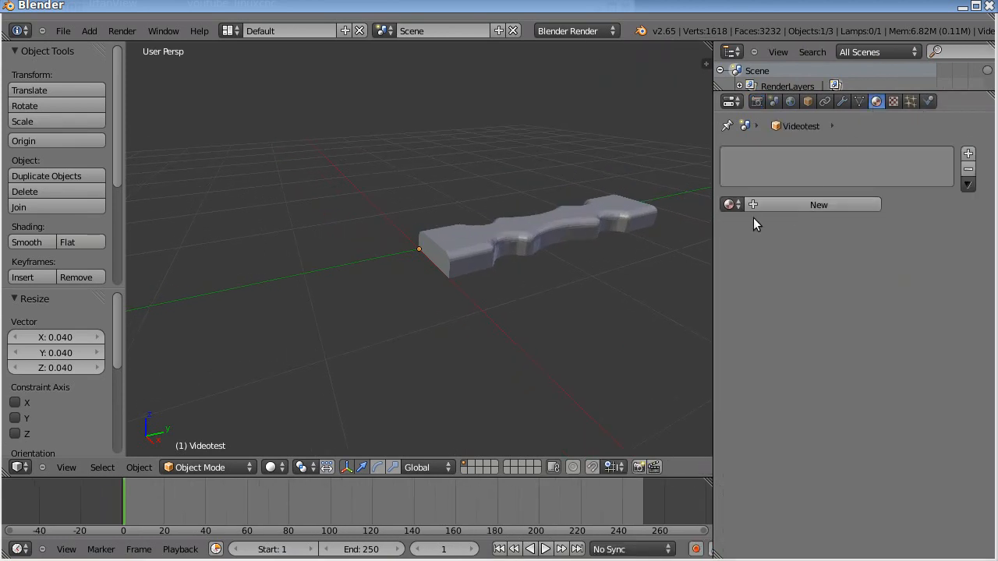
left_click(542, 230)
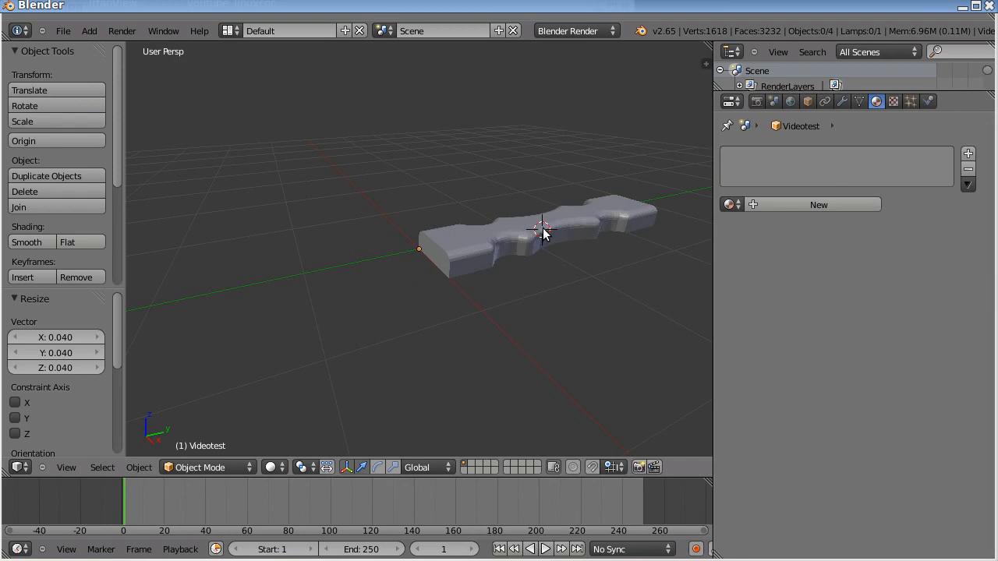
right_click(543, 232)
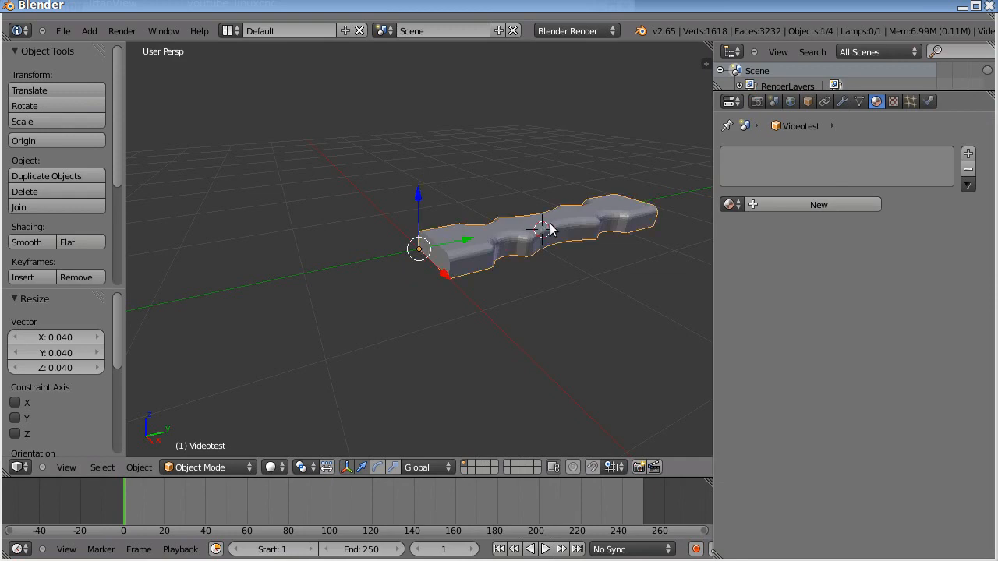
left_click(732, 204)
left_click(754, 227)
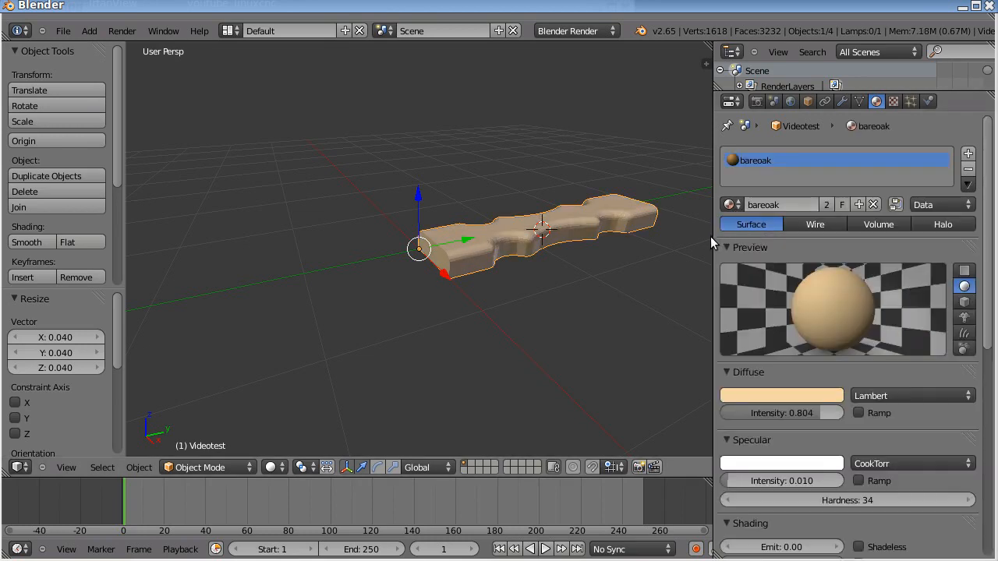
Step: Move the mat_bareoak helper object down along Z by about 3.03 units, towards the level of the board
scroll(705, 240, "down", 3)
scroll(718, 256, "down", 1)
scroll(533, 274, "down", 3)
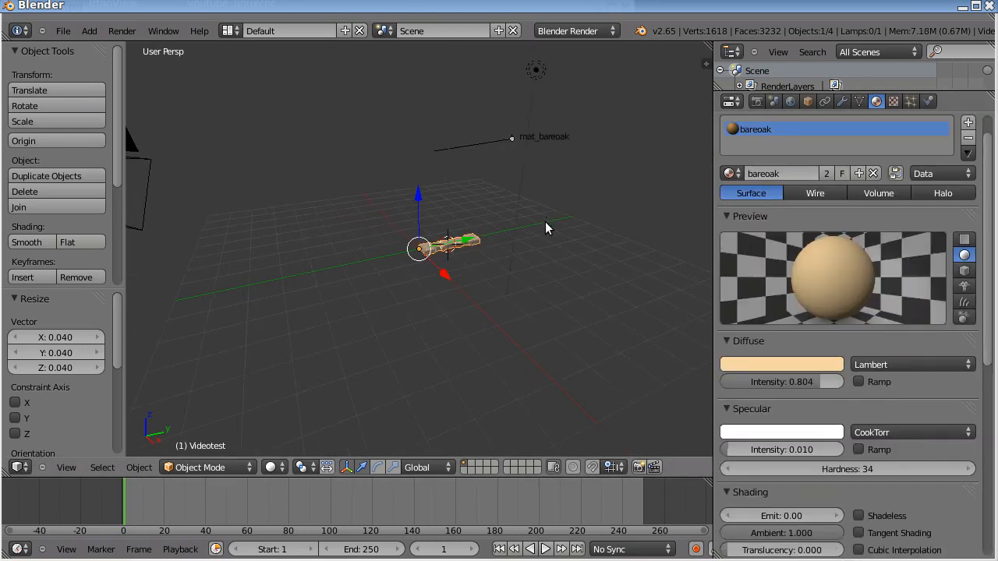
scroll(503, 173, "down", 2)
scroll(500, 158, "up", 4)
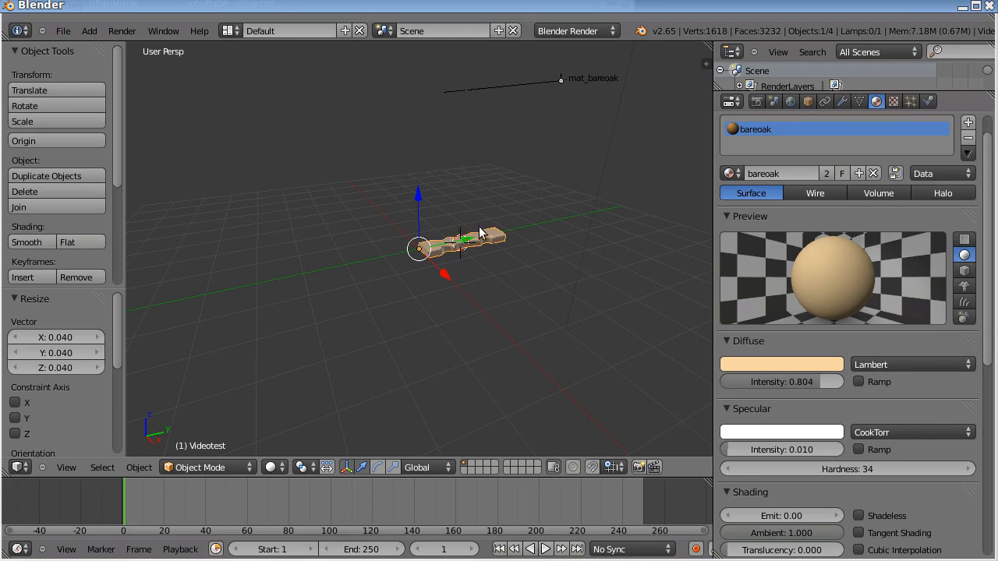
right_click(562, 80)
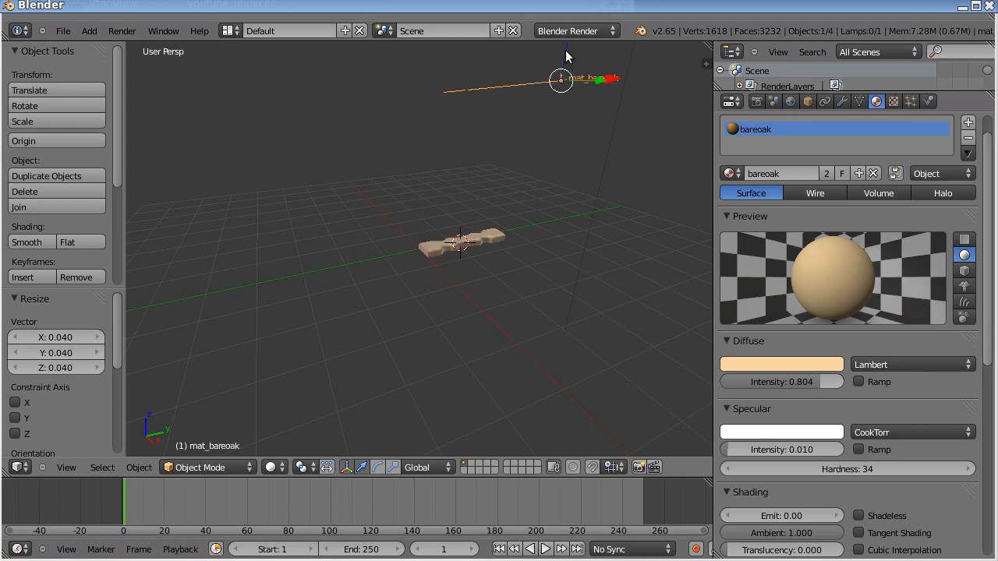
key("g")
key("z")
left_click(549, 180)
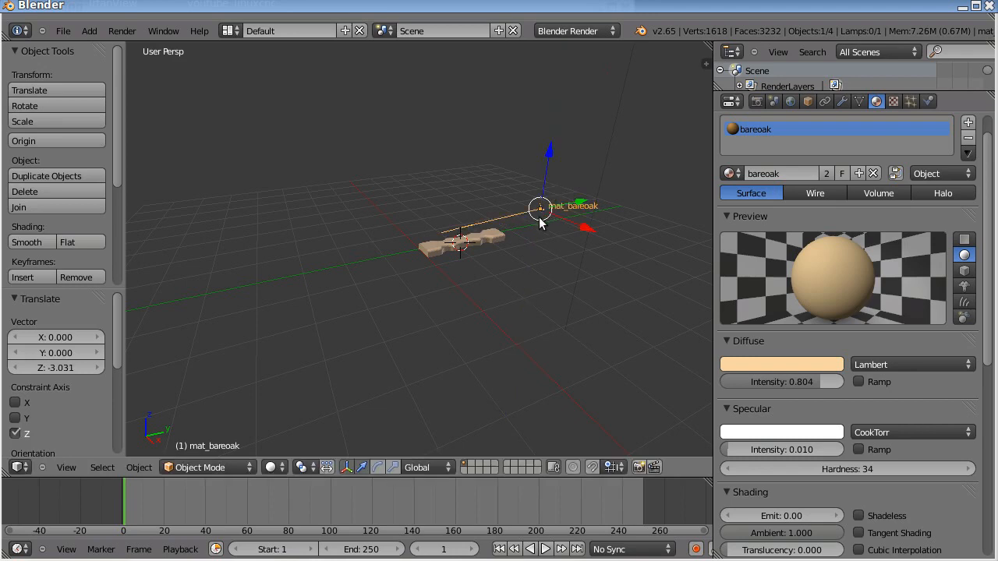
Step: Move the lamp closer above the board, by about 0.19 in X, -2.13 in Y and -2.07 in Z
scroll(530, 228, "down", 4)
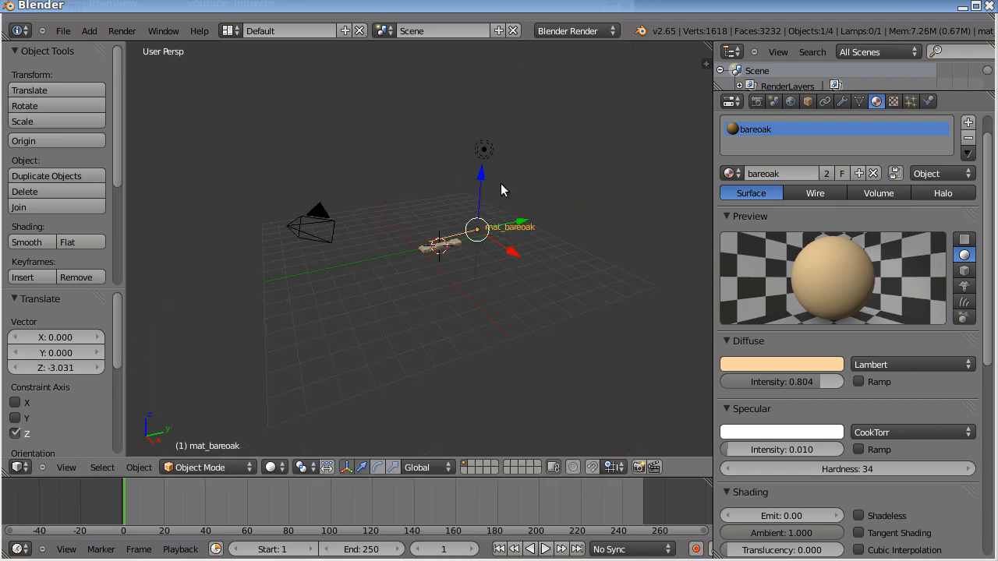
right_click(484, 150)
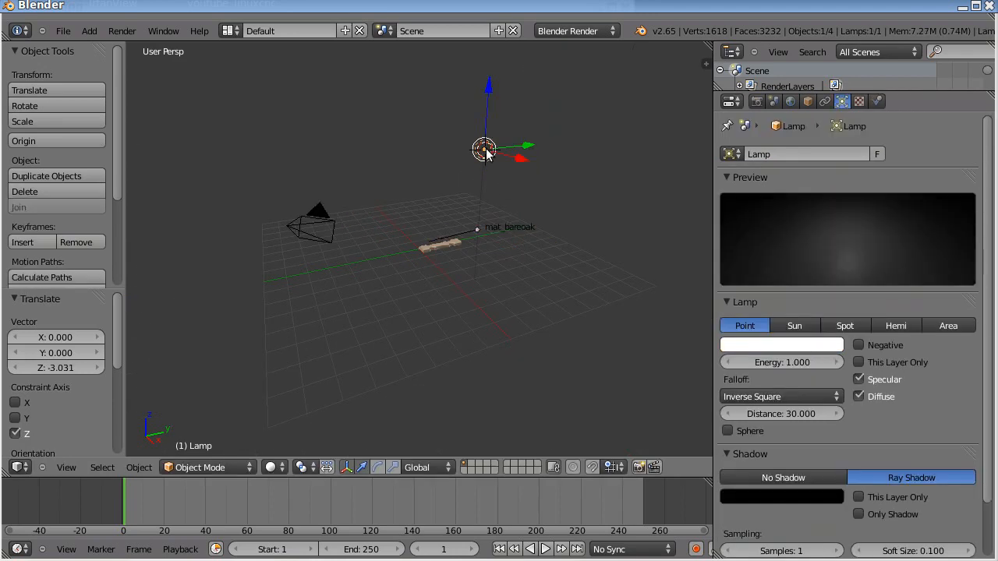
key("g")
left_click(441, 214)
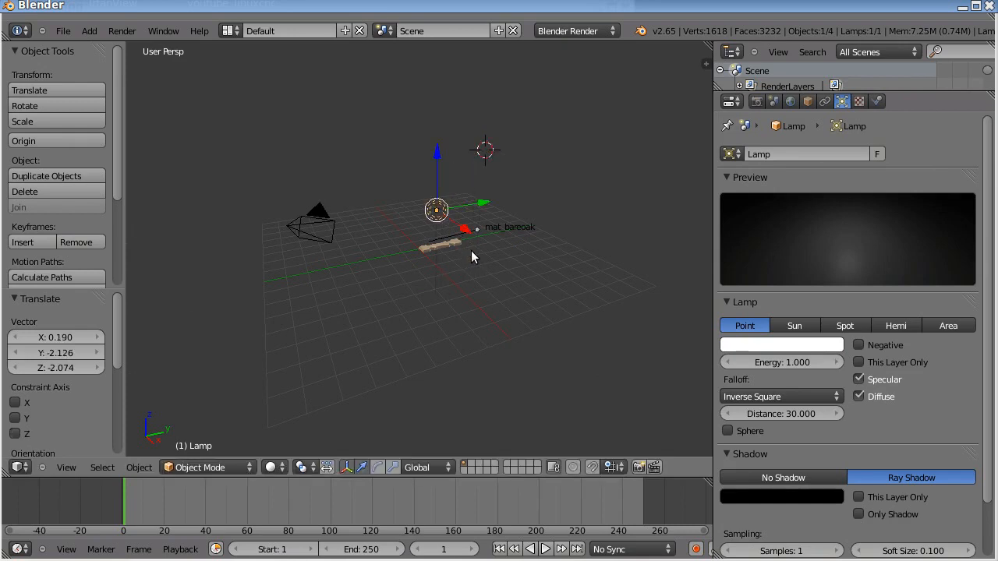
Step: Align the camera to a close oblique view along the whole board and render a test image
key("KP_0")
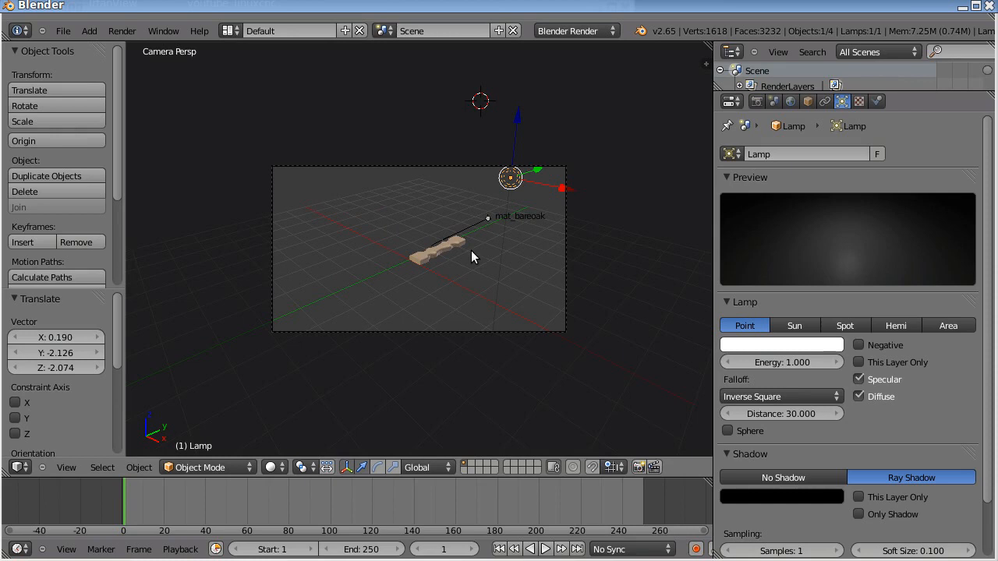
key("KP_0")
key("KP_7")
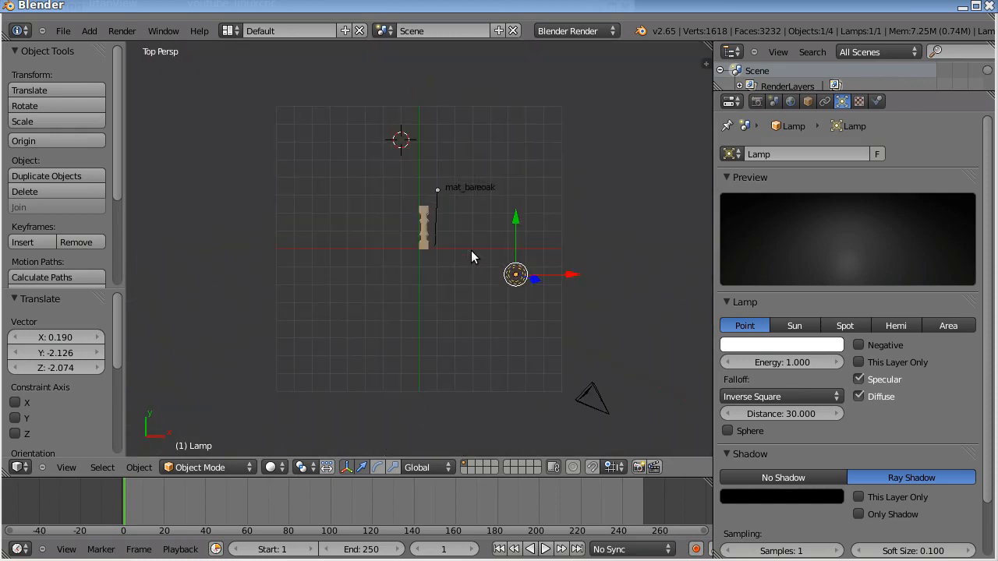
right_click(594, 399)
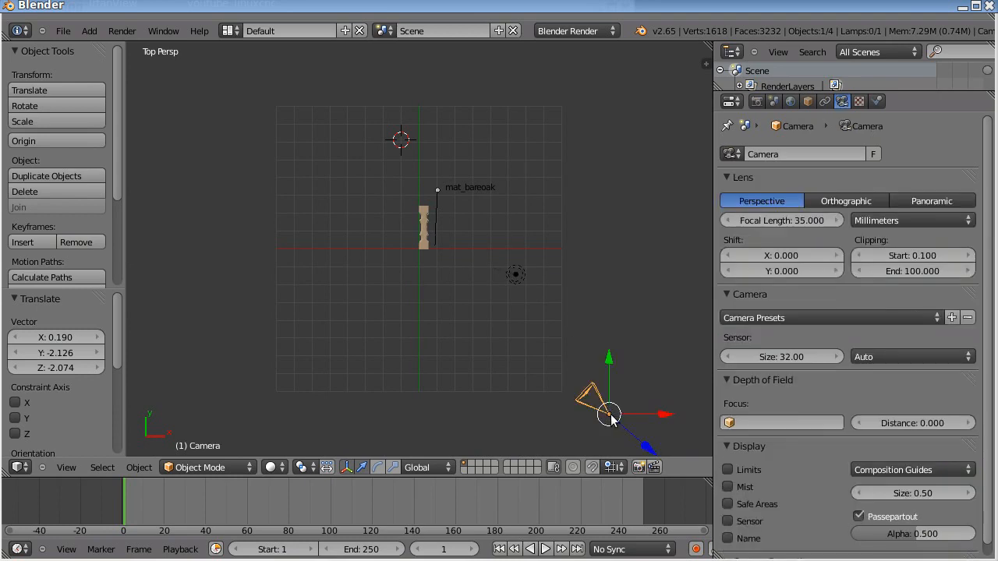
middle_click_drag(478, 312, 401, 216)
scroll(399, 206, "up", 8)
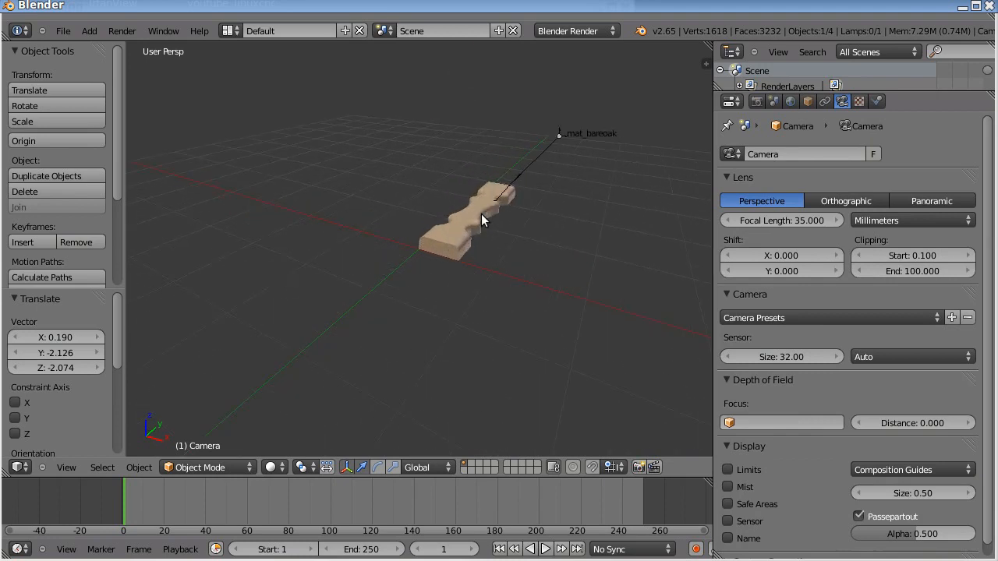
middle_click_drag(502, 260, 419, 247)
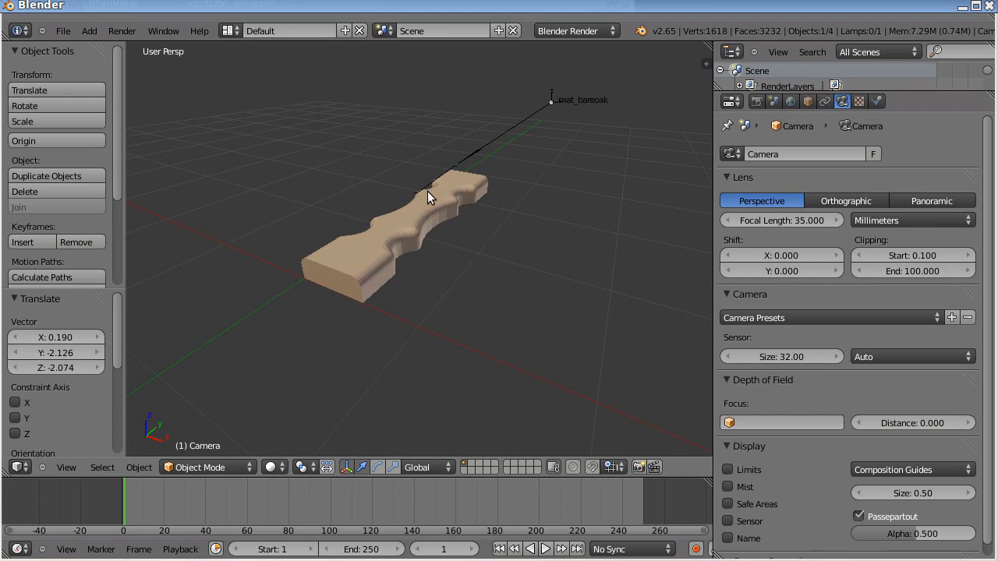
key("ctrl+alt+KP_0")
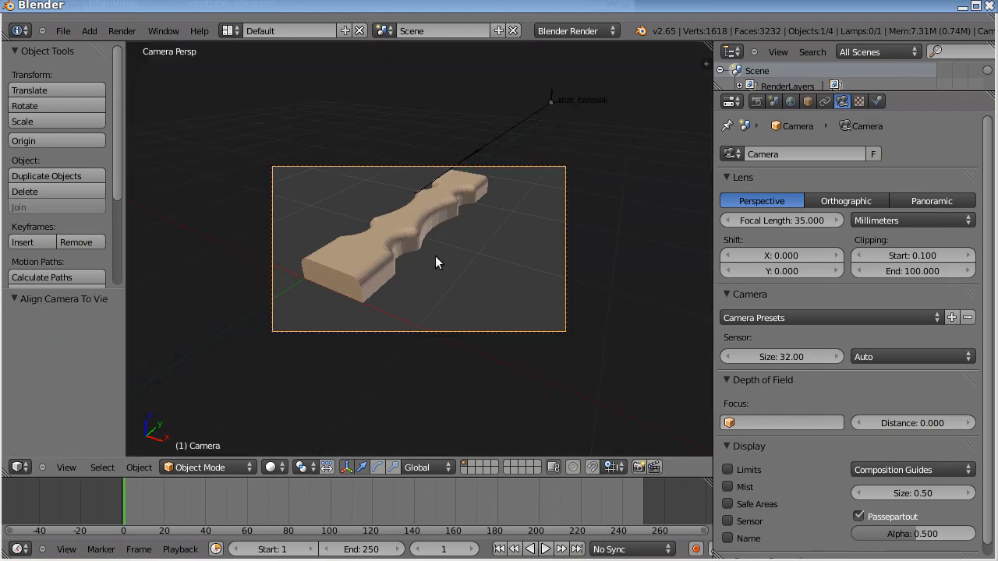
key("F12")
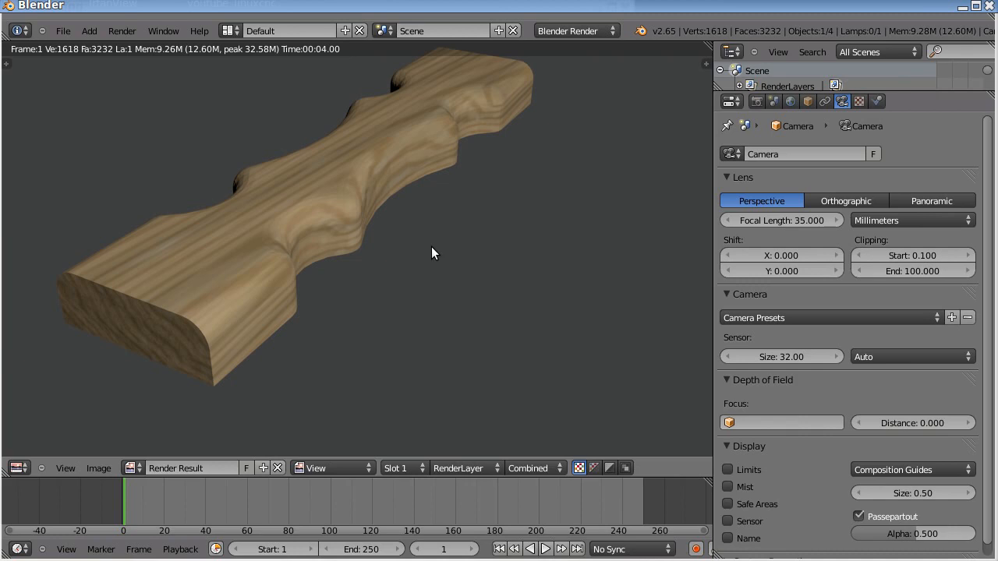
key("Escape")
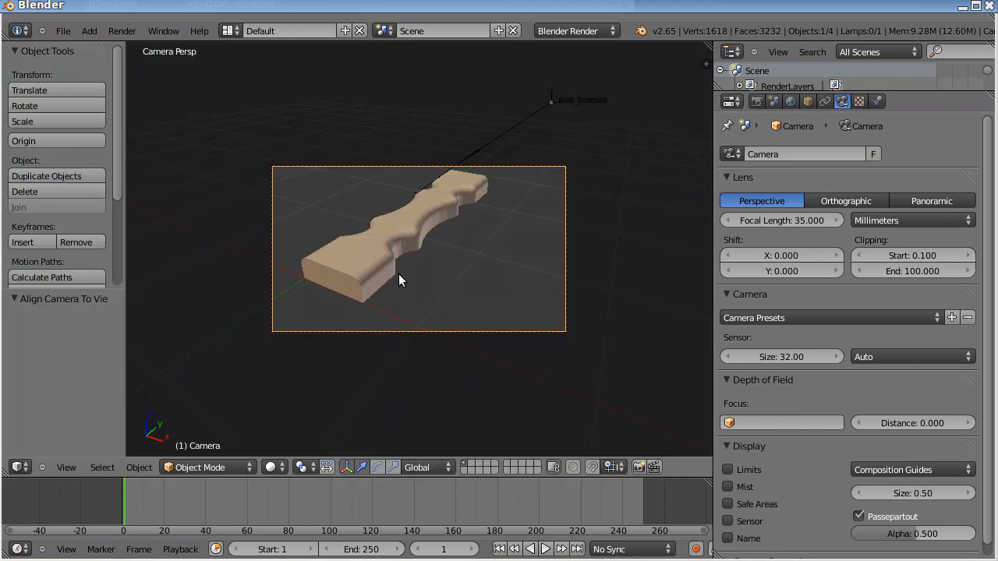
Step: In the front view, move the mat_bareoak helper by about -0.63 X and -1.24 Z, and by 0.21 X and 0.28 Z, to the board's lower corner
key("KP_0")
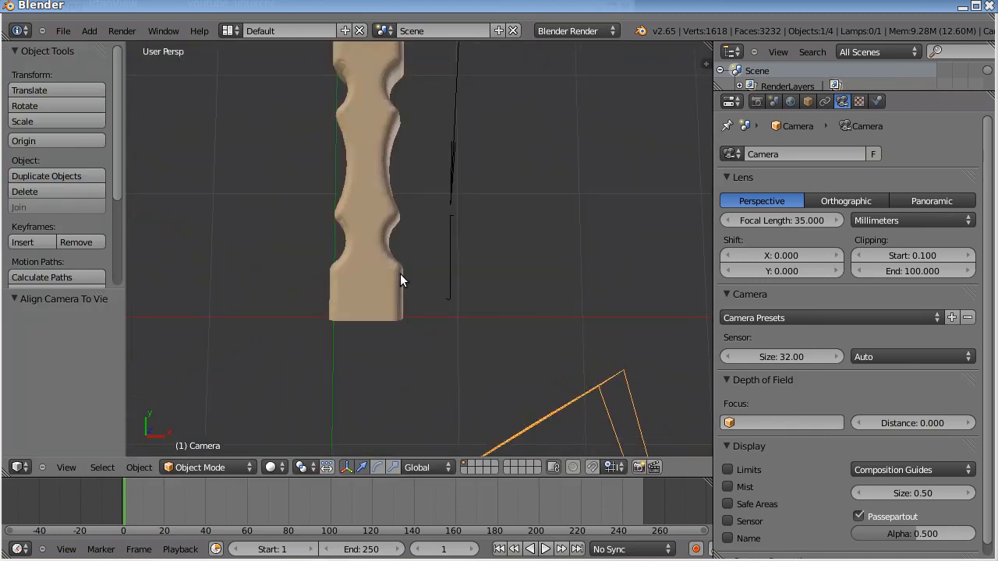
key("KP_1")
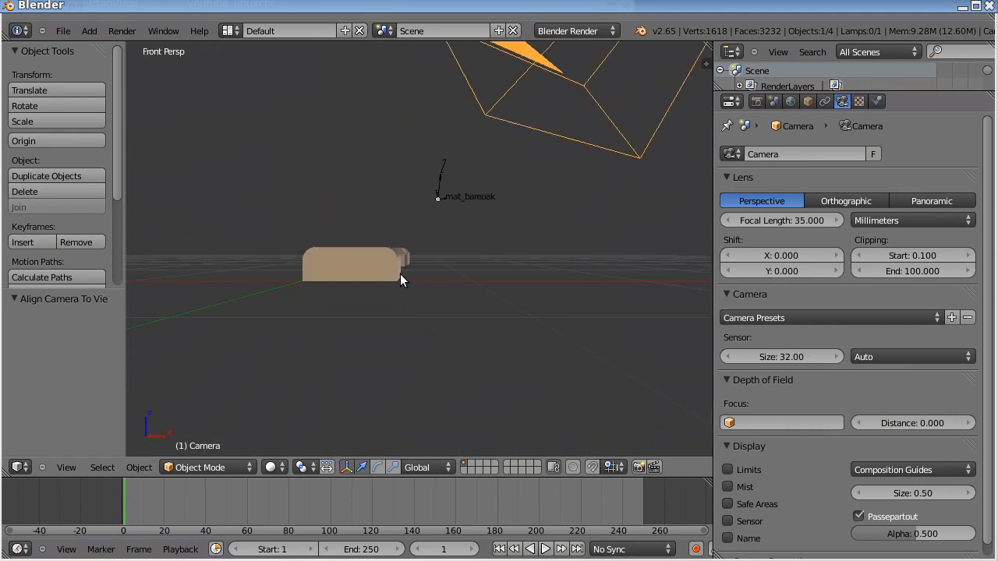
right_click(442, 202)
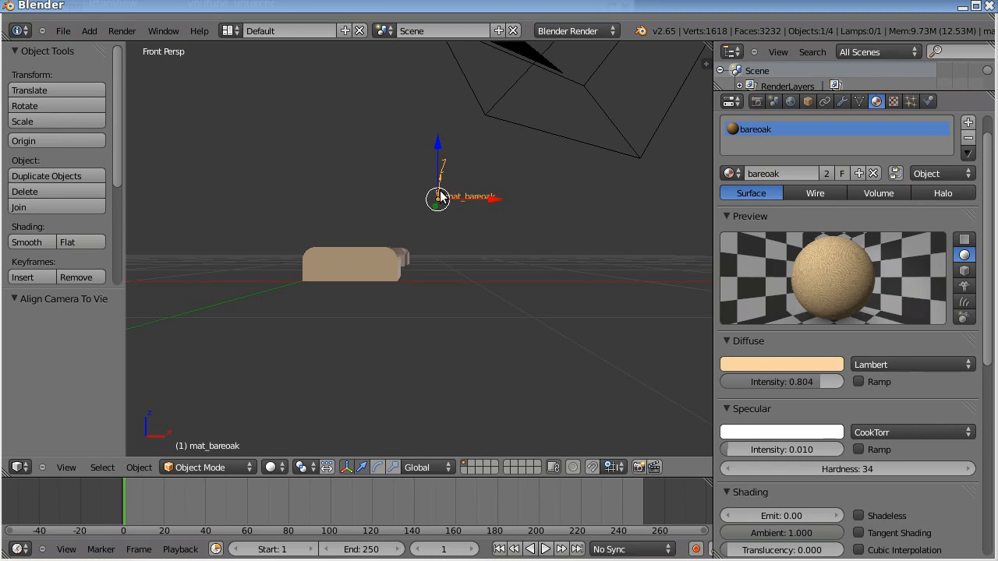
right_click_drag(439, 192, 399, 277)
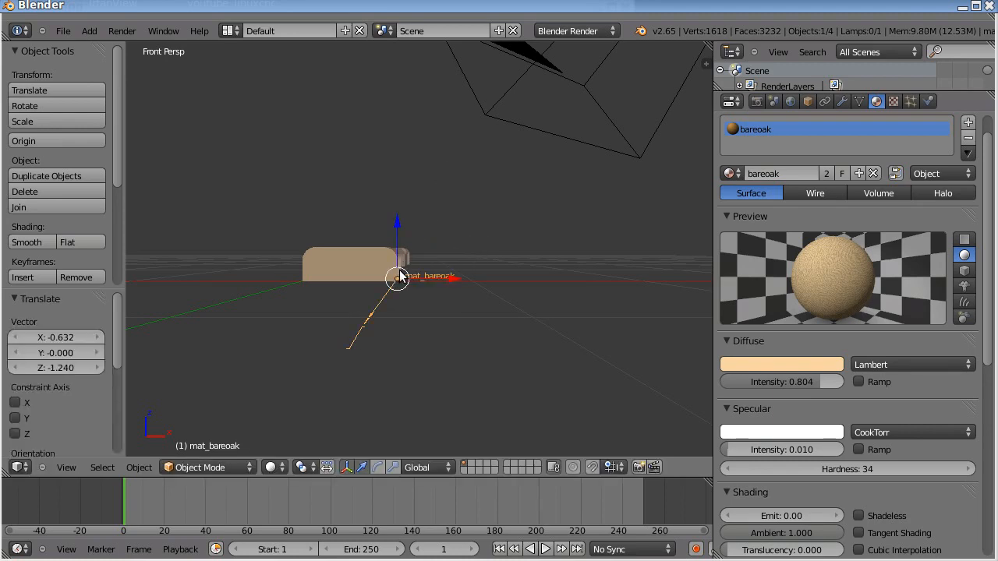
key("KP_5")
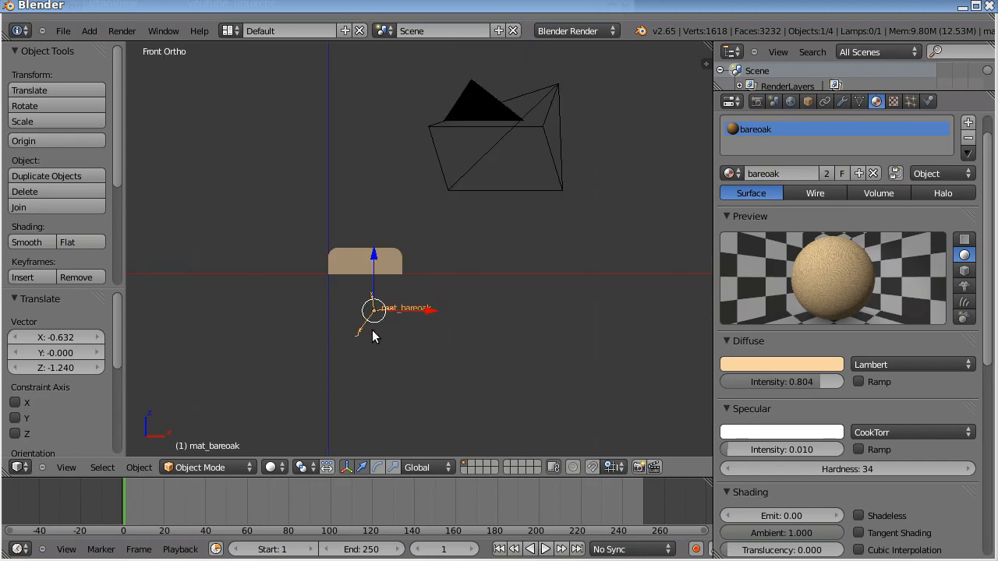
right_click_drag(373, 330, 401, 290)
Step: In the right side view, rotate the mat_bareoak helper by about 3.6° so it lies parallel to the board's underside
key("KP_3")
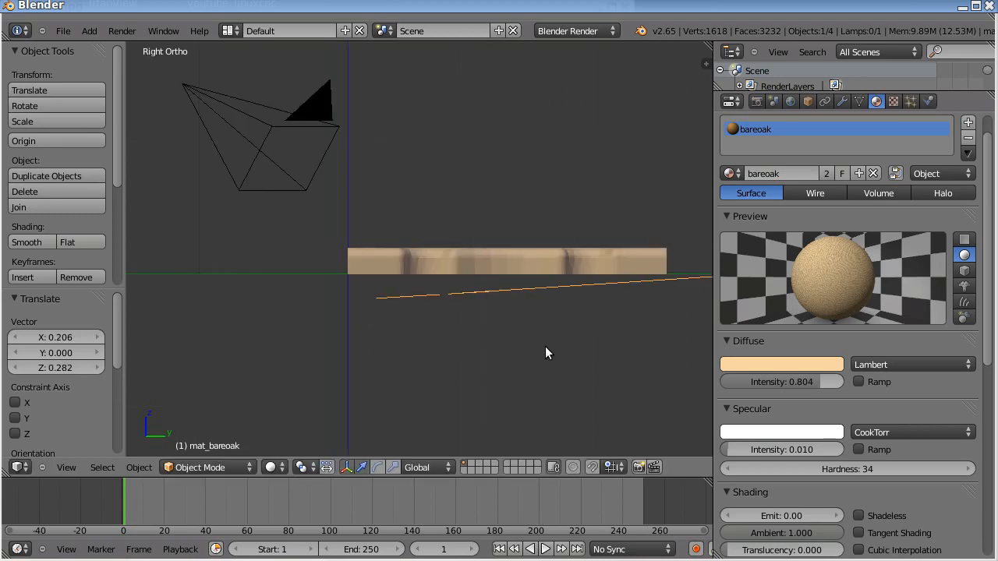
middle_click_drag(546, 328, 345, 307, "shift")
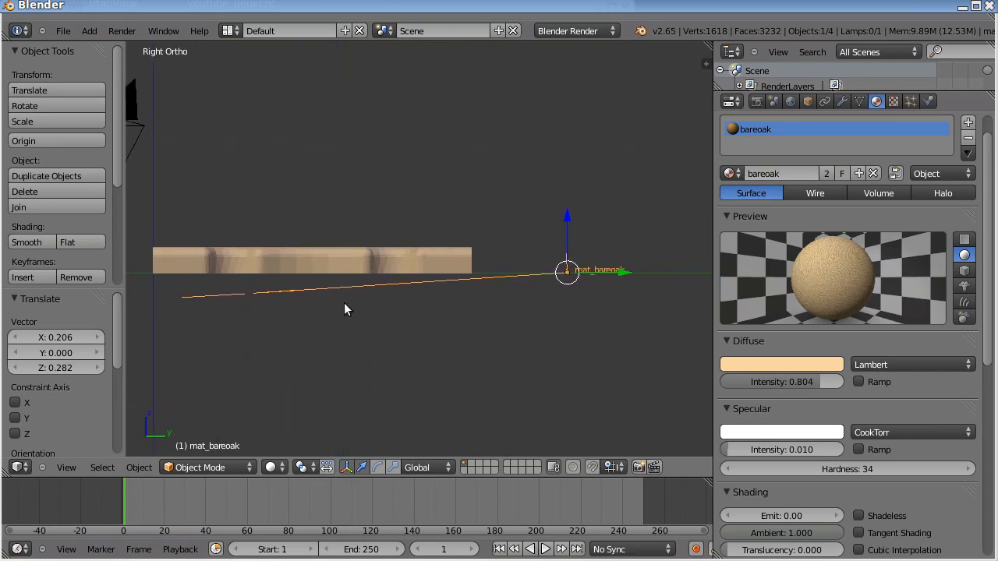
key("r")
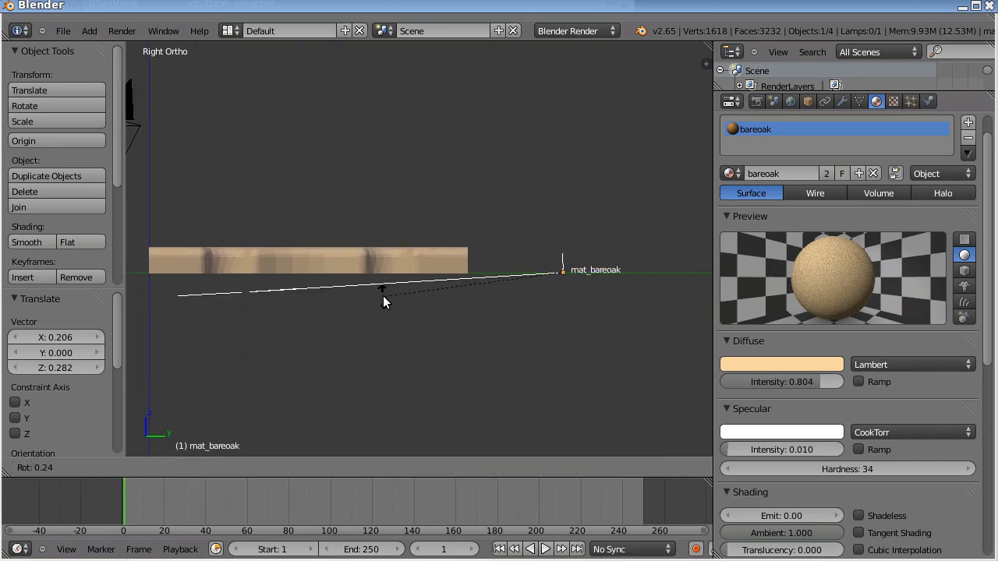
left_click(385, 285)
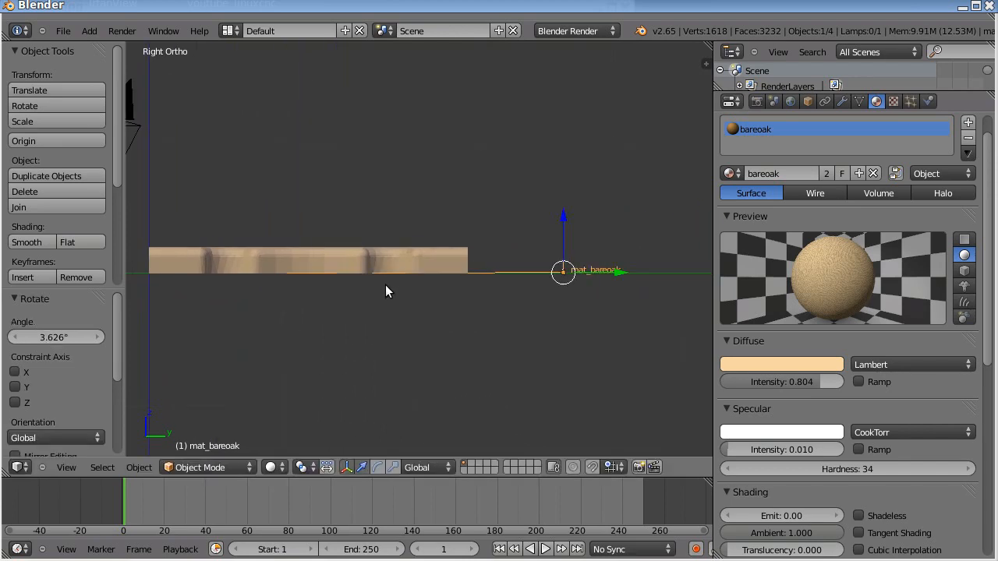
Step: Move the mat_bareoak helper about -0.72 along Y to the board's far end and render a test image
key("g")
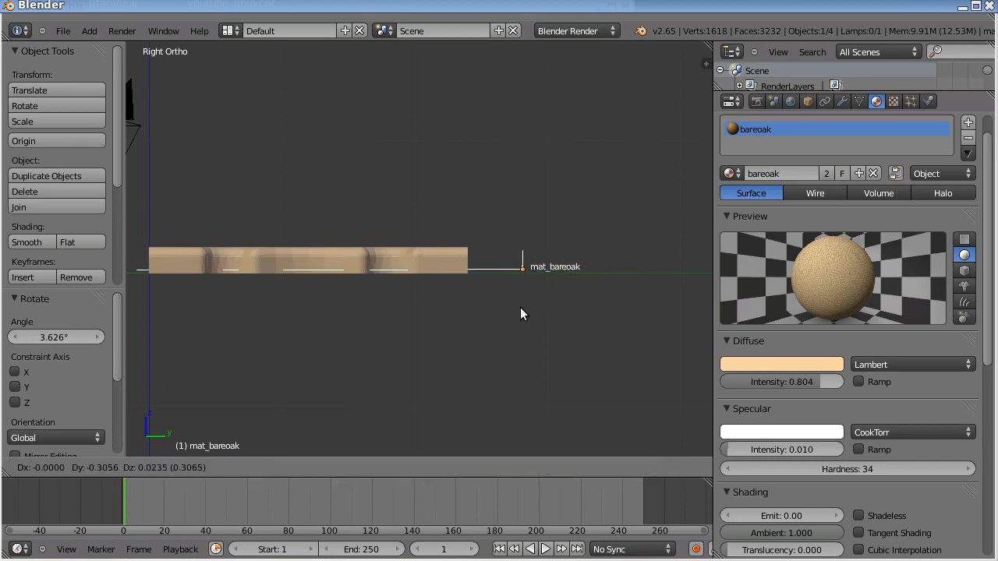
left_click(478, 313)
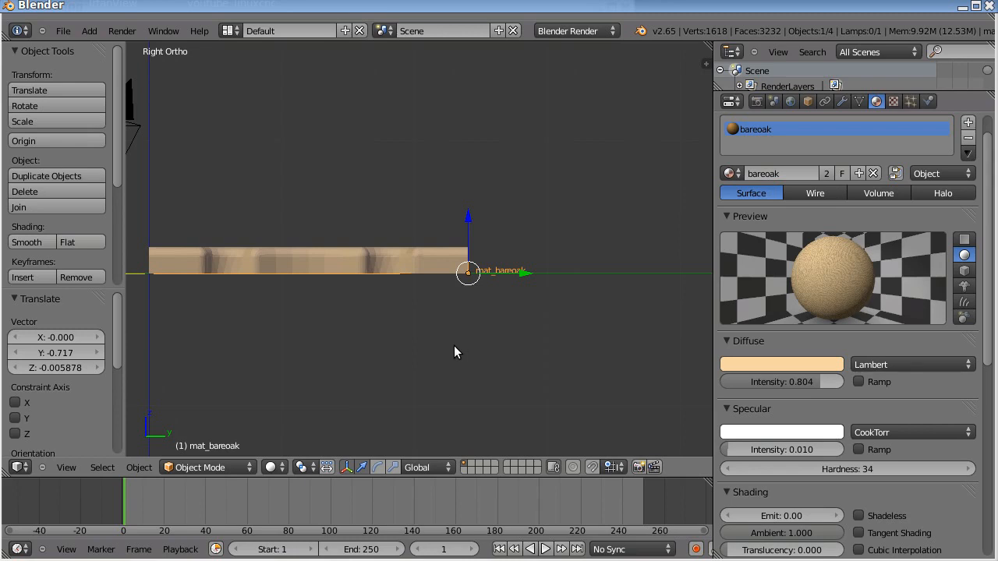
key("F12")
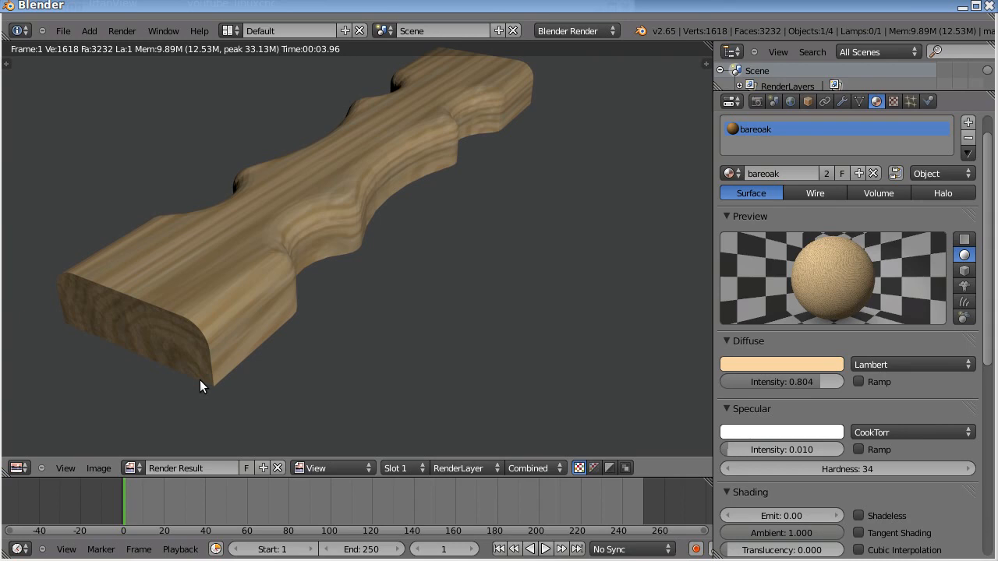
key("Escape")
Step: In the front view, move the mat_bareoak helper about -0.26 in X and 0.06 in Z into the board's cross-section, and render a test image
middle_click_drag(219, 373, 236, 369)
scroll(236, 370, "down", 2)
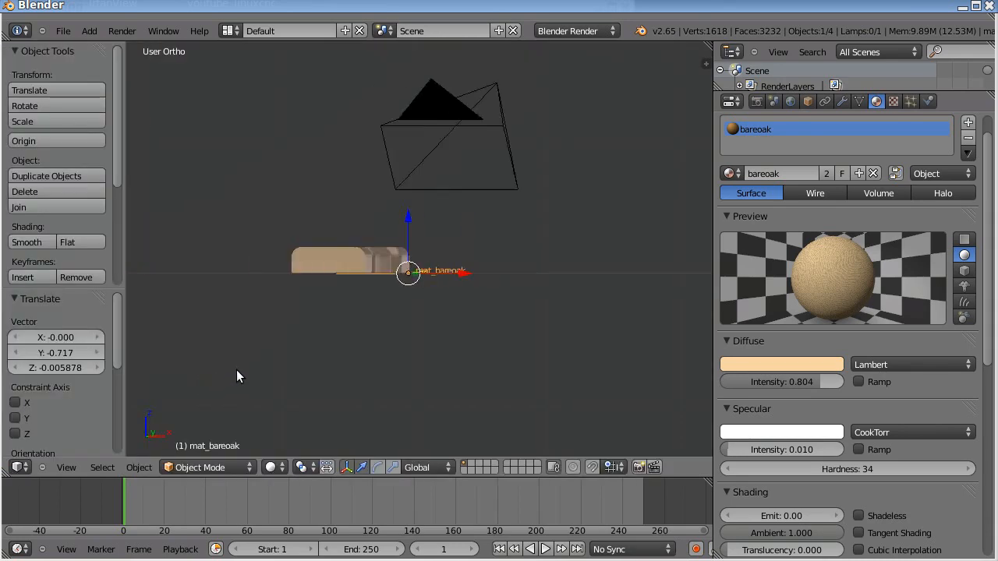
key("KP_1")
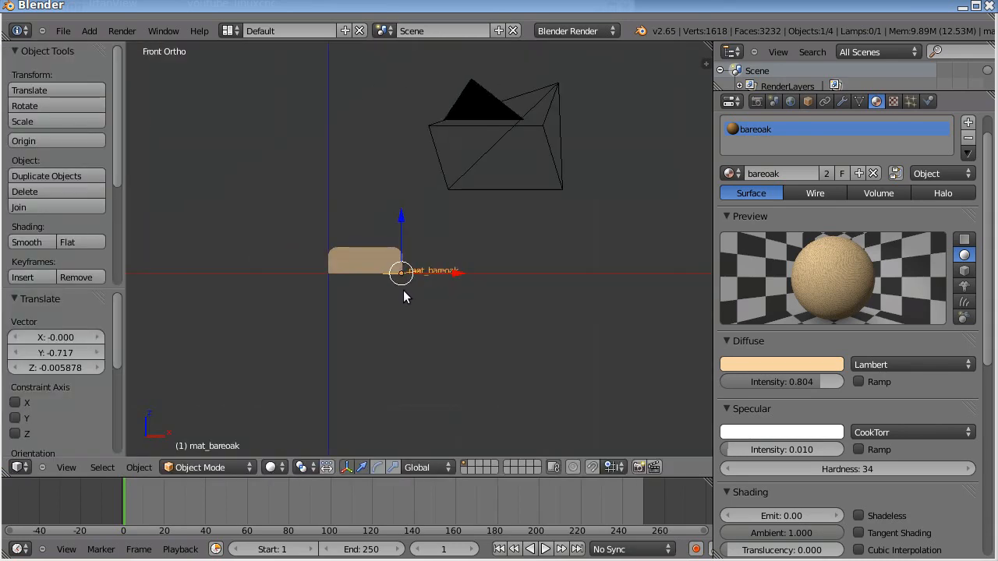
key("g")
left_click(368, 283)
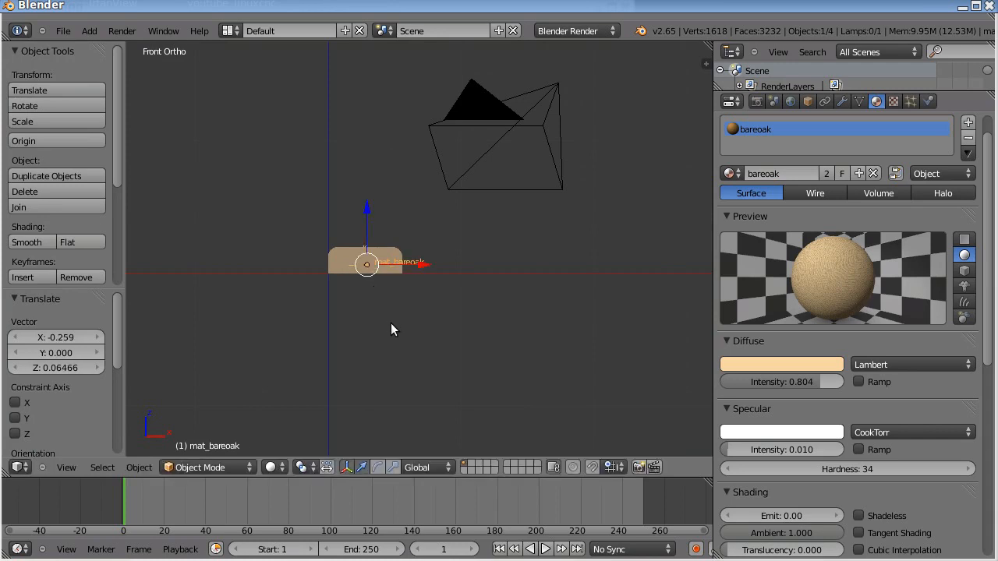
key("F12")
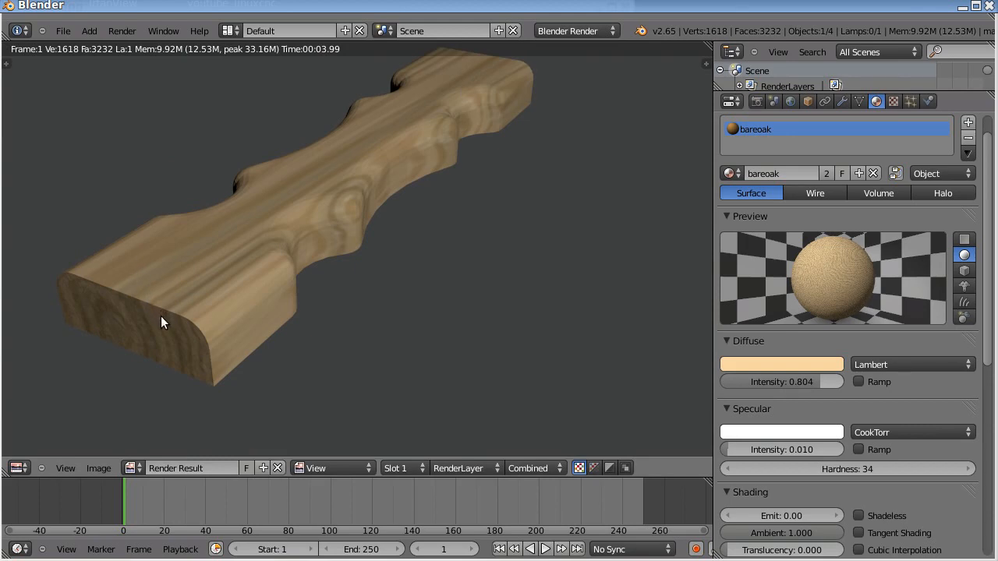
key("Escape")
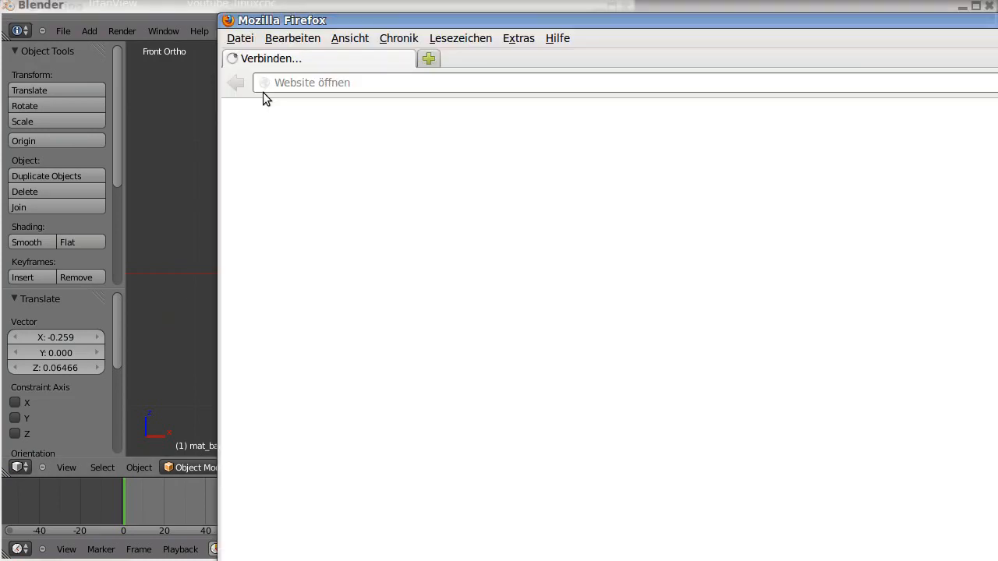
Step: Switch to Firefox and search Google for "blender material repository"
left_click_drag(362, 21, 146, 6)
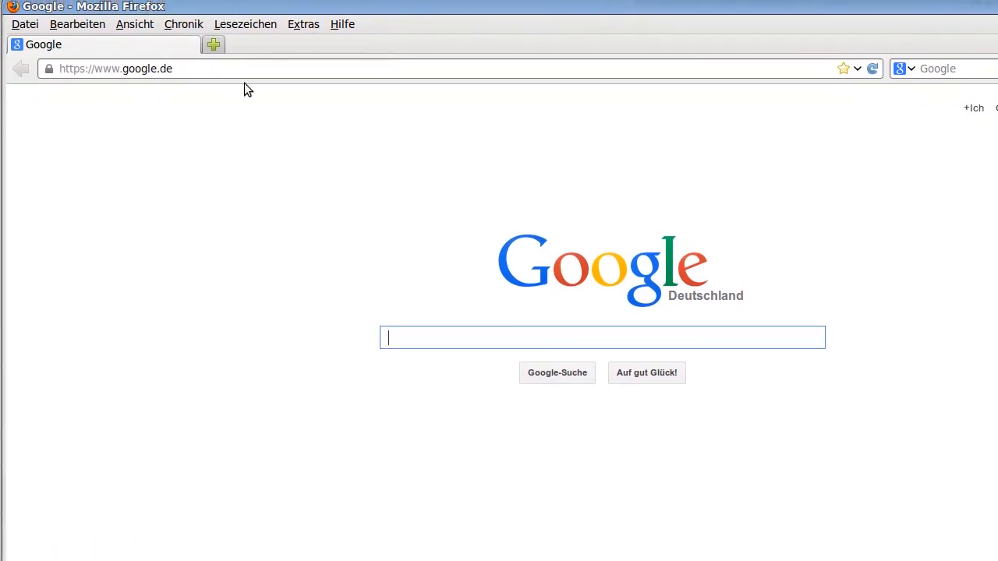
type("b")
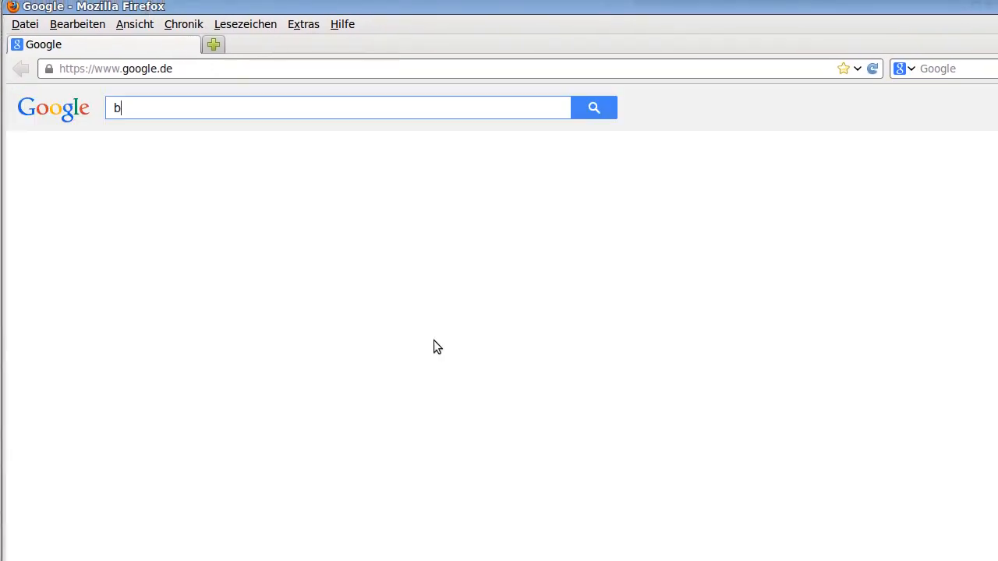
type("lender")
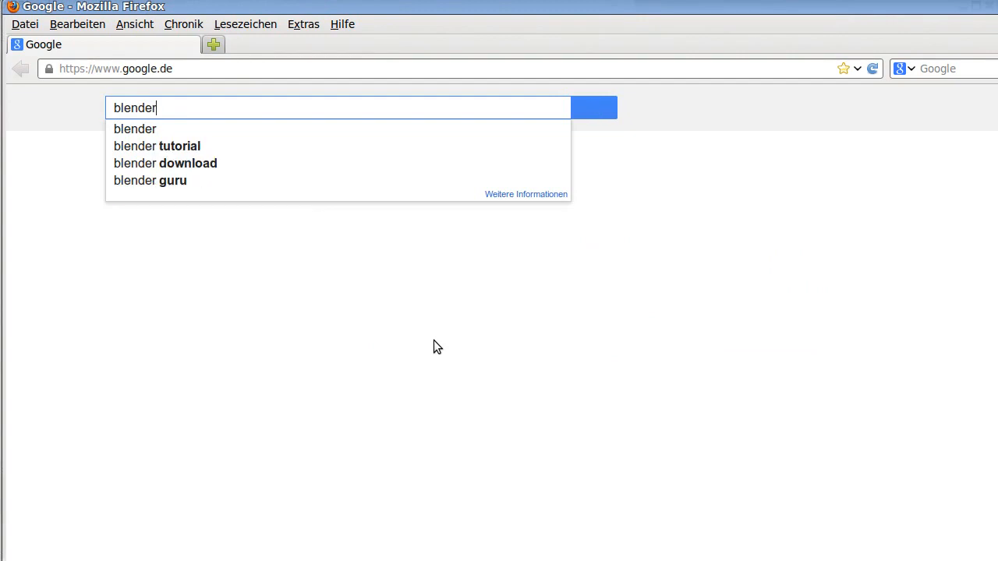
type(" materia")
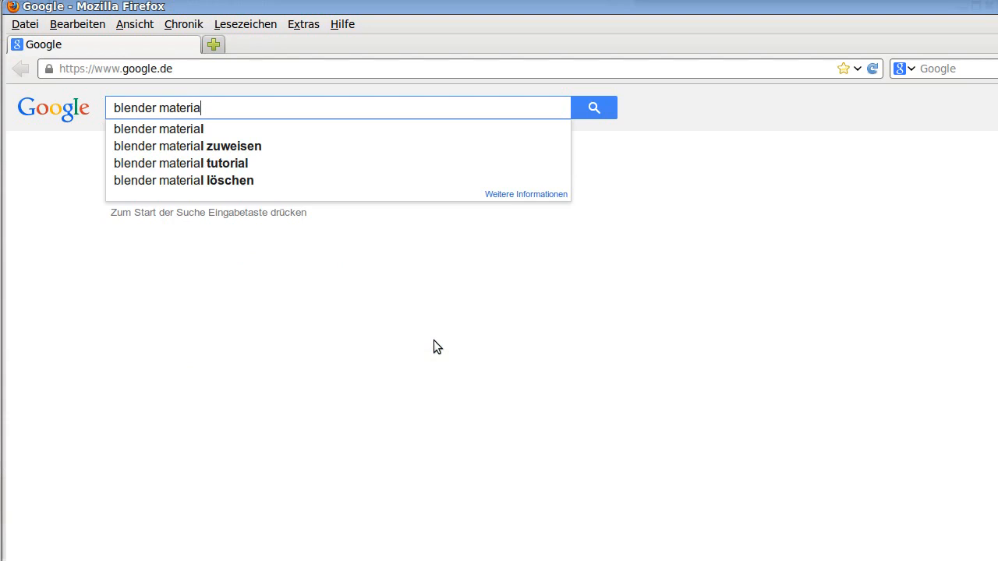
key("BackSpace")
type("al rep")
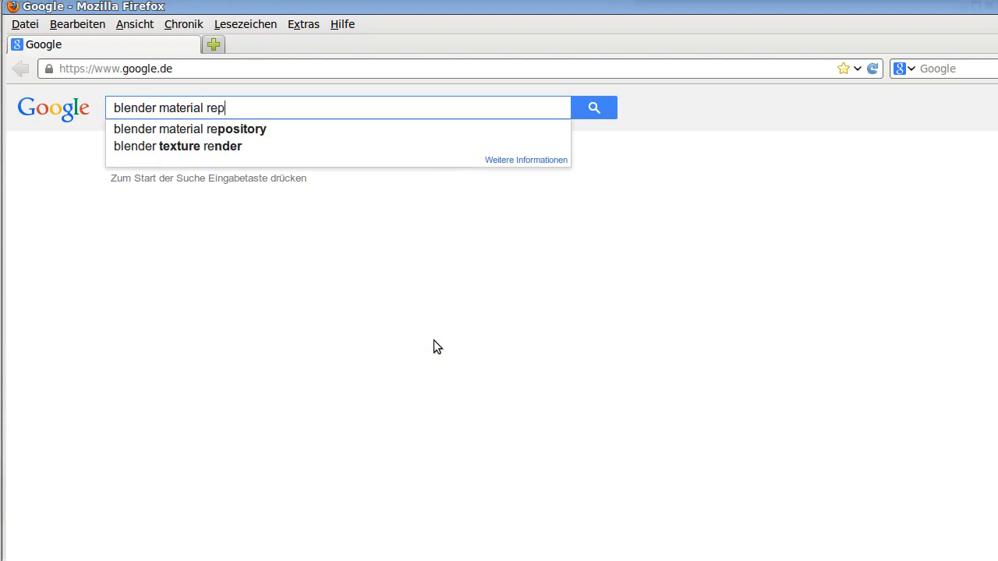
key("Down")
key("Return")
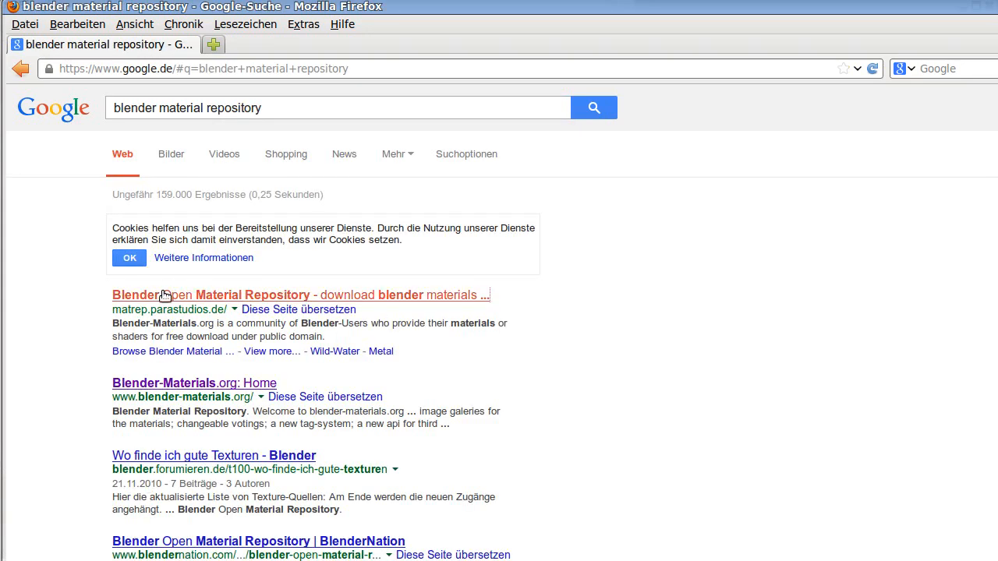
Step: Open the Blender Open Material Repository site, search it for "wood" and look through the materials offered
left_click(163, 295)
left_click(126, 328)
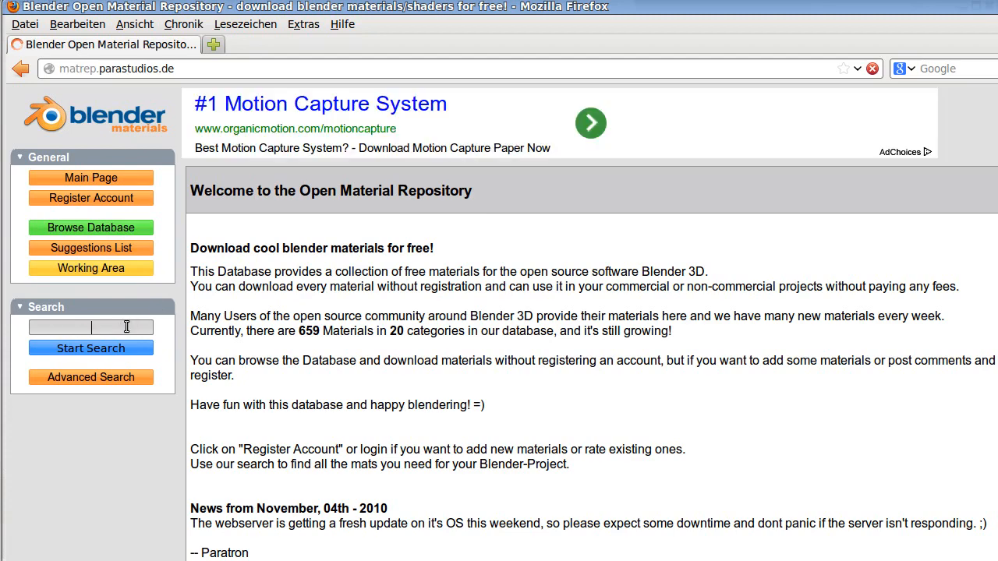
type("wood")
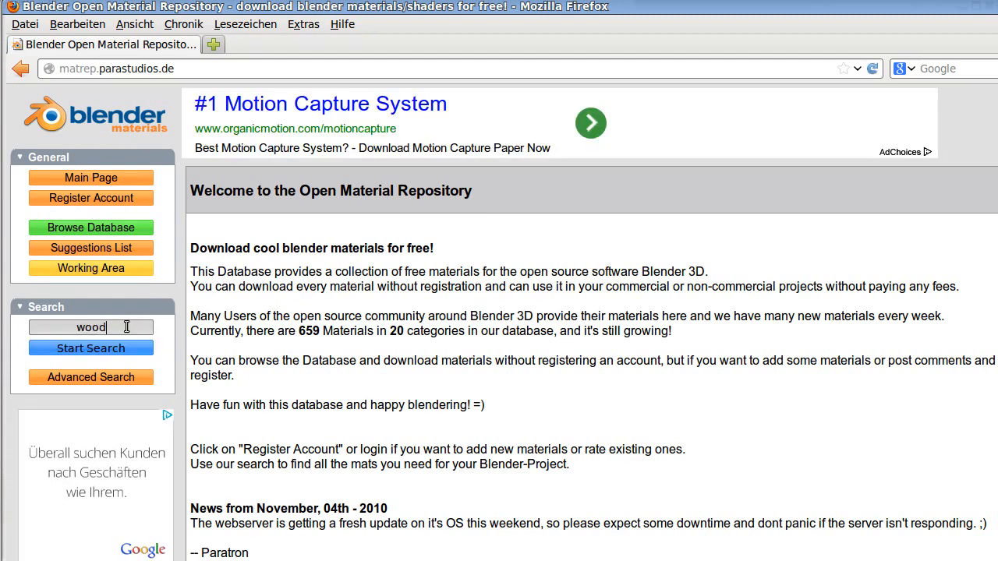
key("Return")
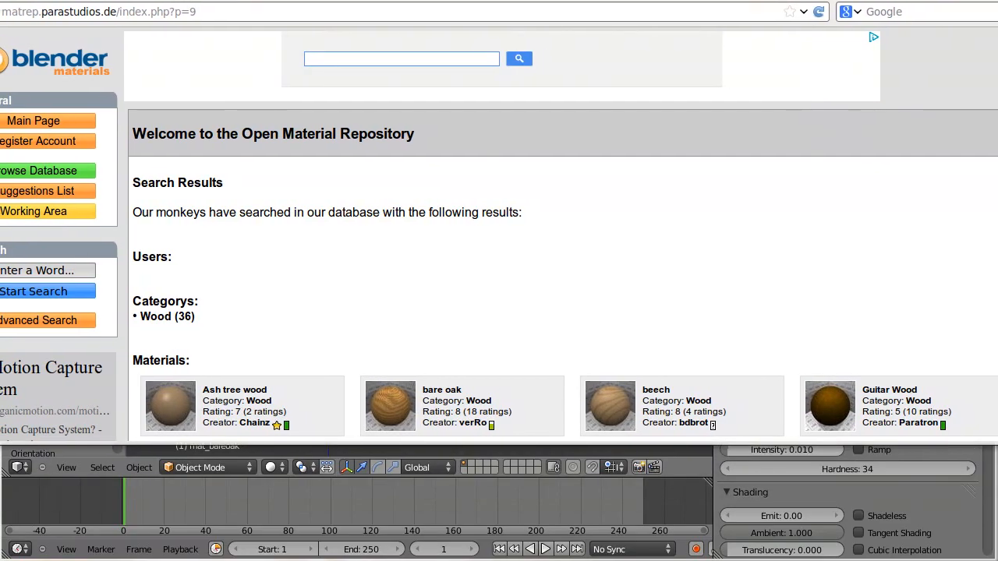
left_click_drag(458, 443, 468, 560)
scroll(569, 452, "down", 4)
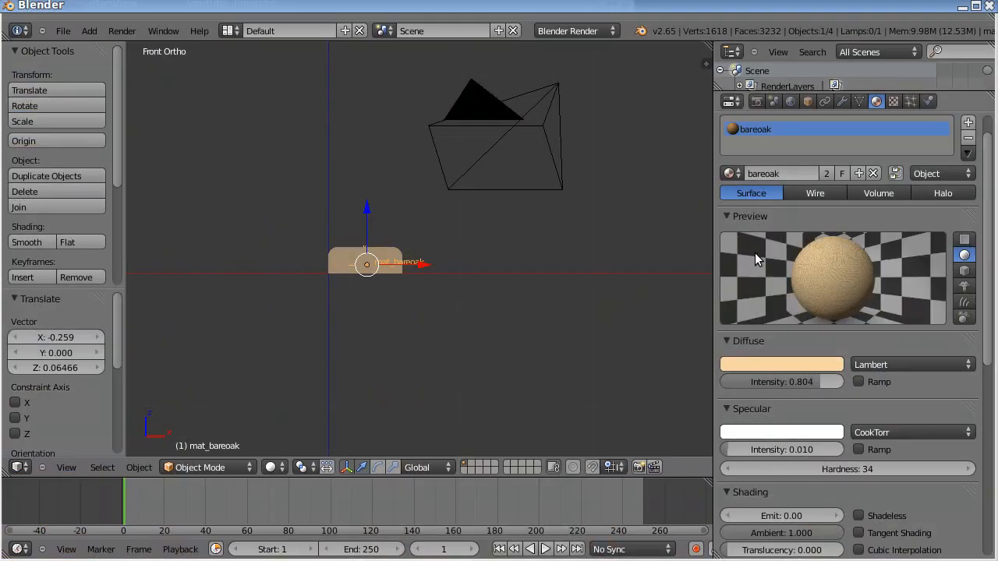
Step: Shift the bareoak material's diffuse colour from orange towards pale pink, darken it, and render a test image of the board
left_click(748, 365)
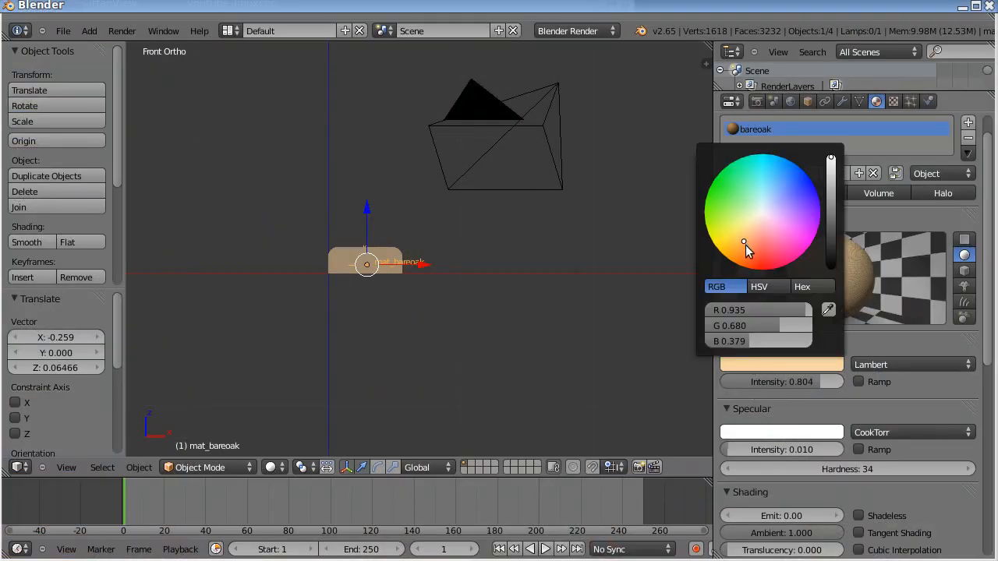
left_click_drag(744, 241, 761, 227)
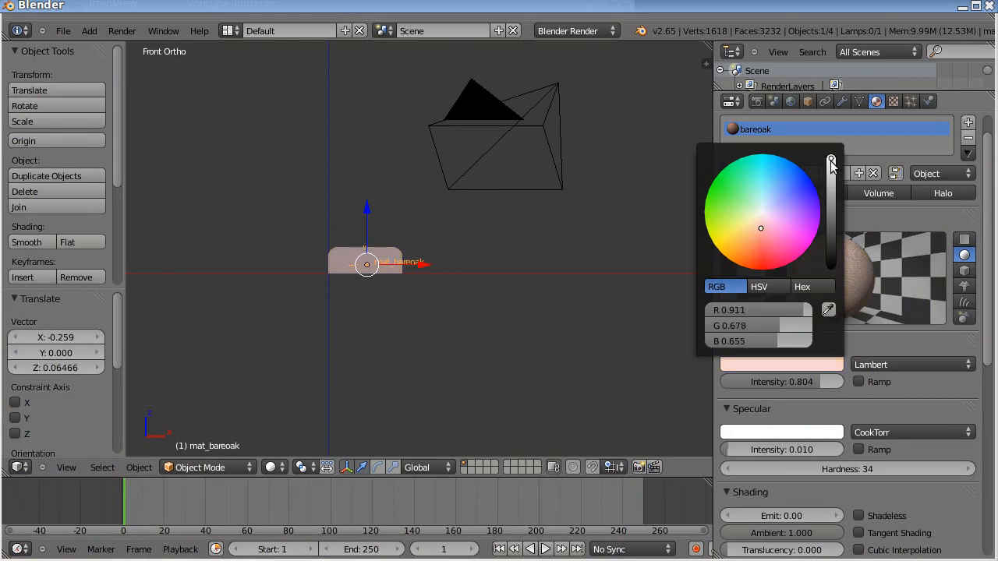
left_click_drag(831, 162, 836, 207)
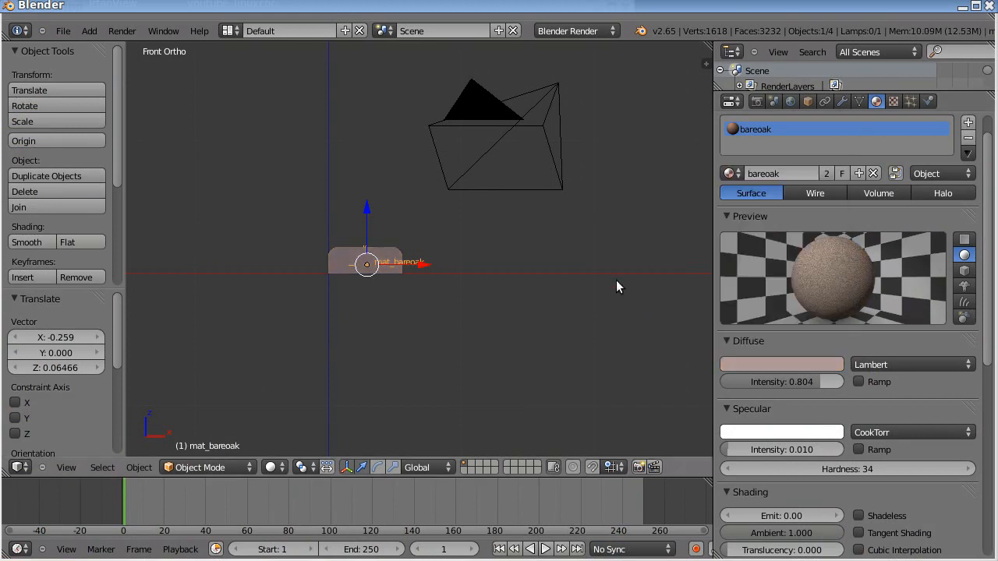
left_click(609, 251)
key("F12")
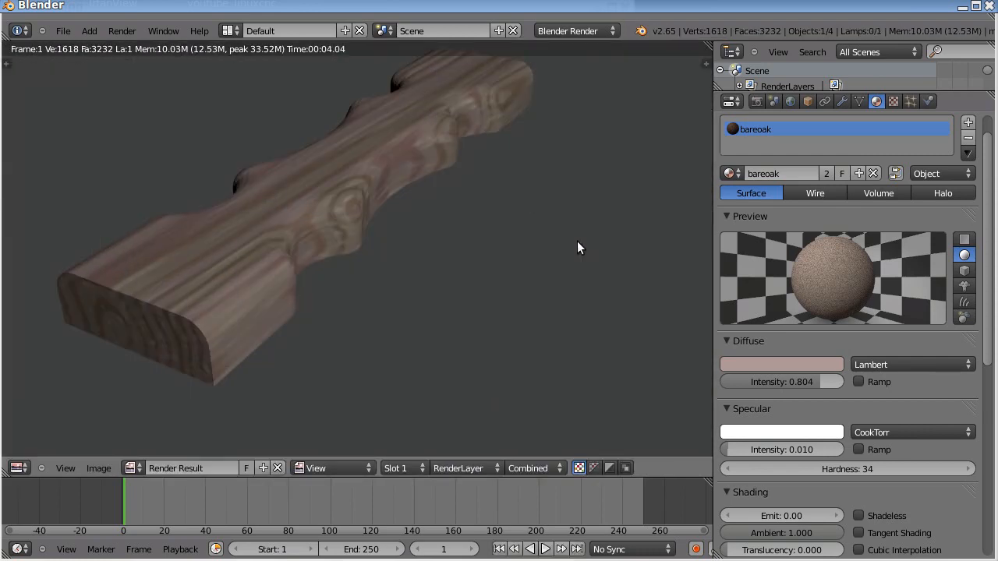
key("Escape")
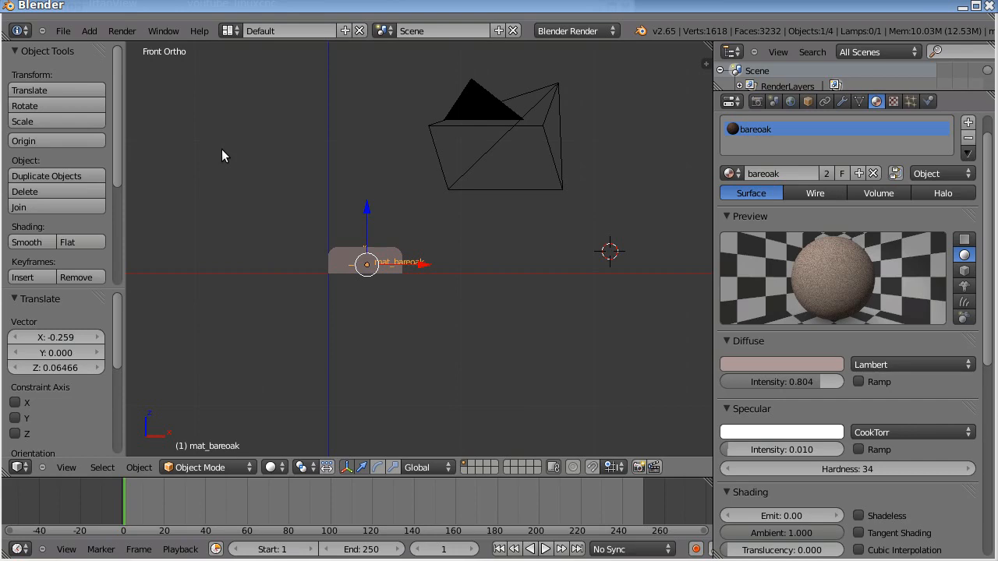
Step: Quit Blender, then switch to VLC and play the balcony animation windmuehle720.avi, pausing it partway through
left_click(61, 31)
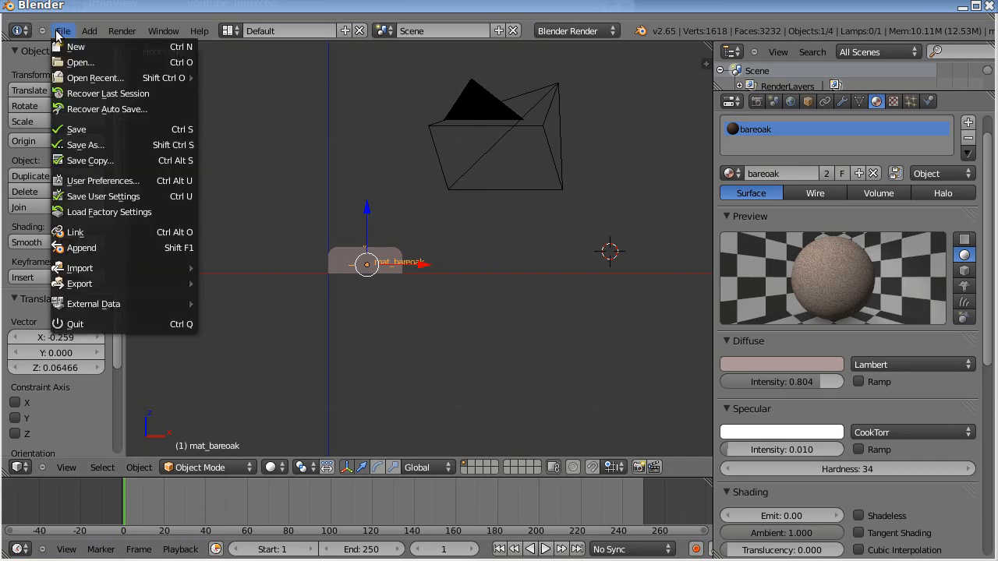
left_click(69, 323)
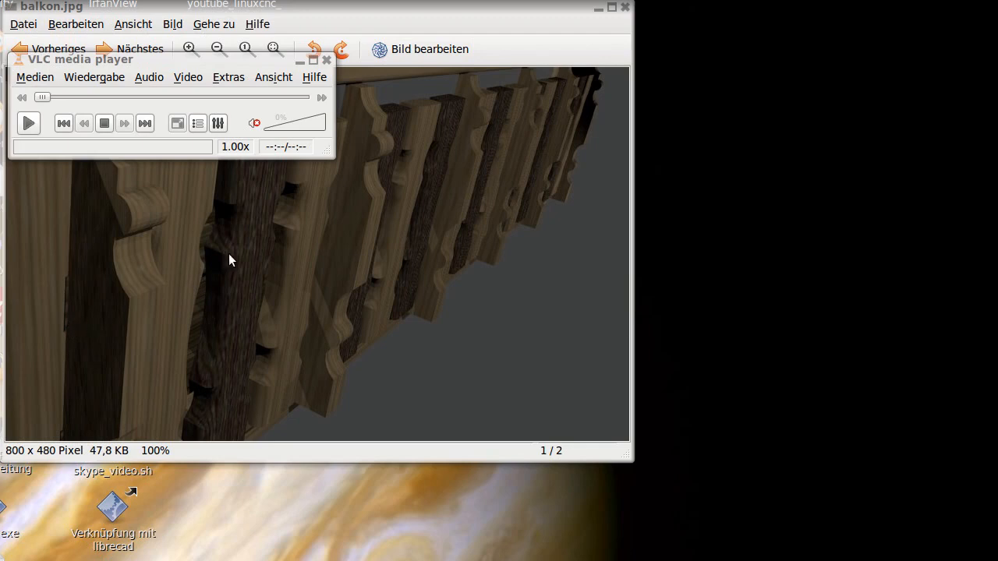
left_click(361, 252)
key("alt+Tab")
left_click(36, 127)
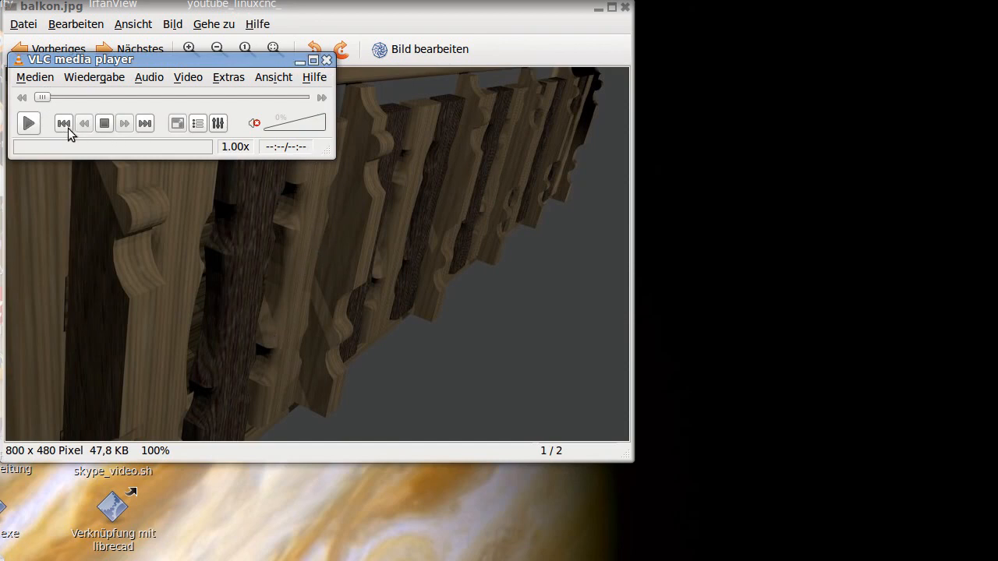
left_click(28, 123)
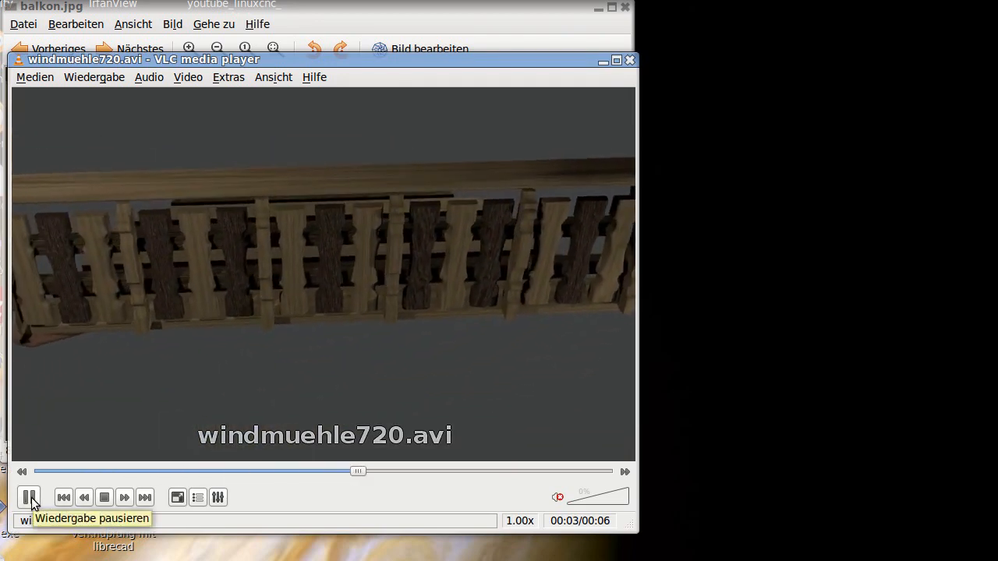
left_click(30, 500)
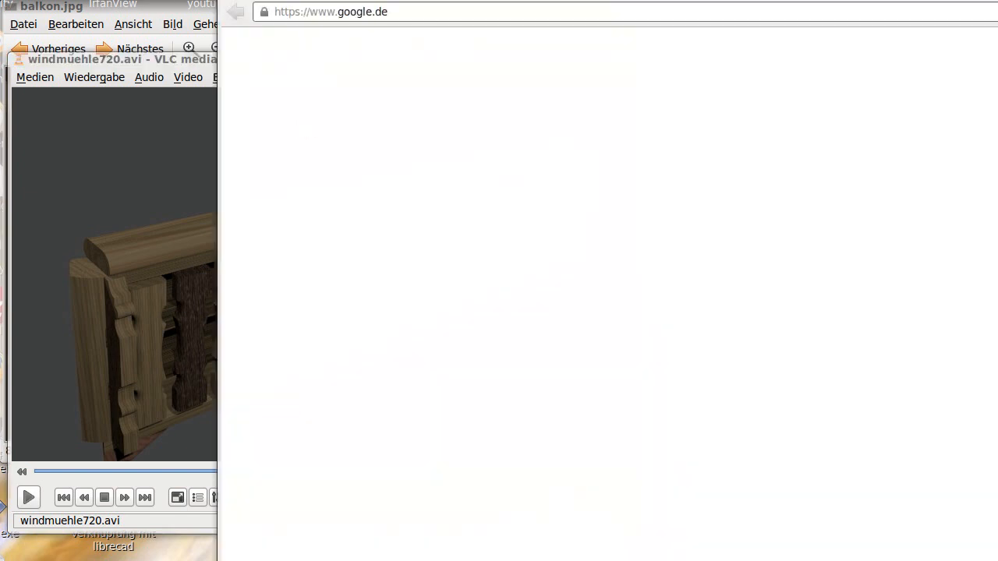
Step: Switch to Firefox, open its ChatZilla IRC client and connect to the freenode network
left_click_drag(425, 0, 208, 10)
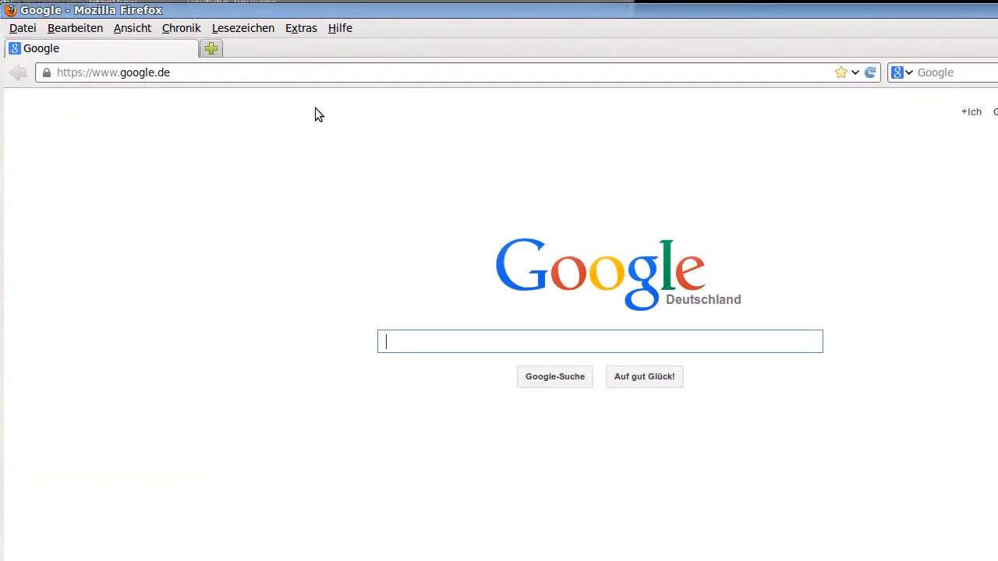
left_click(304, 28)
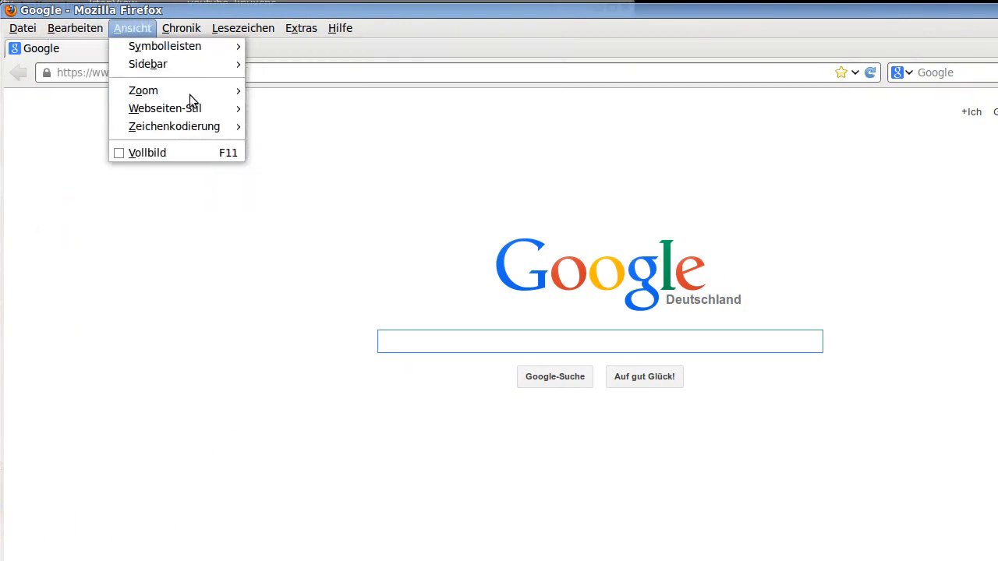
left_click(323, 171)
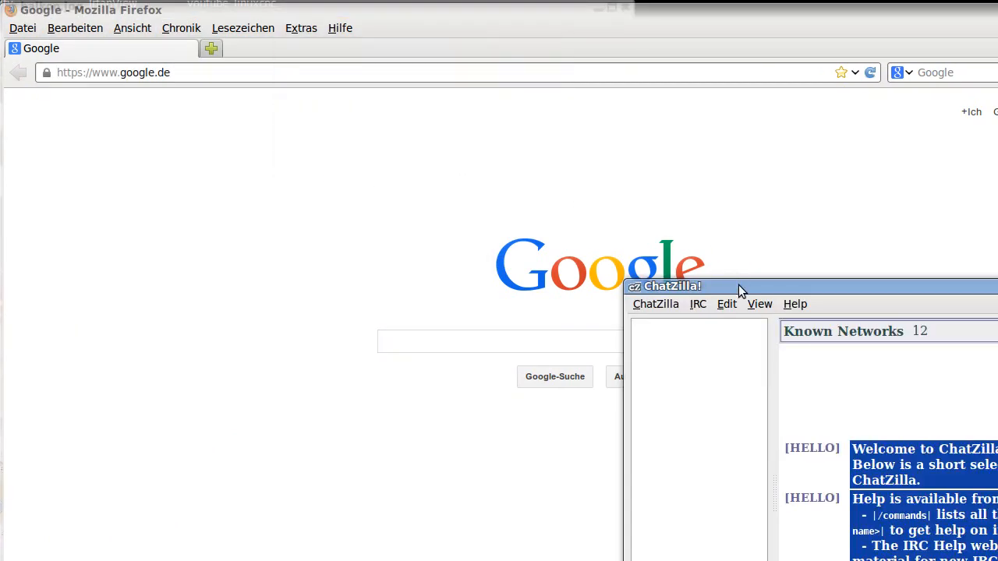
left_click_drag(739, 289, 178, 59)
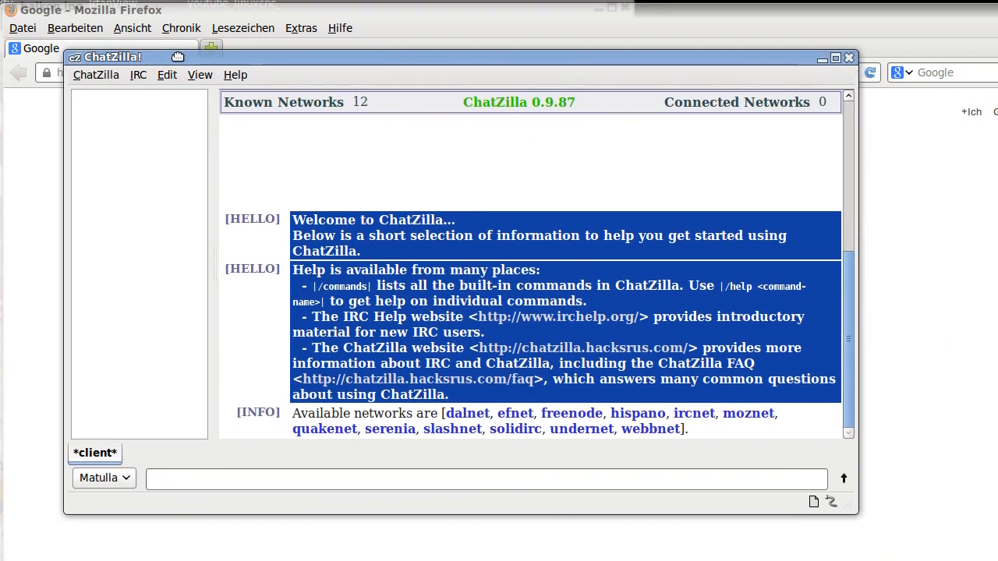
left_click(567, 415)
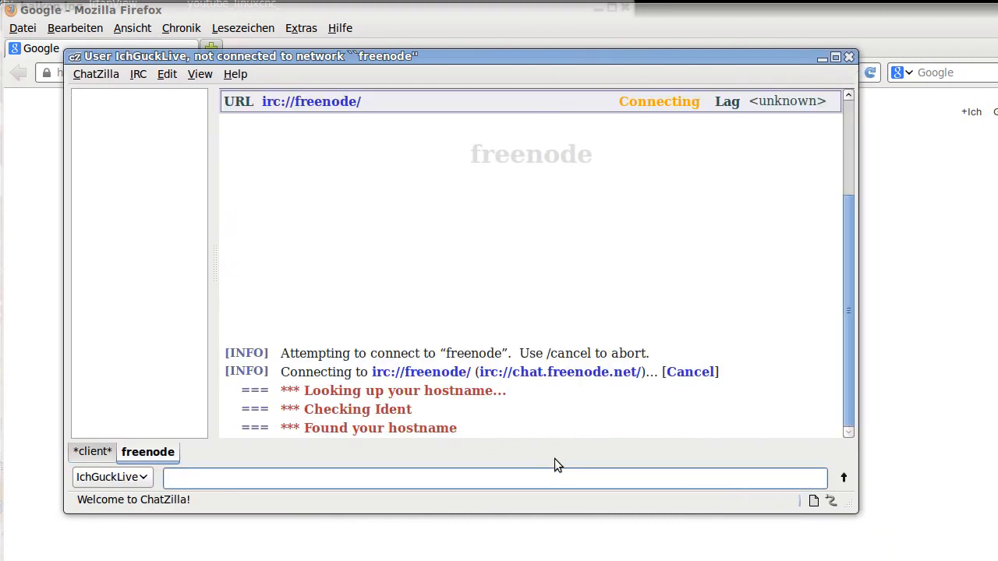
Step: Join the linuxcnc channel on freenode with the command /join linuxcnc
left_click(334, 479)
type("/join lin")
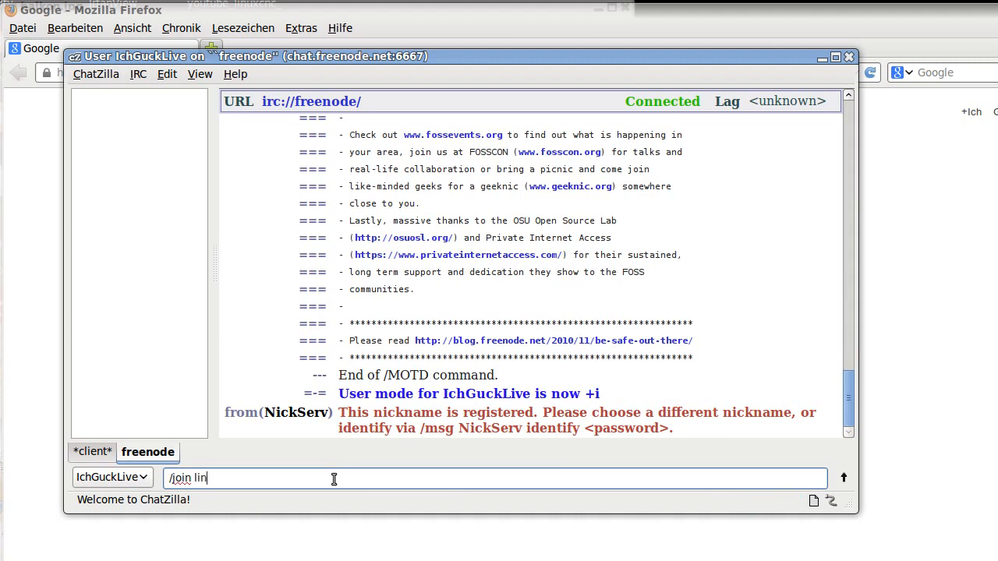
type("uxcnc")
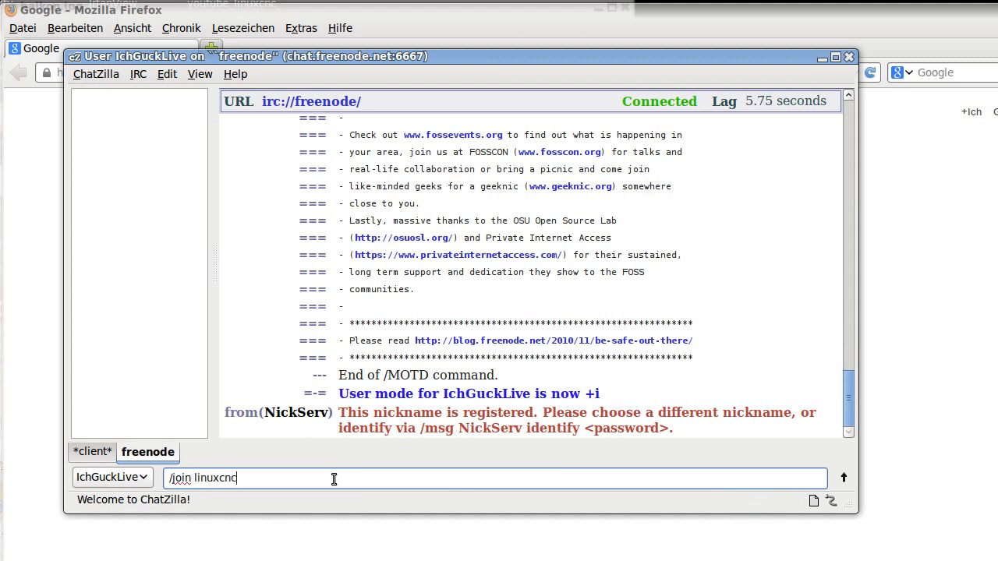
key("Return")
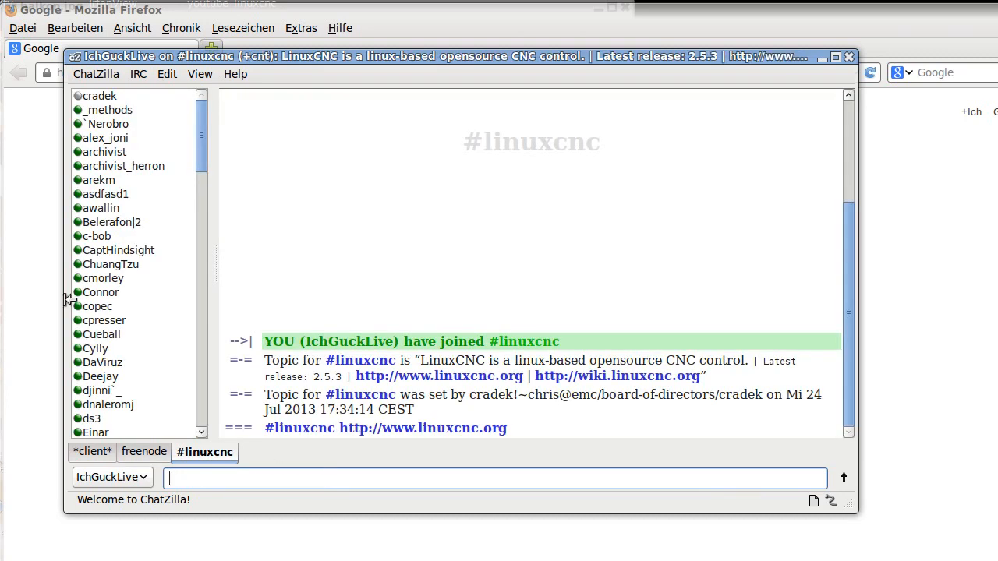
Step: Look through the linuxcnc channel's user list, then quit ChatZilla despite the open network connection
scroll(184, 326, "down", 20)
scroll(186, 415, "down", 7)
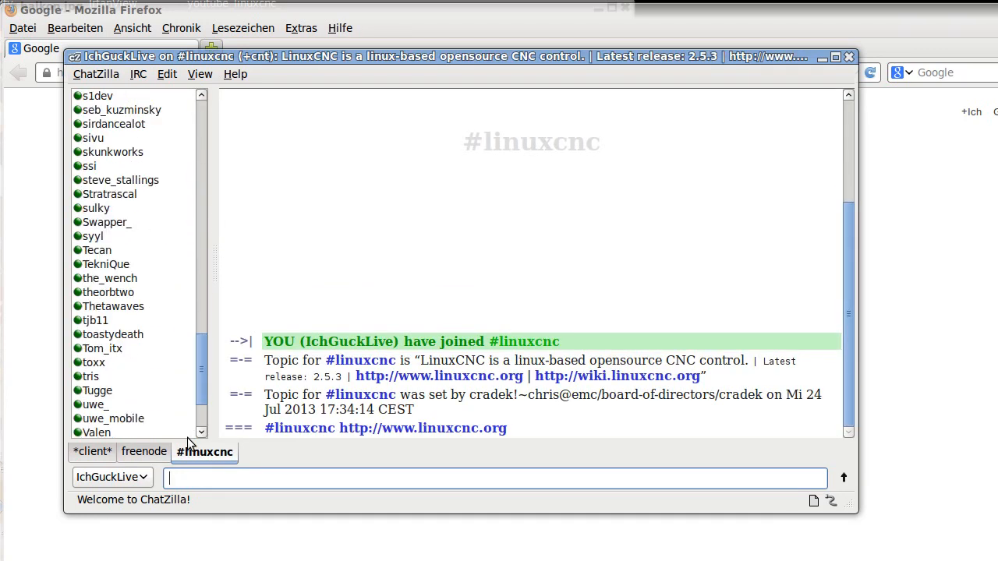
scroll(159, 371, "up", 10)
scroll(159, 370, "up", 4)
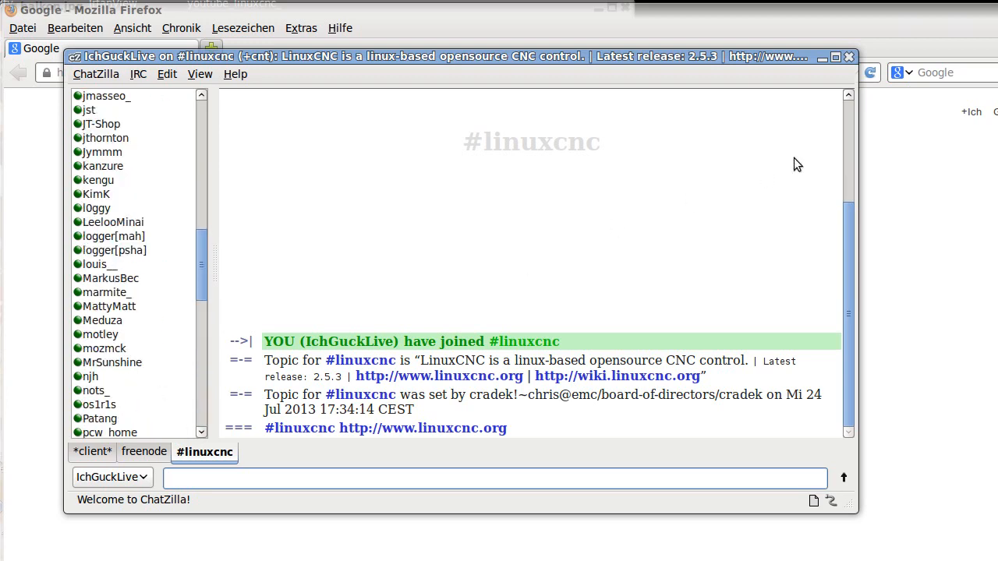
left_click(850, 57)
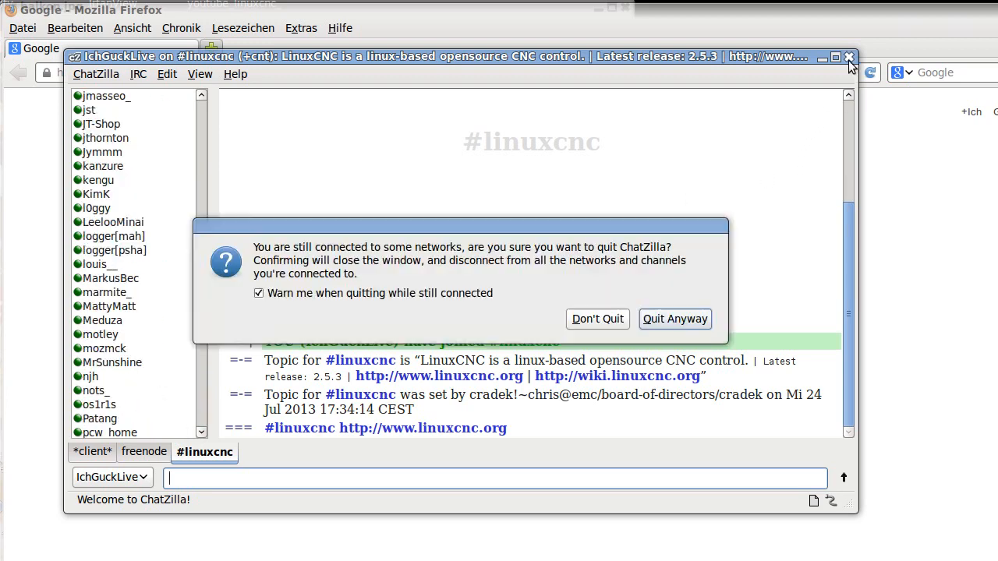
left_click(652, 321)
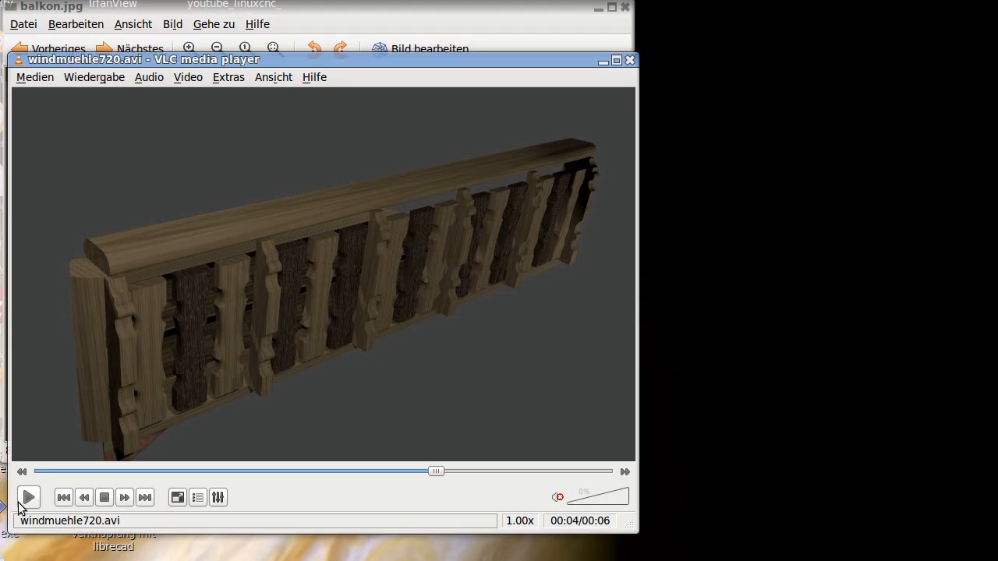
Step: Resume windmuehle720.avi in VLC to its end, view the balkon.jpg rendering, and replay the balcony animation
left_click(21, 502)
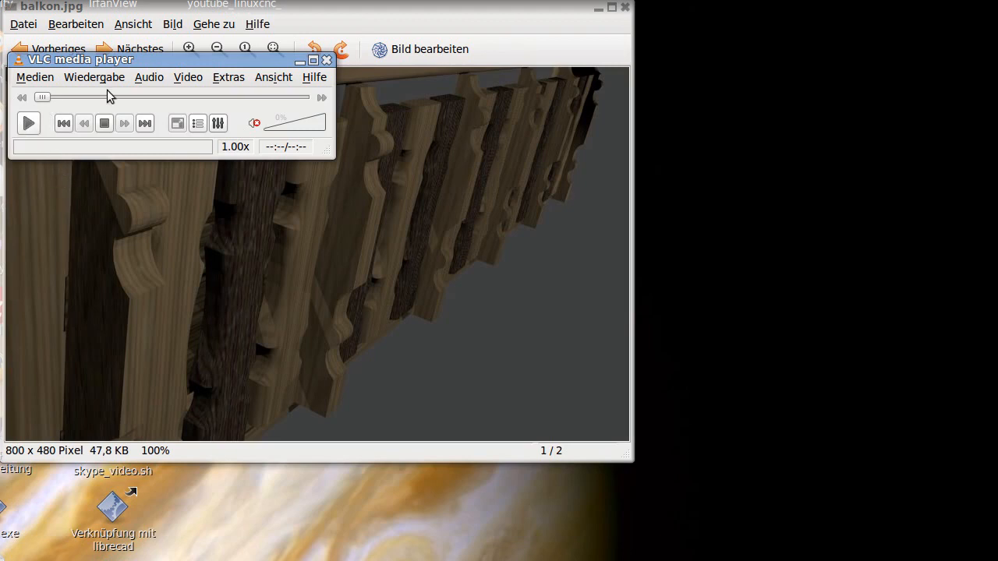
left_click(343, 10)
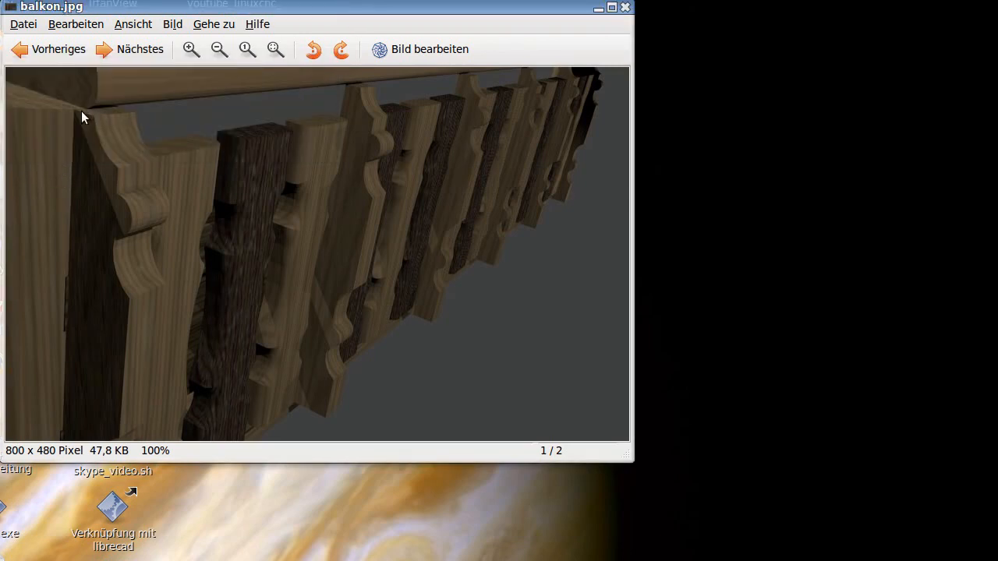
left_click(146, 560)
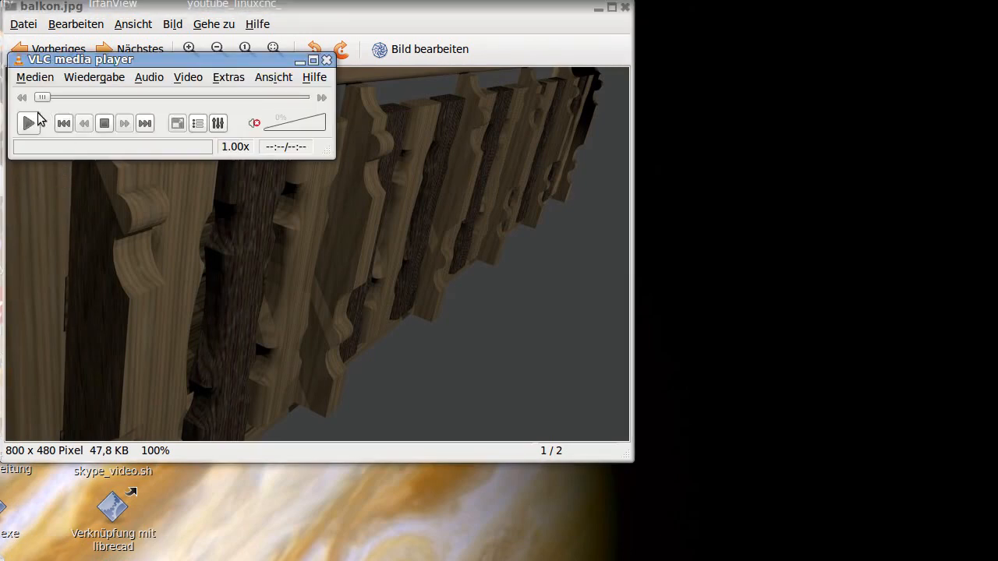
left_click(36, 118)
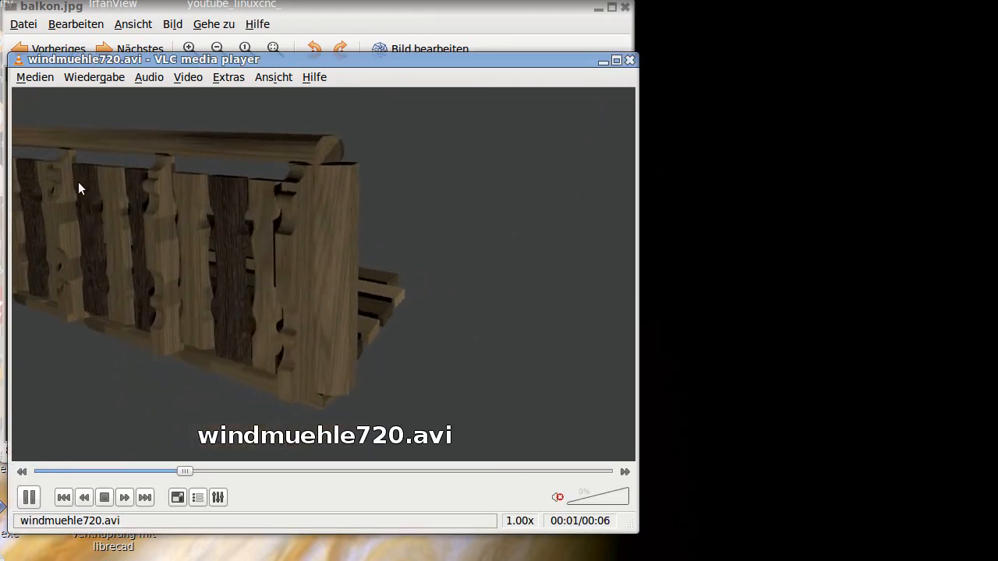